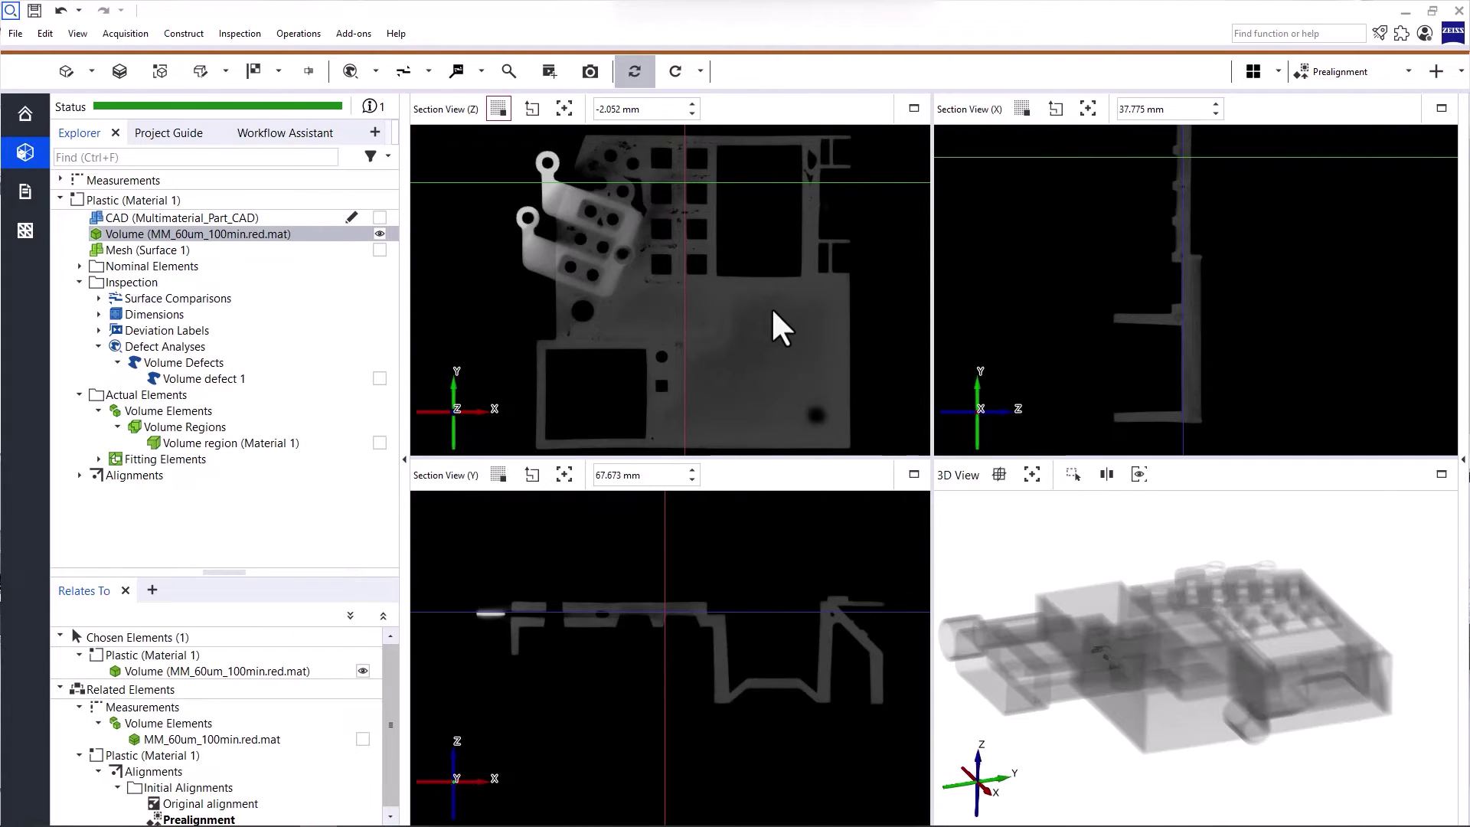
Show the CAD and mesh, and display Surface comparison 1 deviation colours on the part.
click(380, 218)
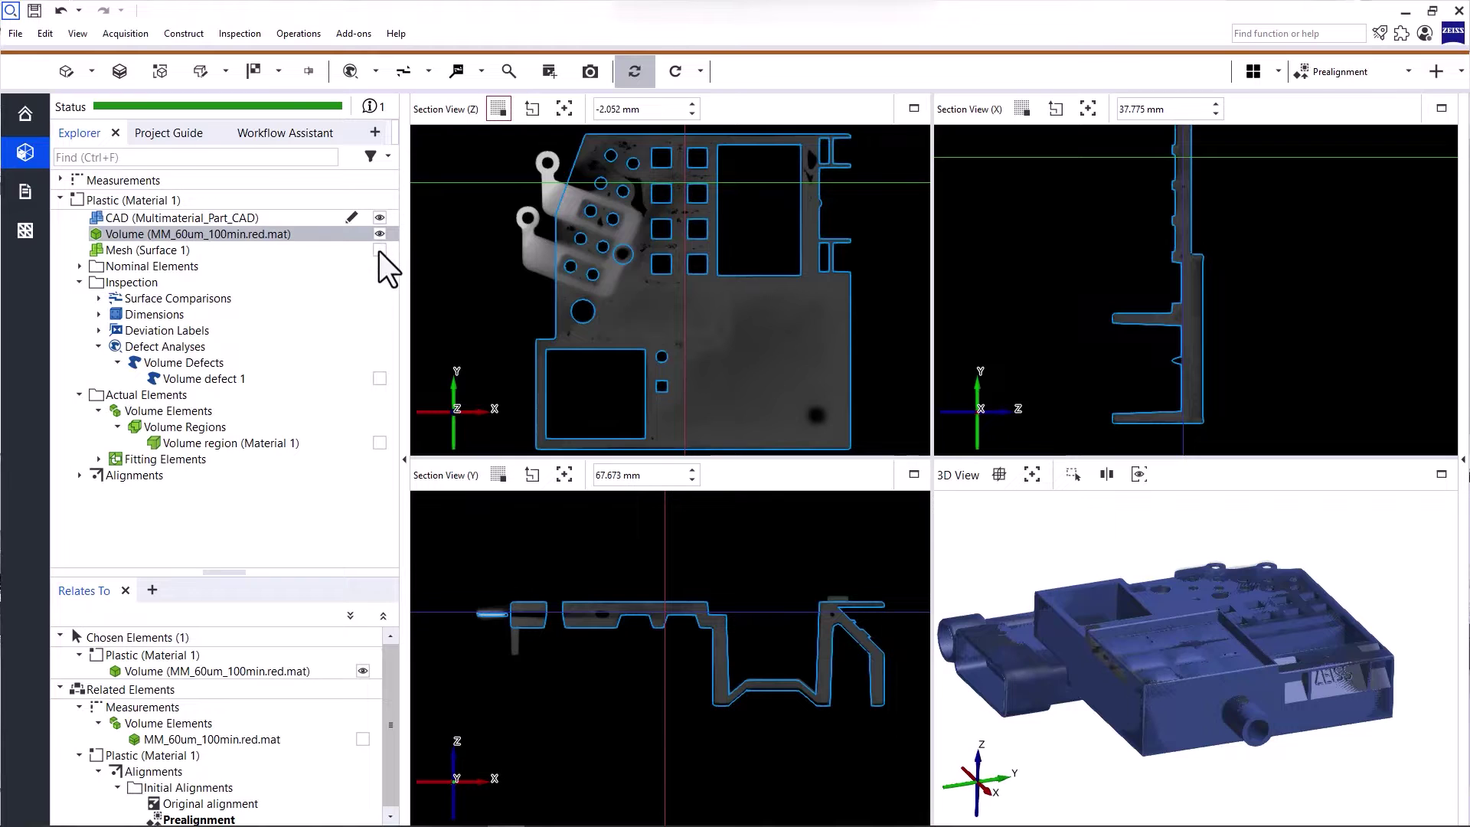
click(380, 250)
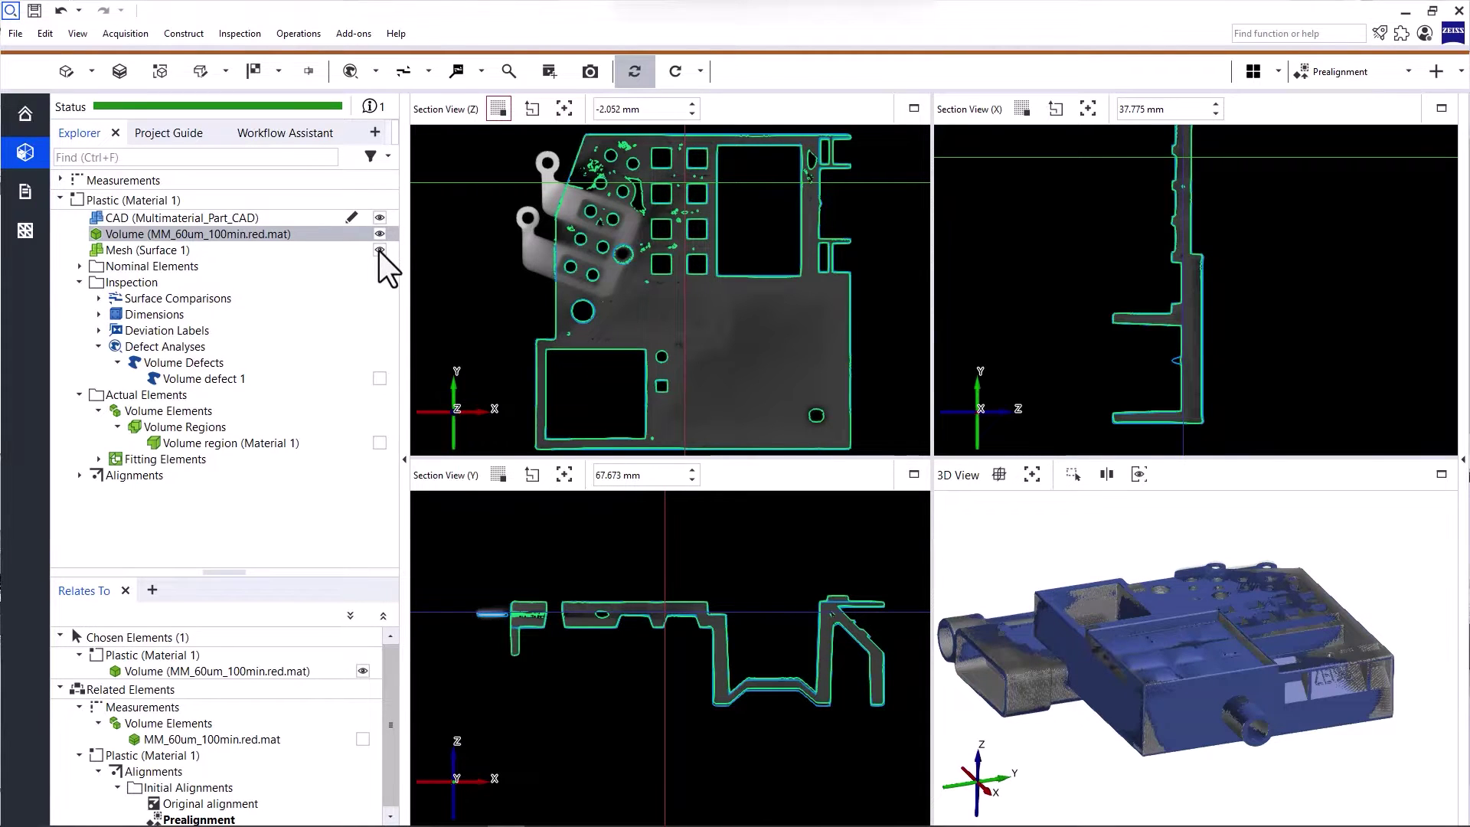
drag(307, 331, 995, 560)
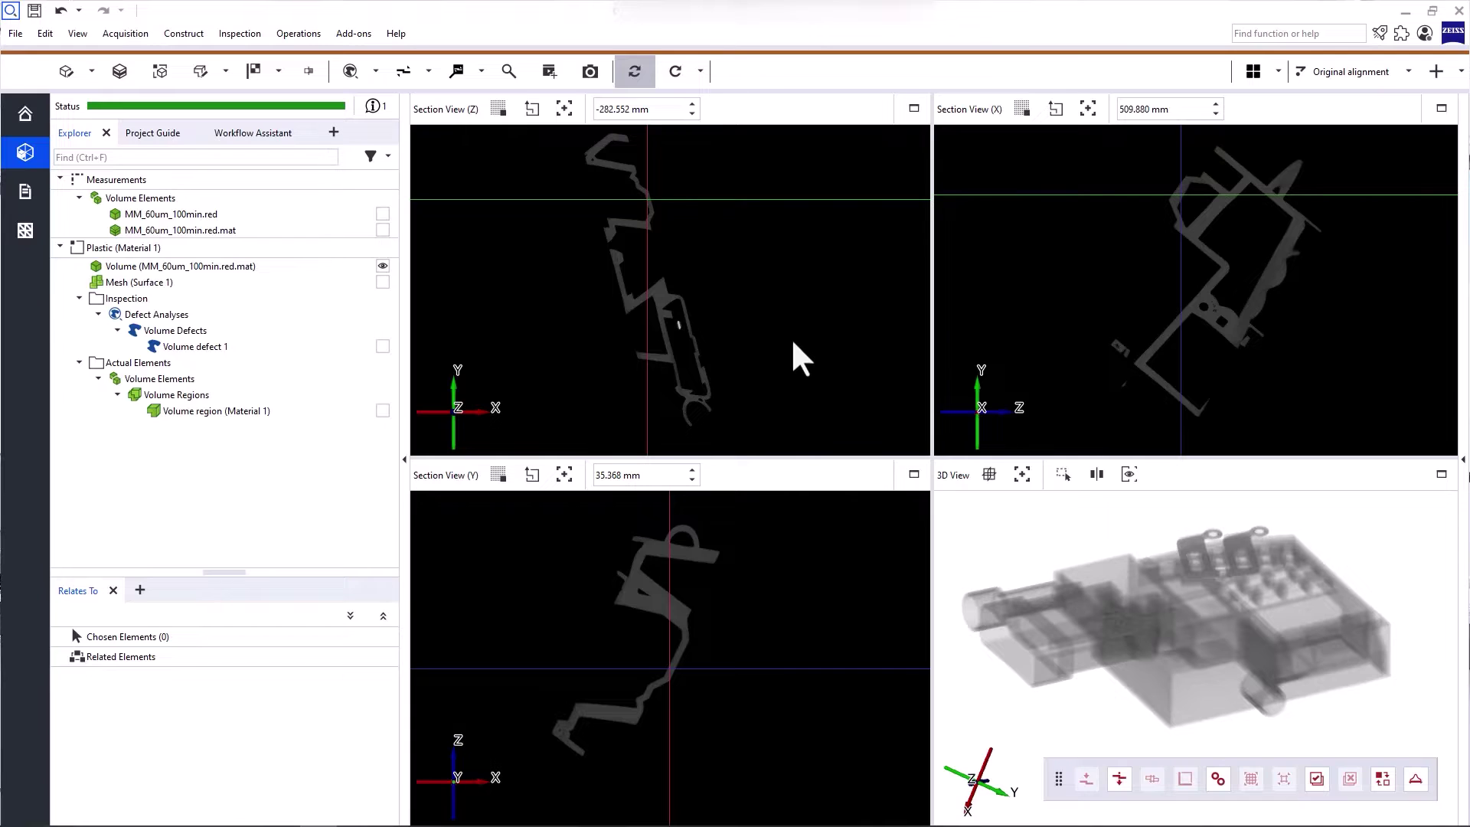
Inspect what the volumes, Plastic material, mesh, volume defect and volume region relate to.
click(235, 215)
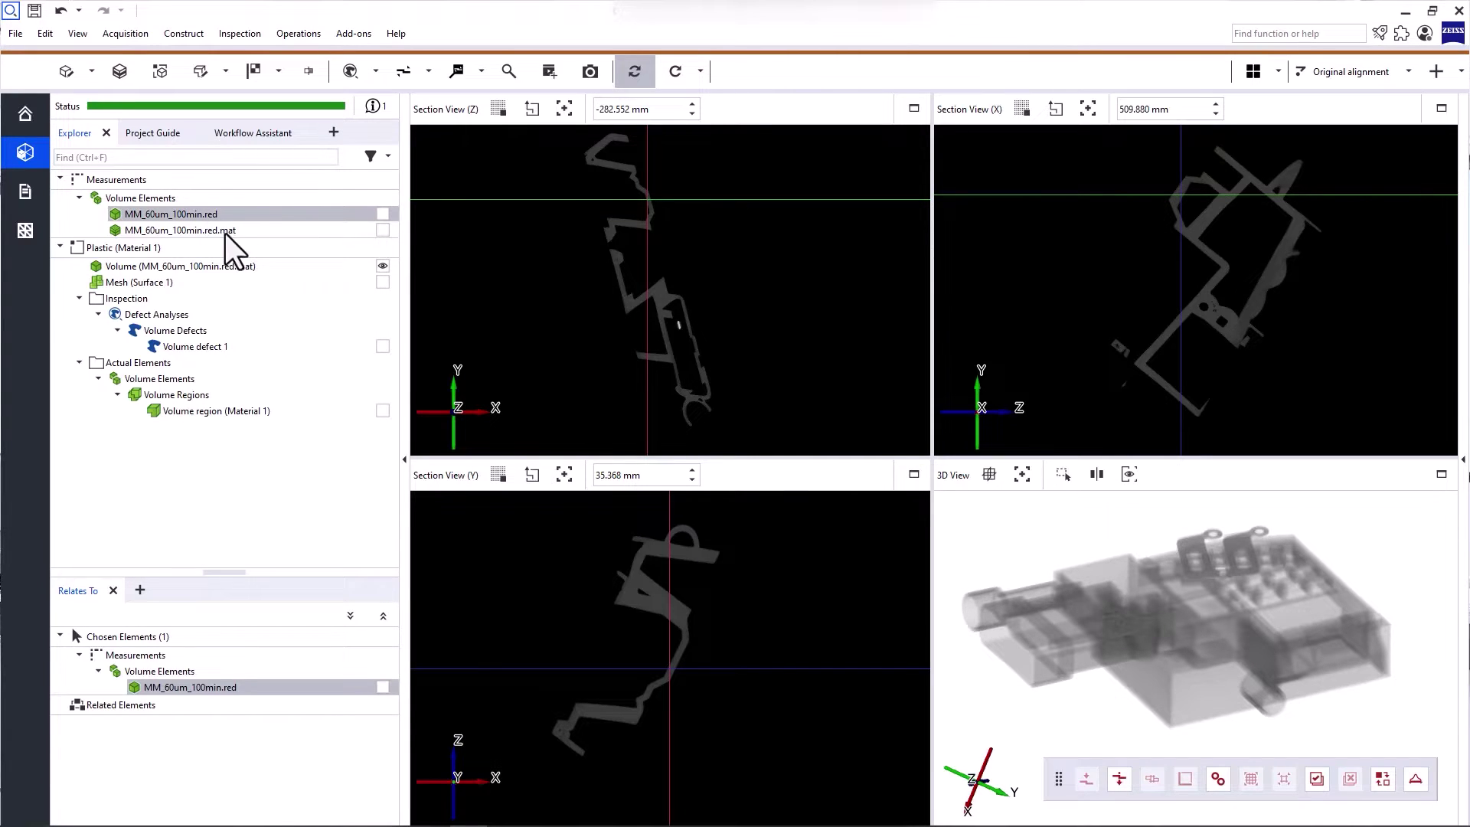
click(236, 231)
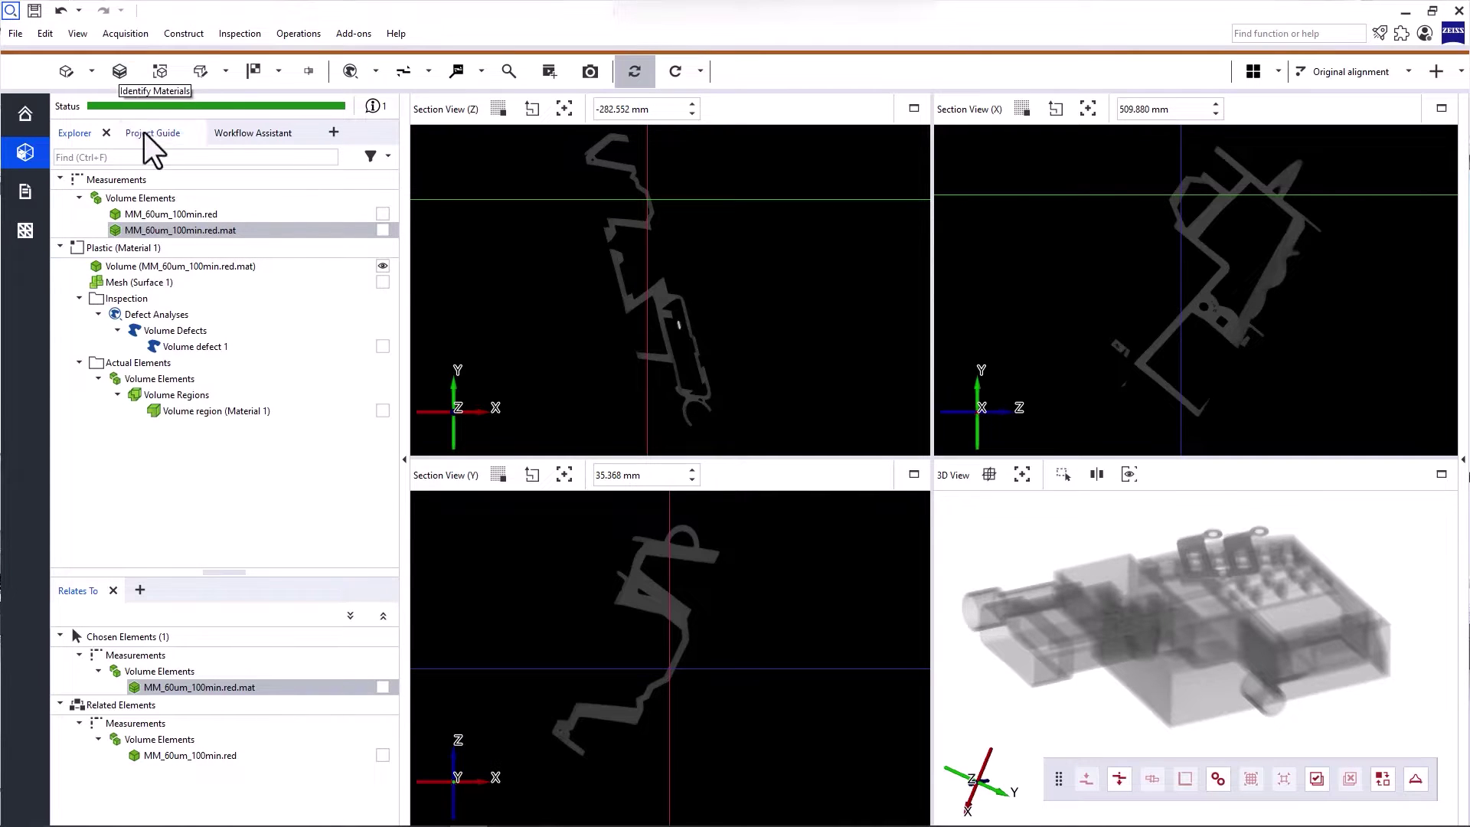
click(163, 249)
click(165, 265)
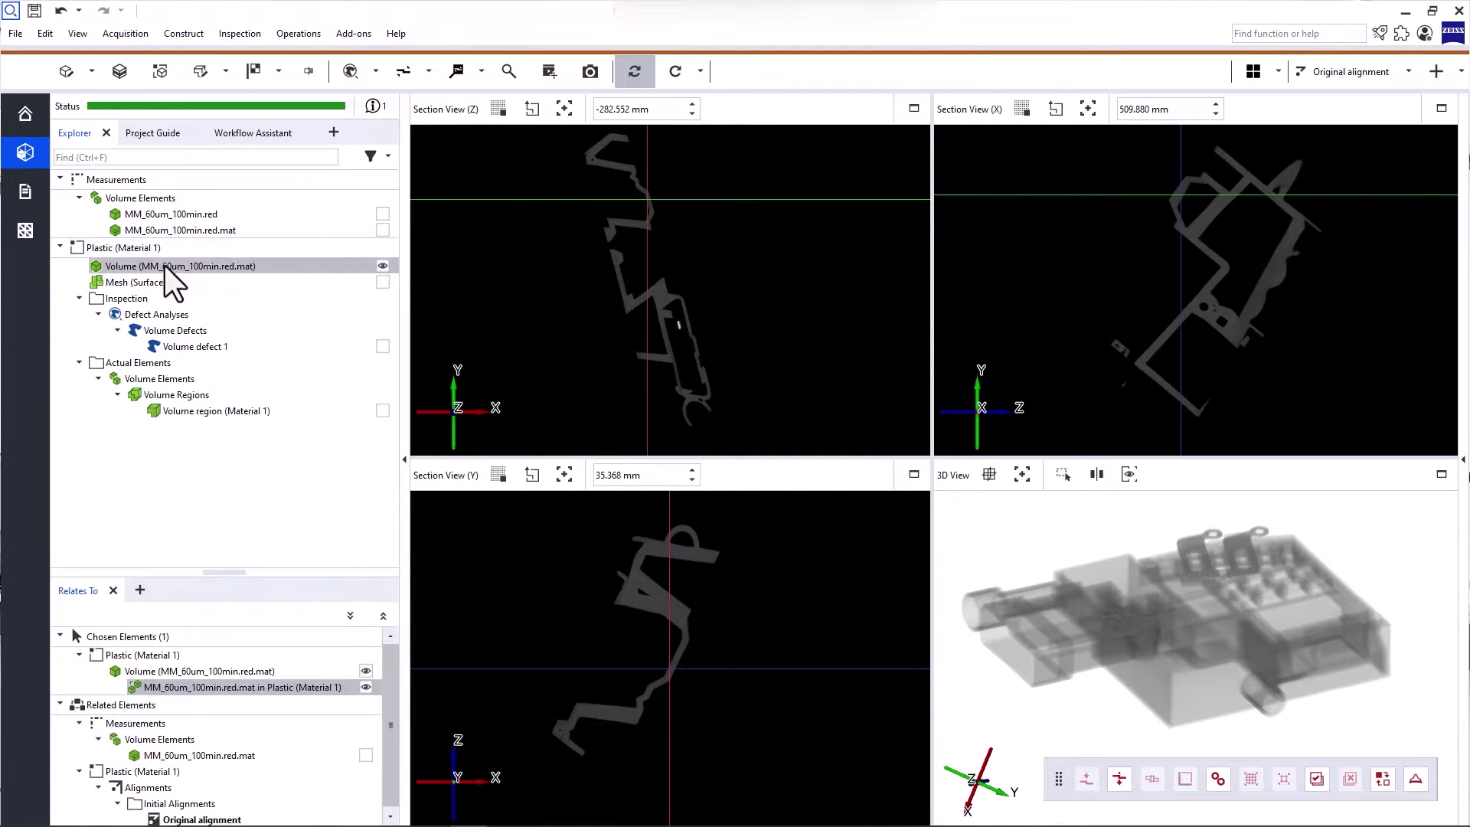
click(169, 284)
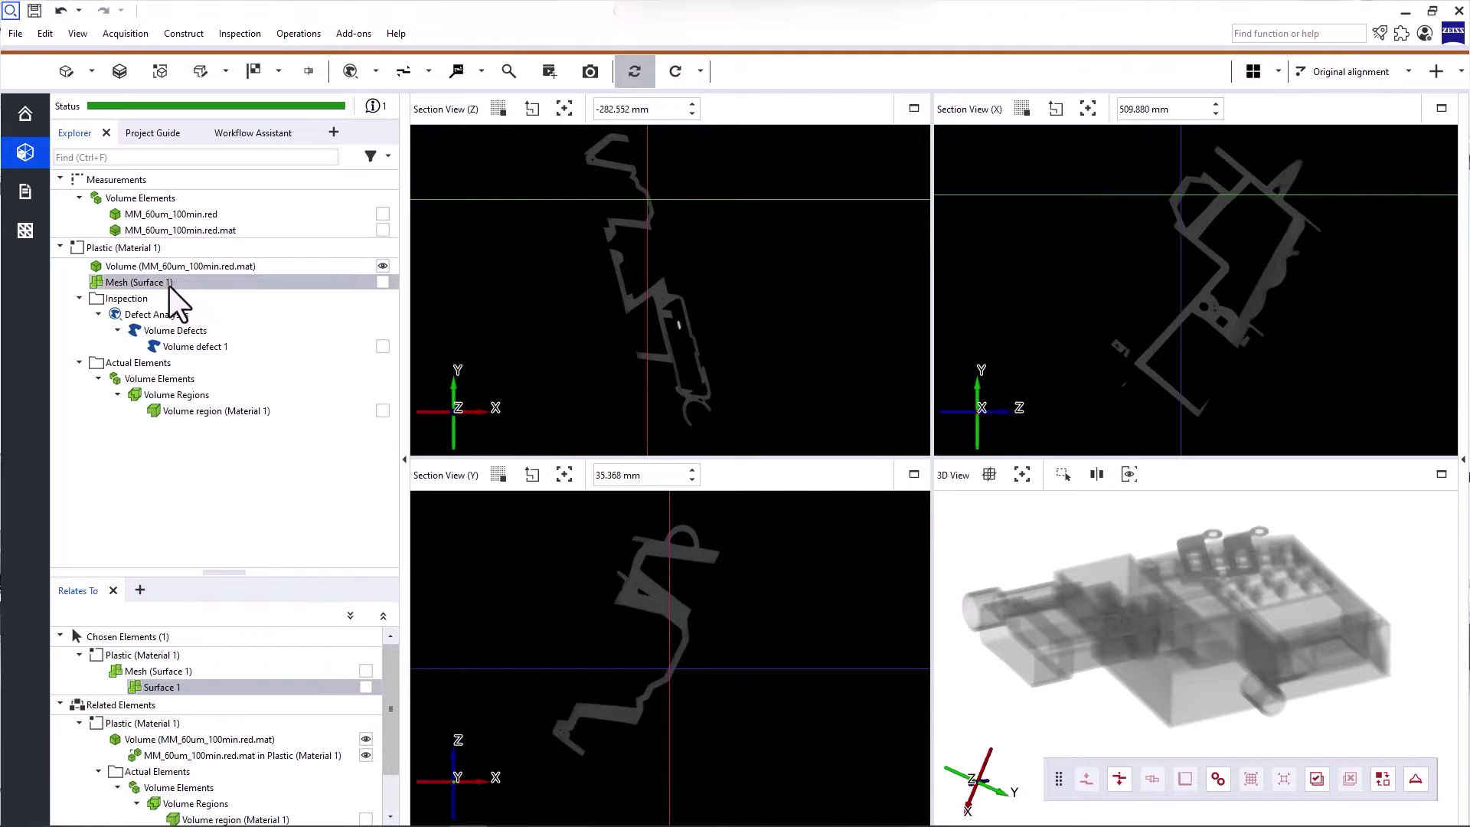
click(197, 349)
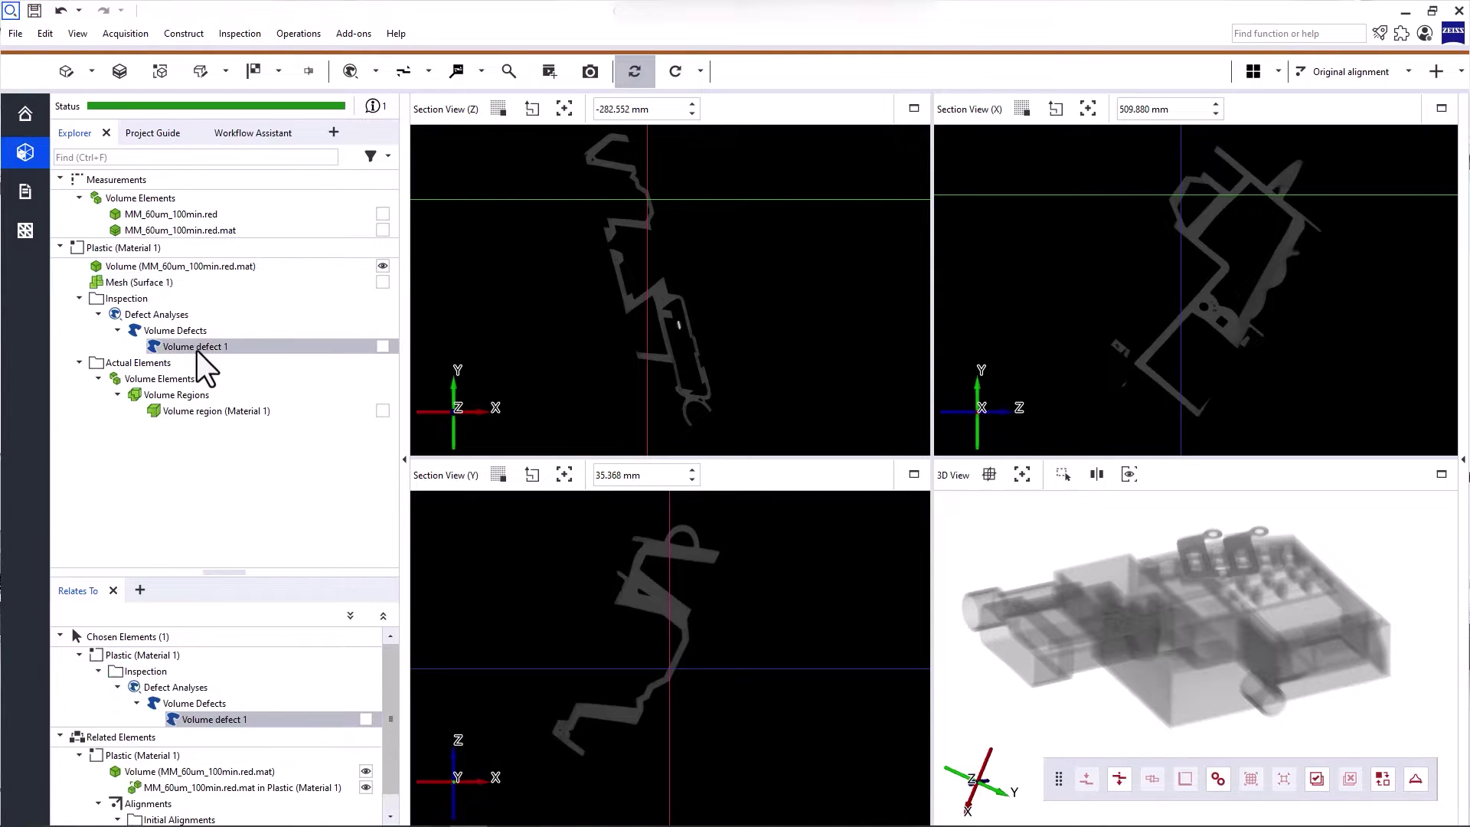
click(235, 411)
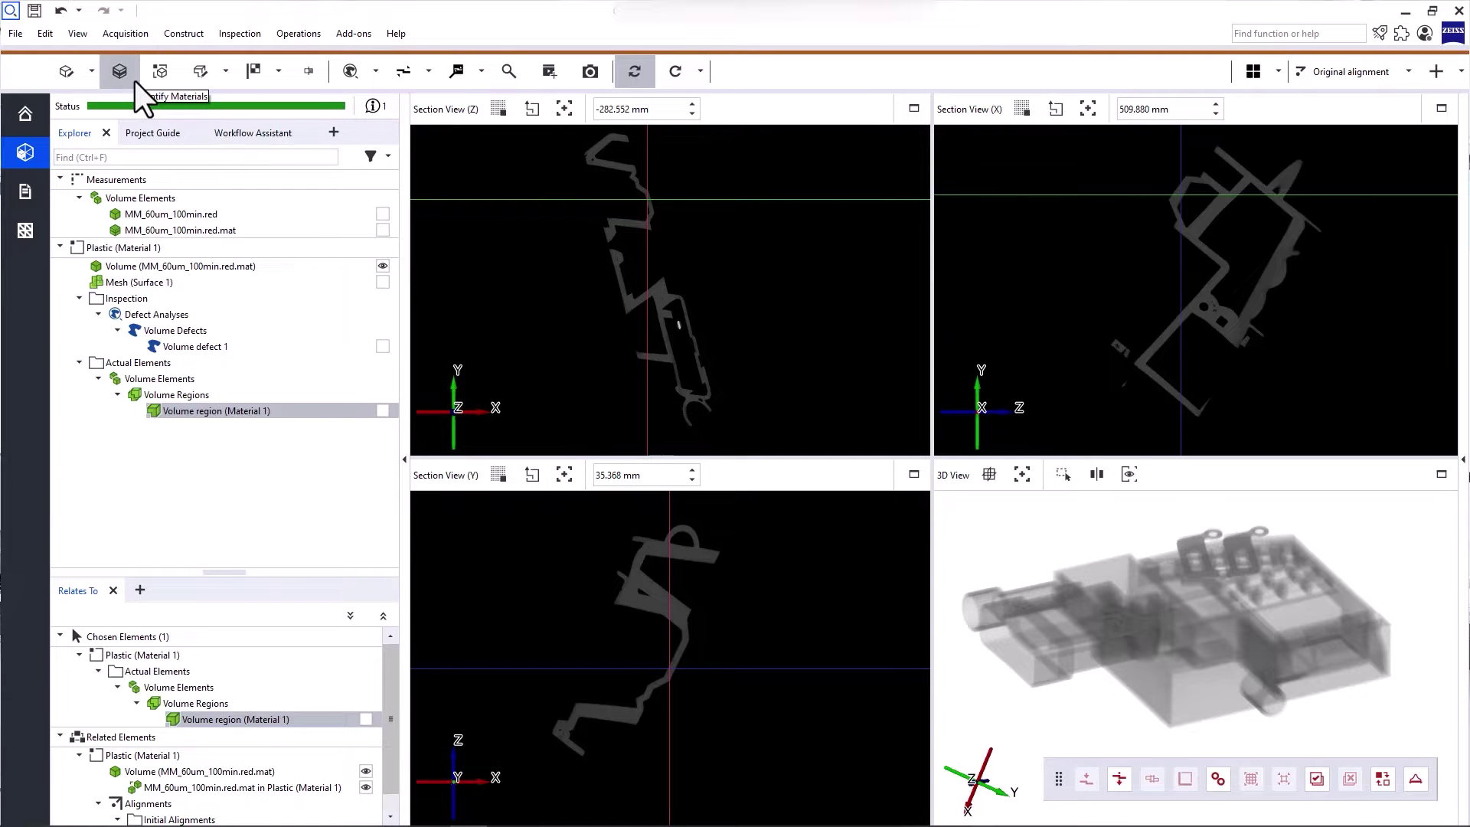
Select Mesh (Surface 1) under Plastic (Material 1) and make its outlines visible.
click(83, 251)
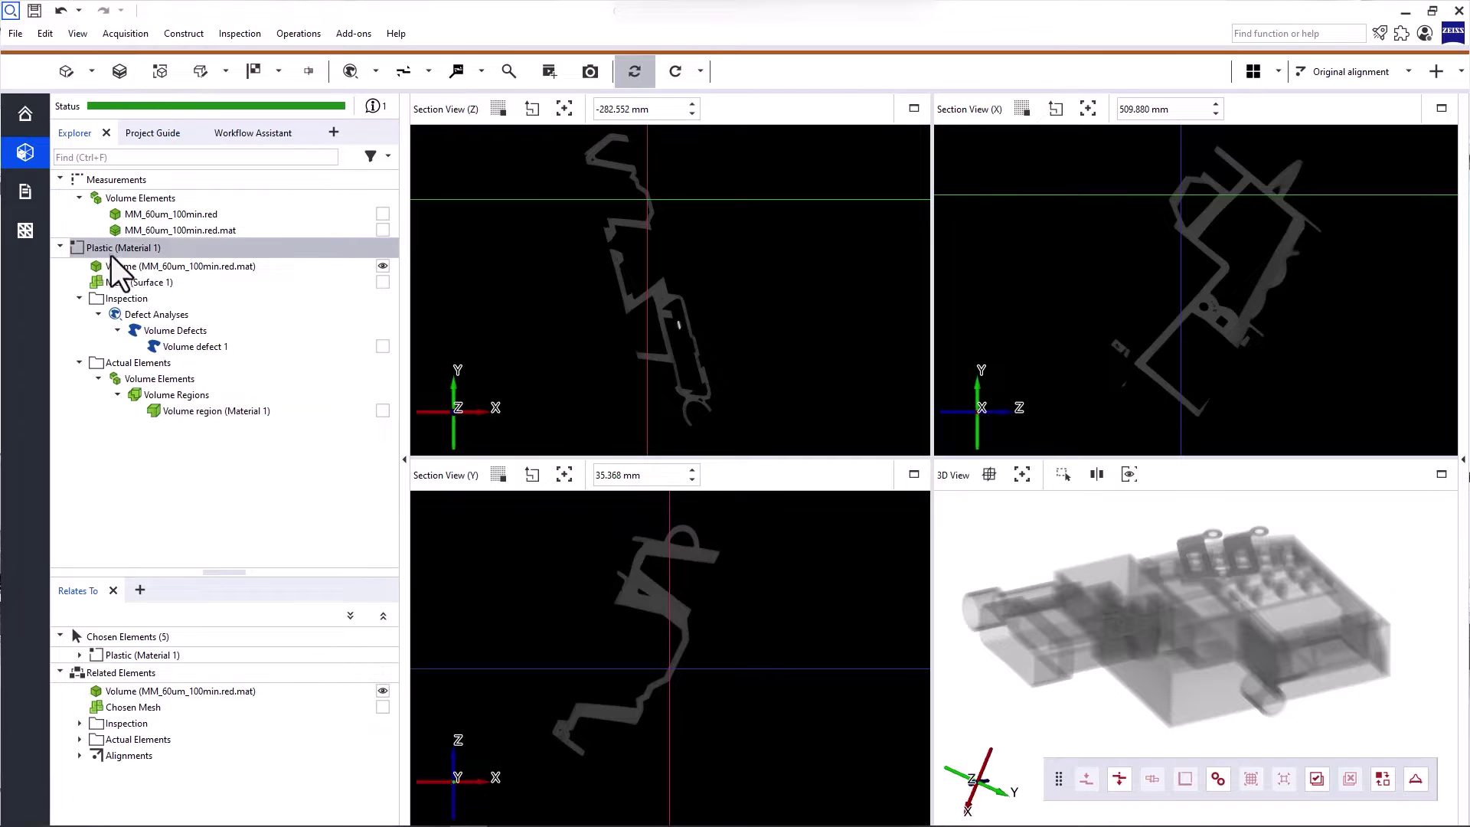
click(113, 283)
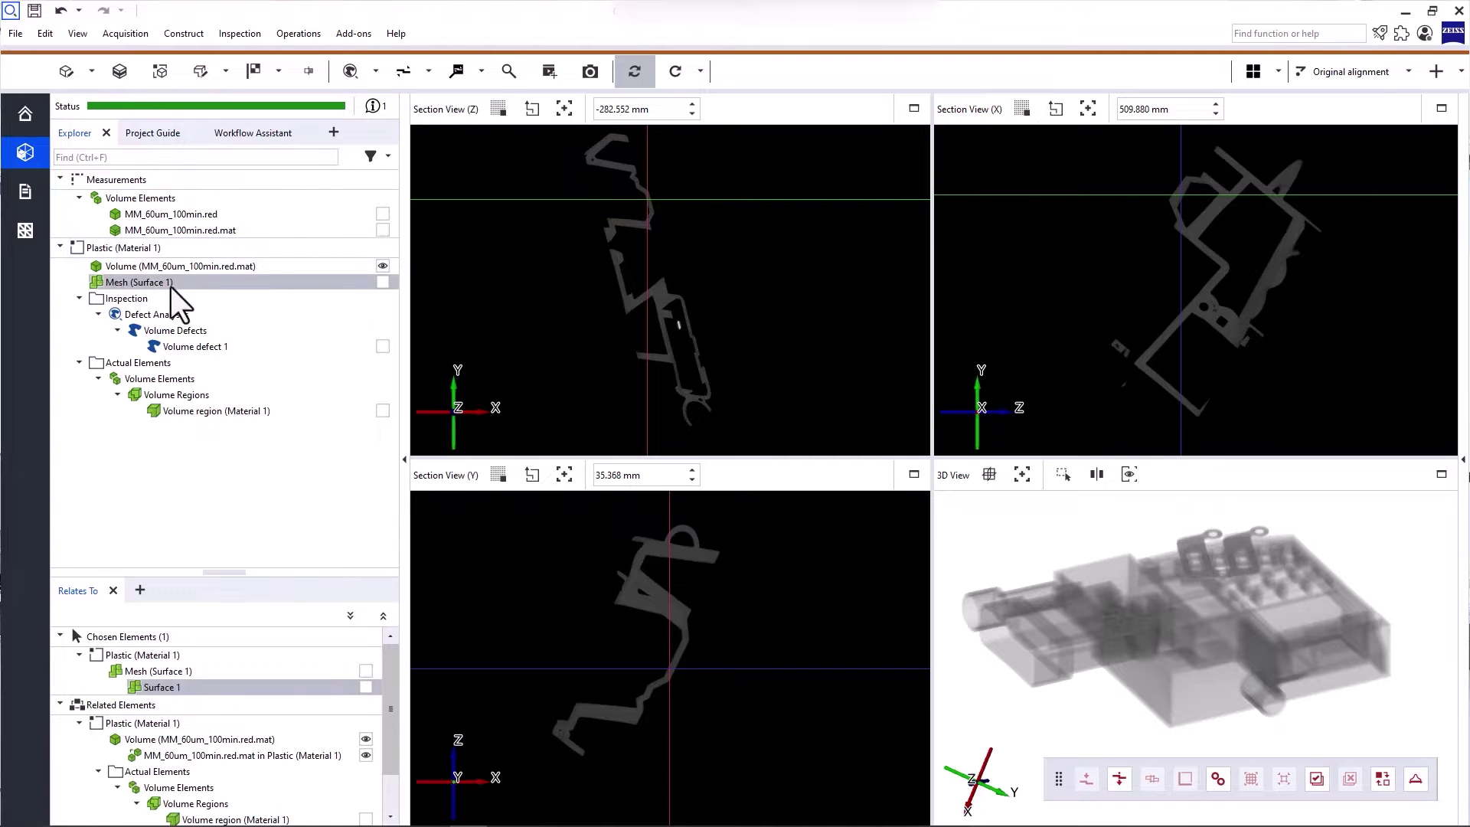
click(383, 282)
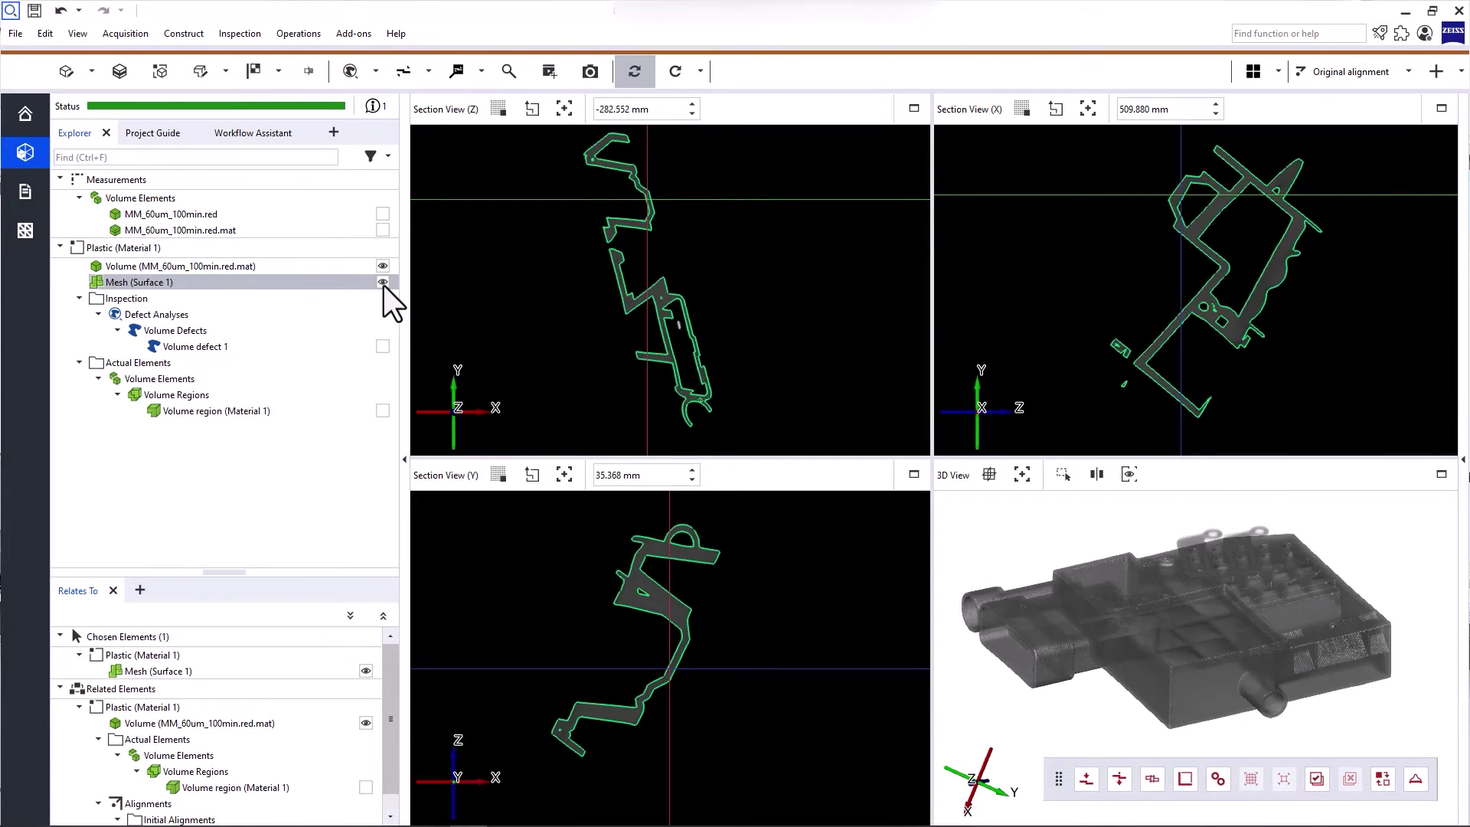
Drag 06_Multimaterial_Part_CAD.stp into the project to start the CAD import.
mouse_move(858, 132)
mouse_down()
mouse_move(1146, 85)
mouse_move(1141, 71)
mouse_up()
drag(913, 334, 888, 364)
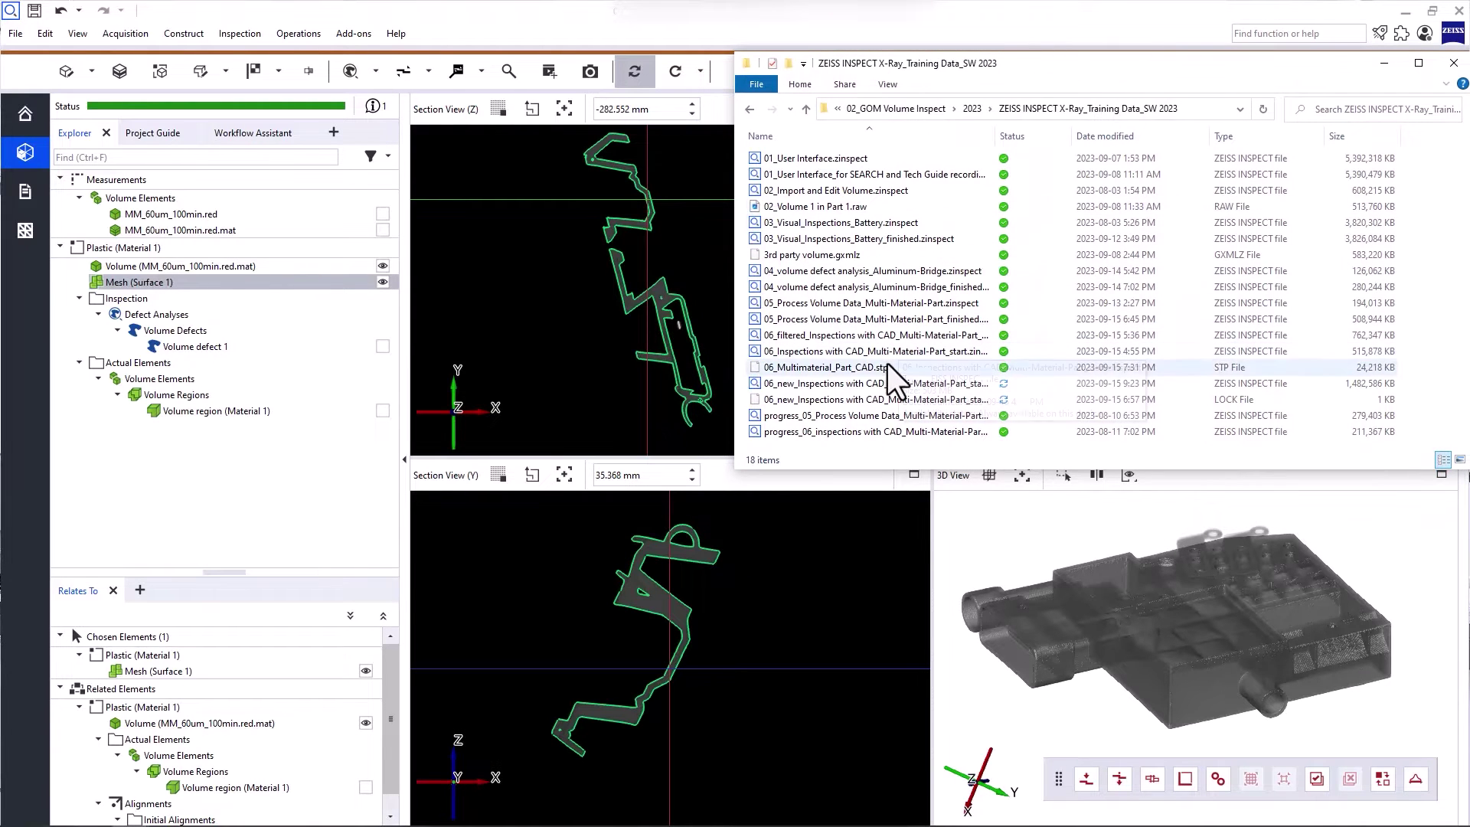
drag(888, 364, 669, 441)
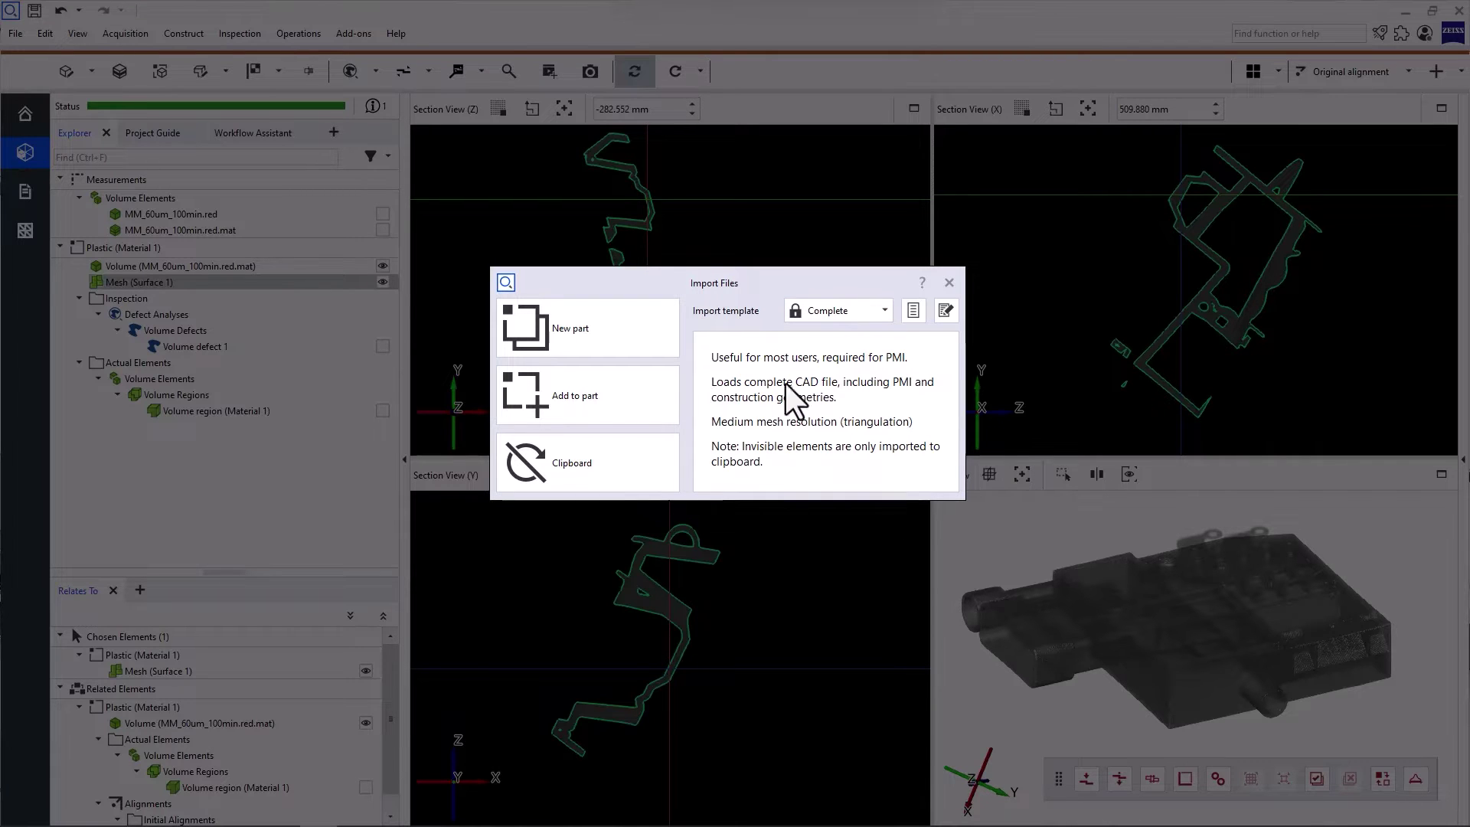
Keep the Complete import template and bring up its settings.
click(869, 313)
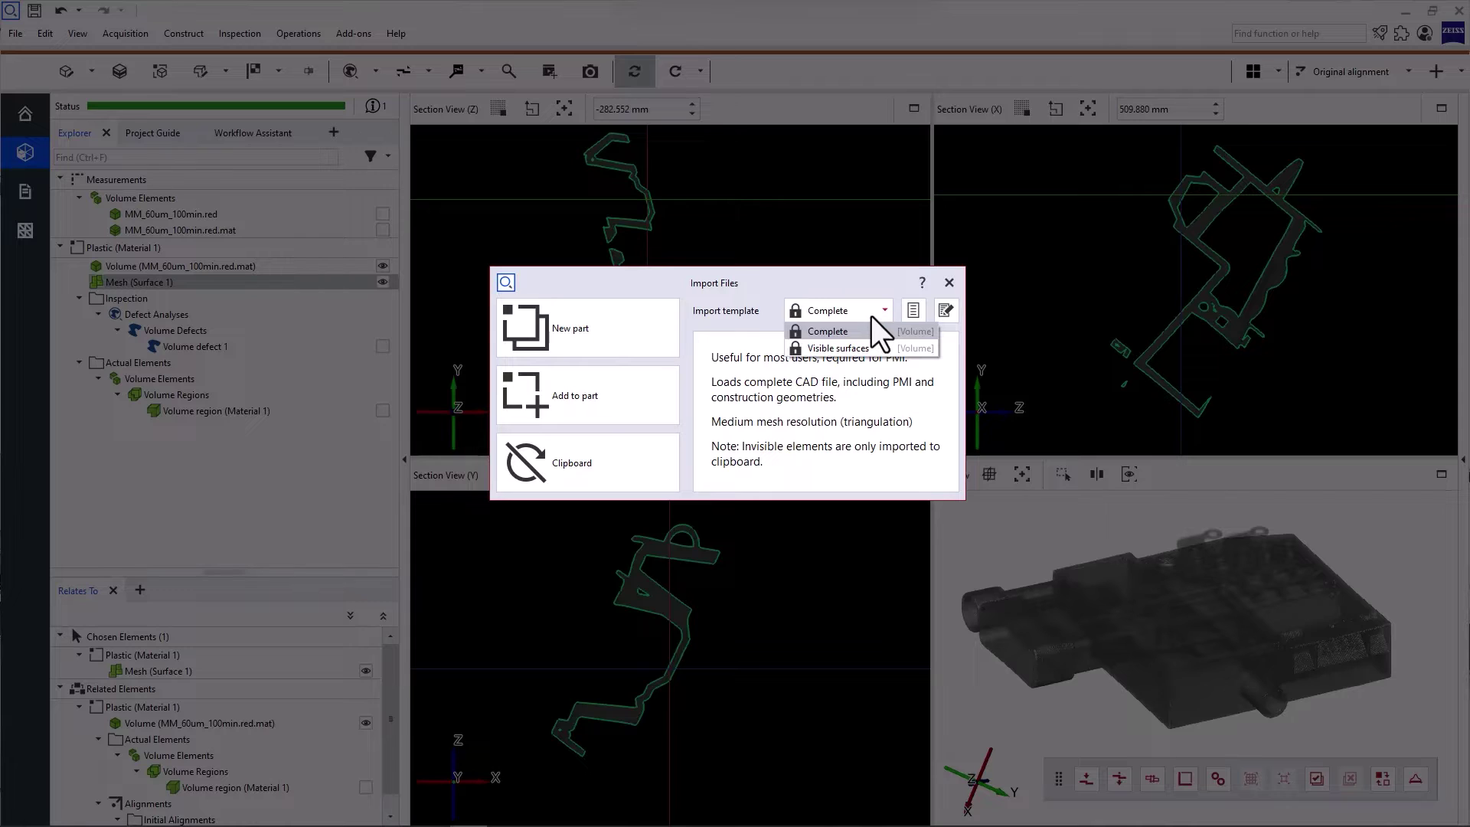
click(872, 316)
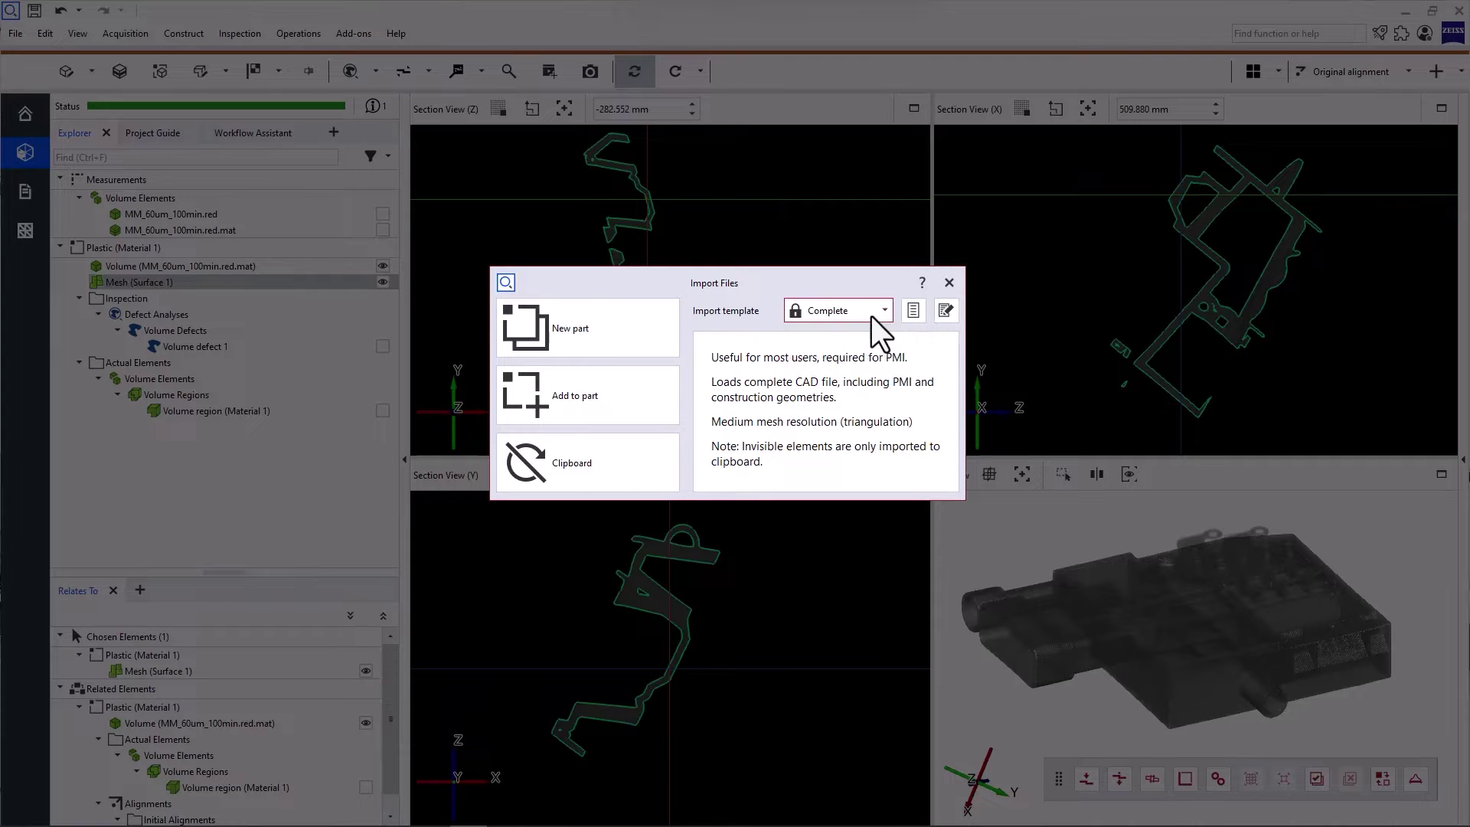
click(946, 313)
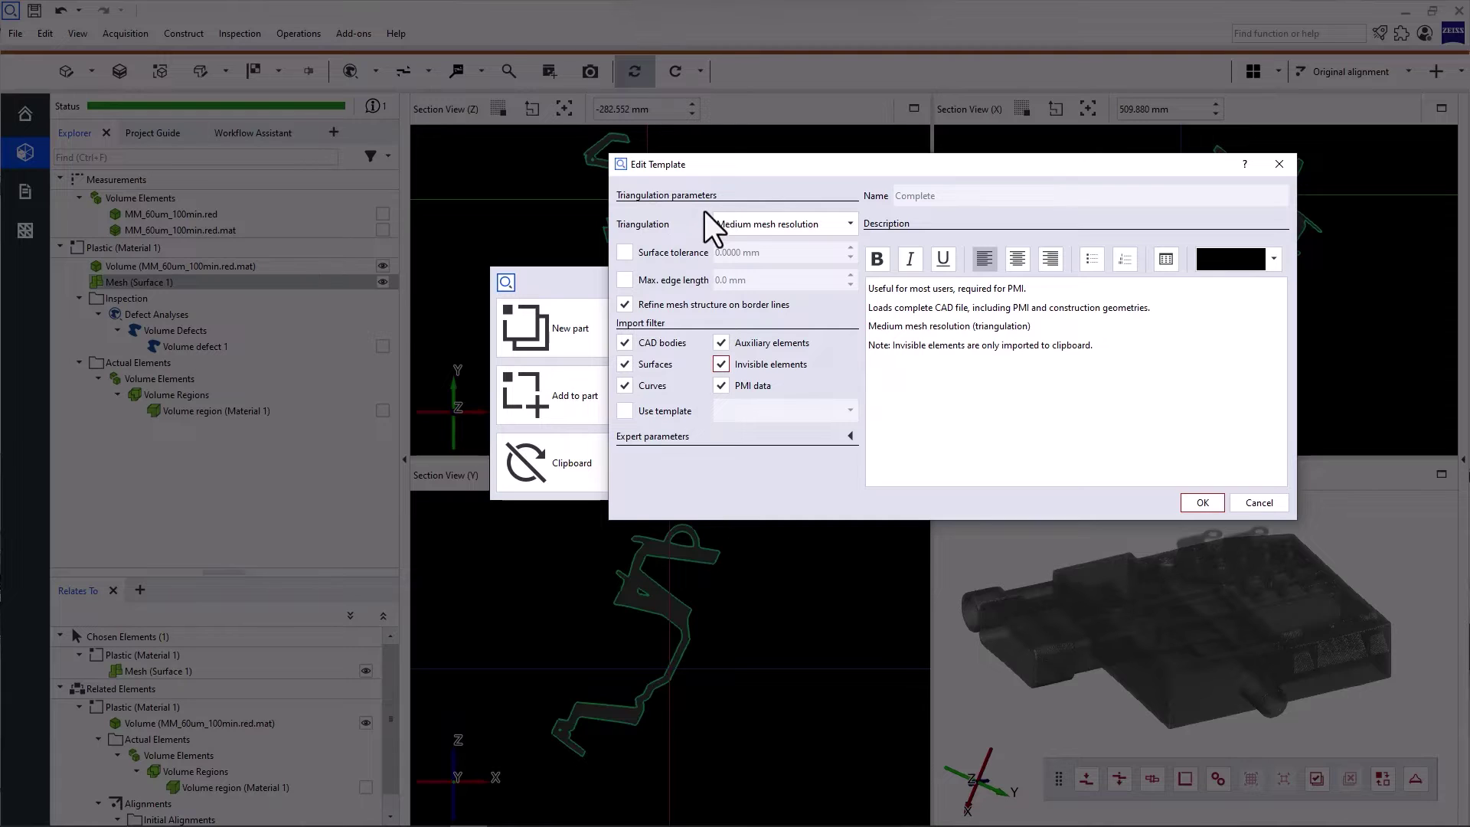
Leave Triangulation at Medium mesh resolution and cancel the Edit Template dialog.
click(763, 229)
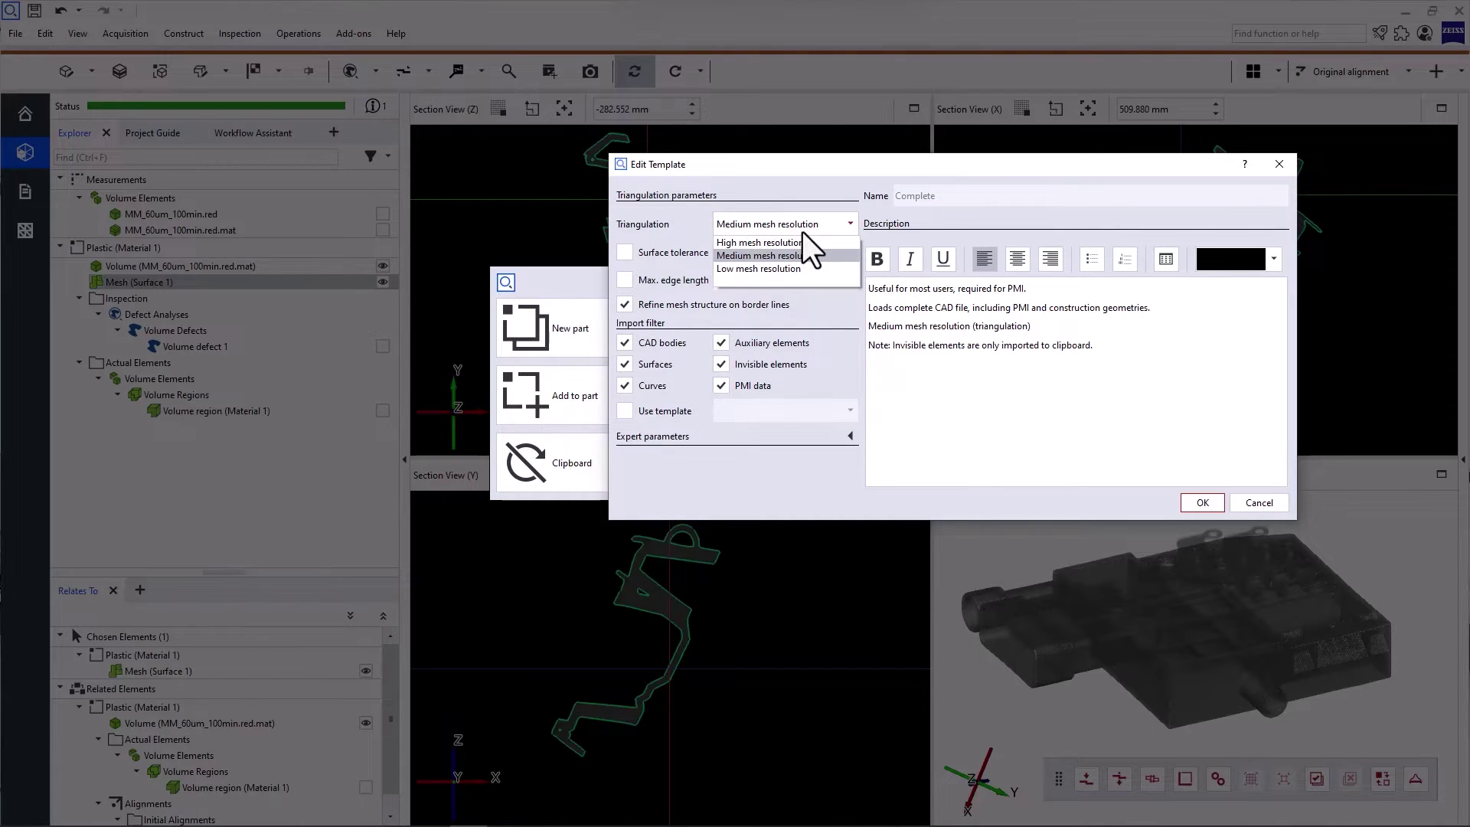
click(808, 254)
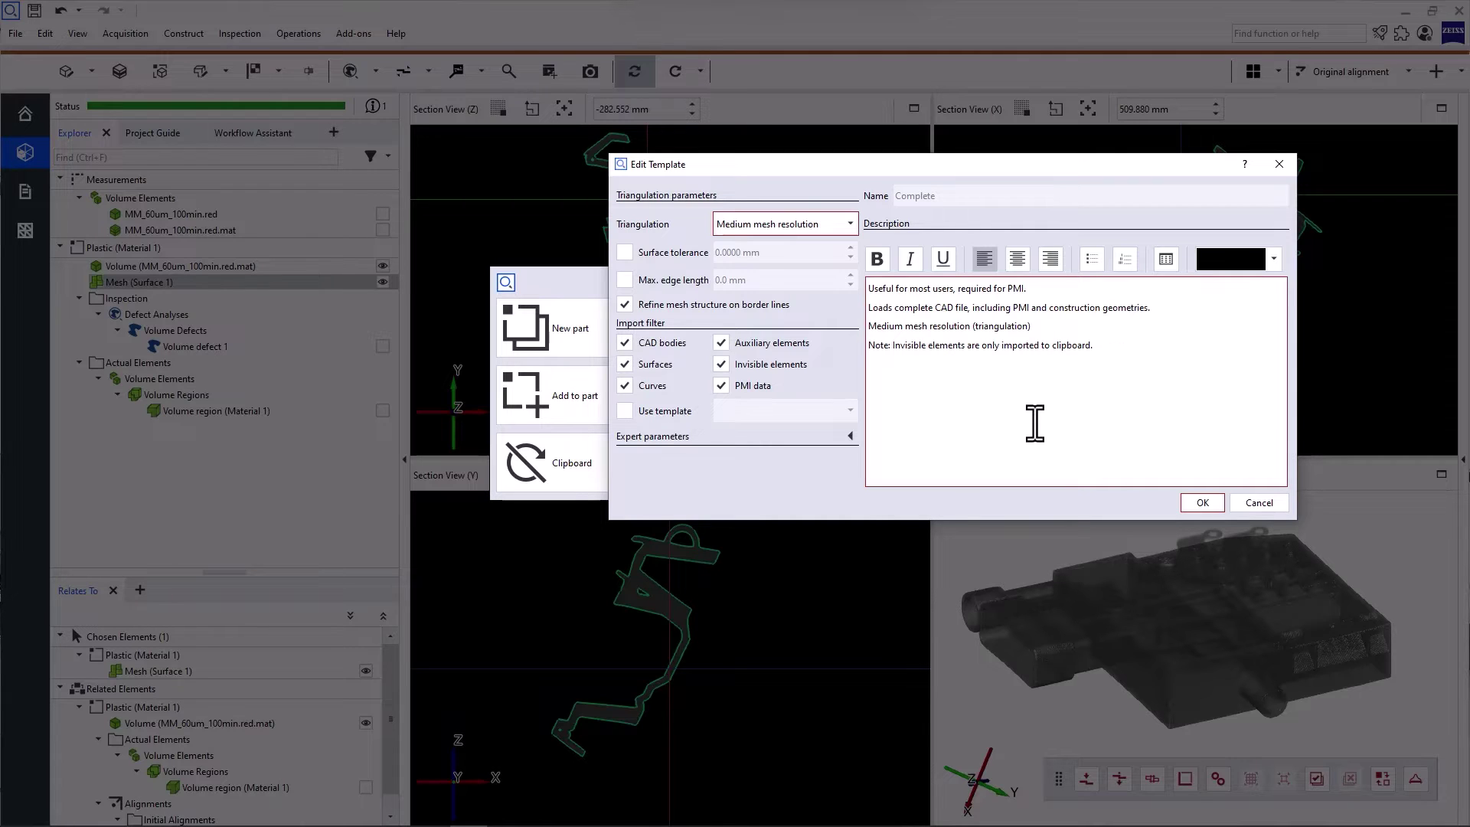
click(1252, 503)
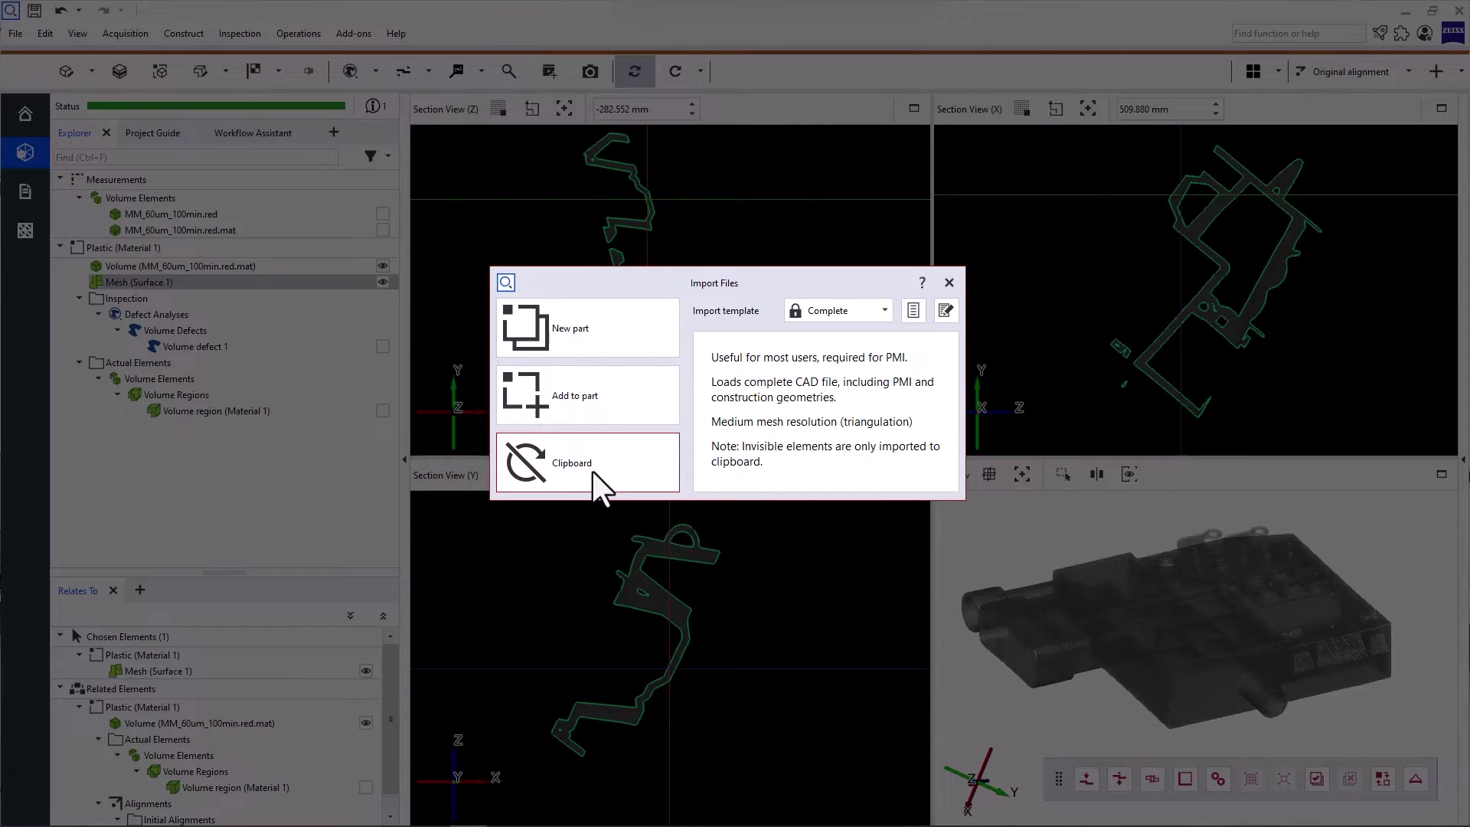
Add the CAD to the existing plastic part and show the missing-alignment hints.
click(610, 408)
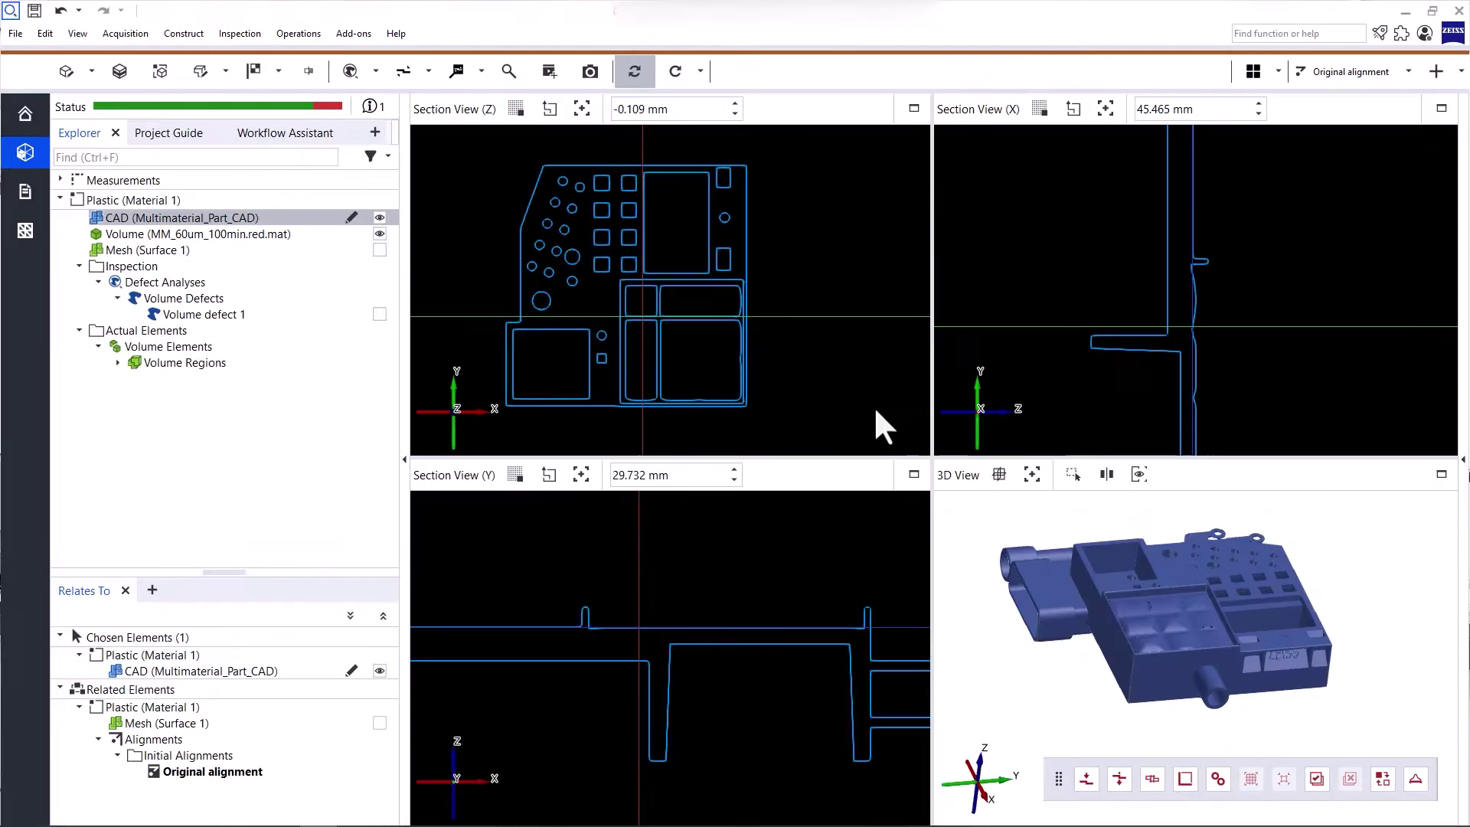
scroll(1244, 625, down, 5)
right_drag(1217, 624, 1227, 549)
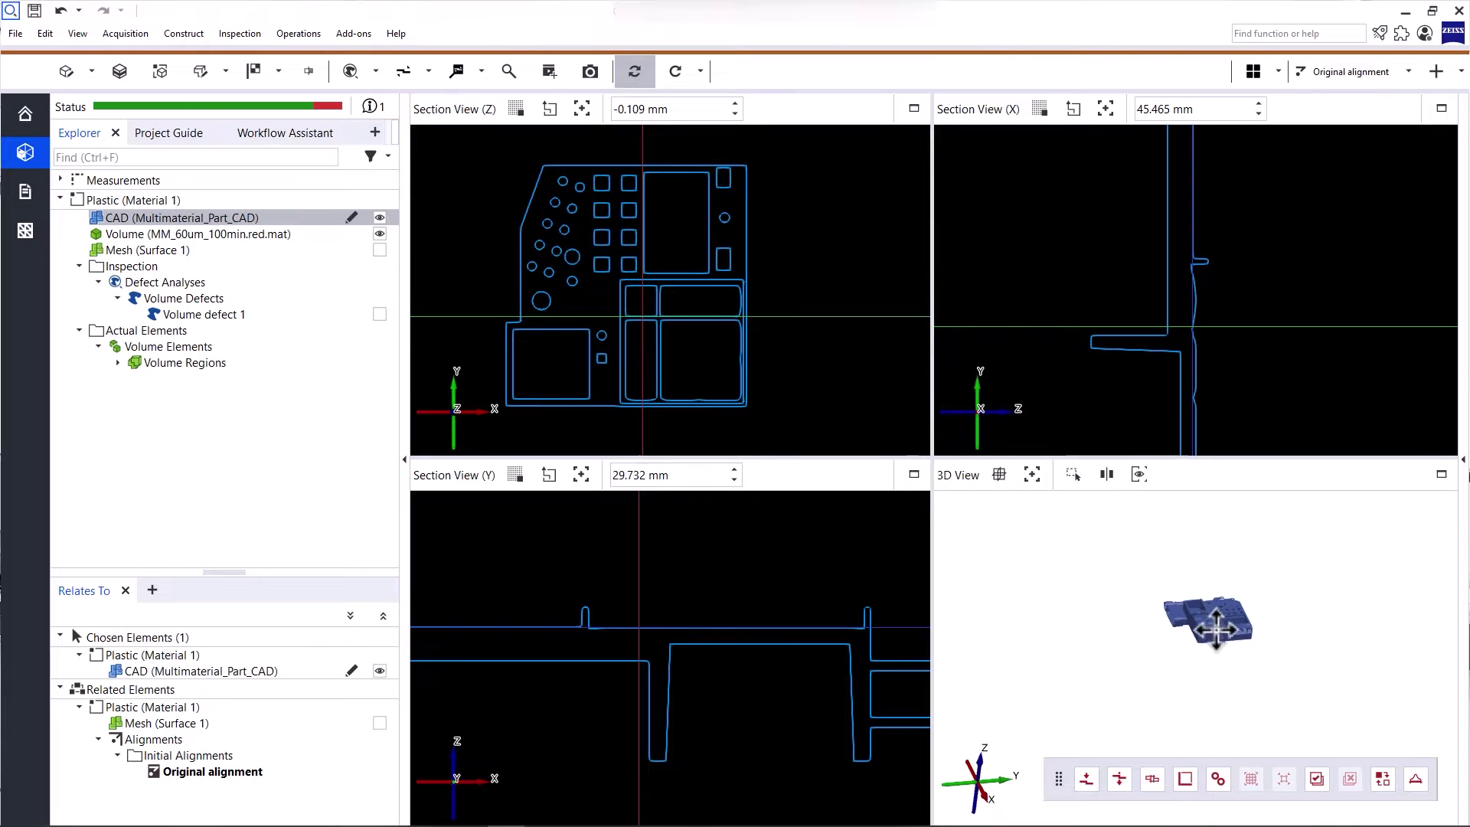
scroll(1217, 557, down, 2)
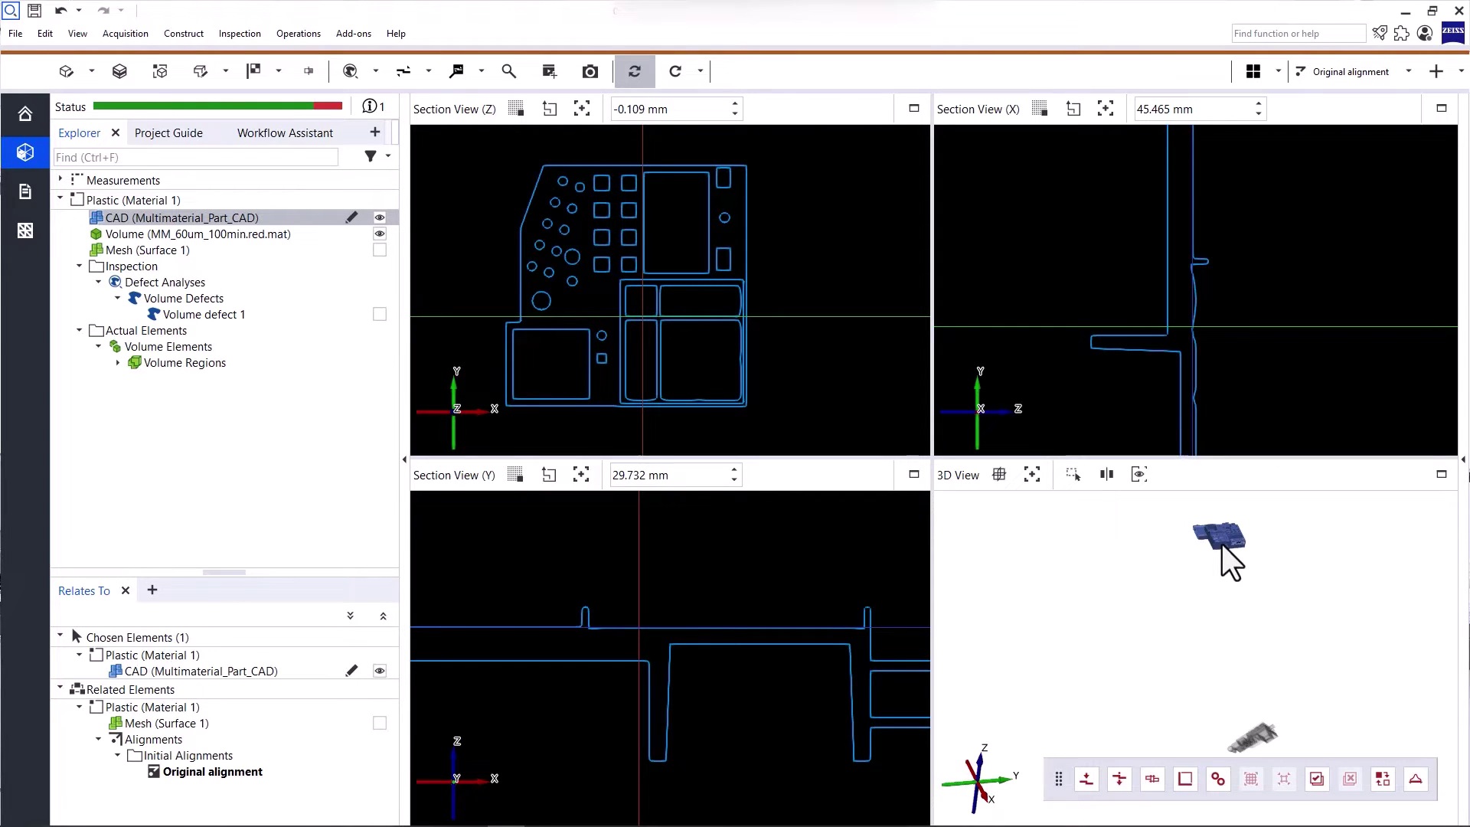
click(338, 114)
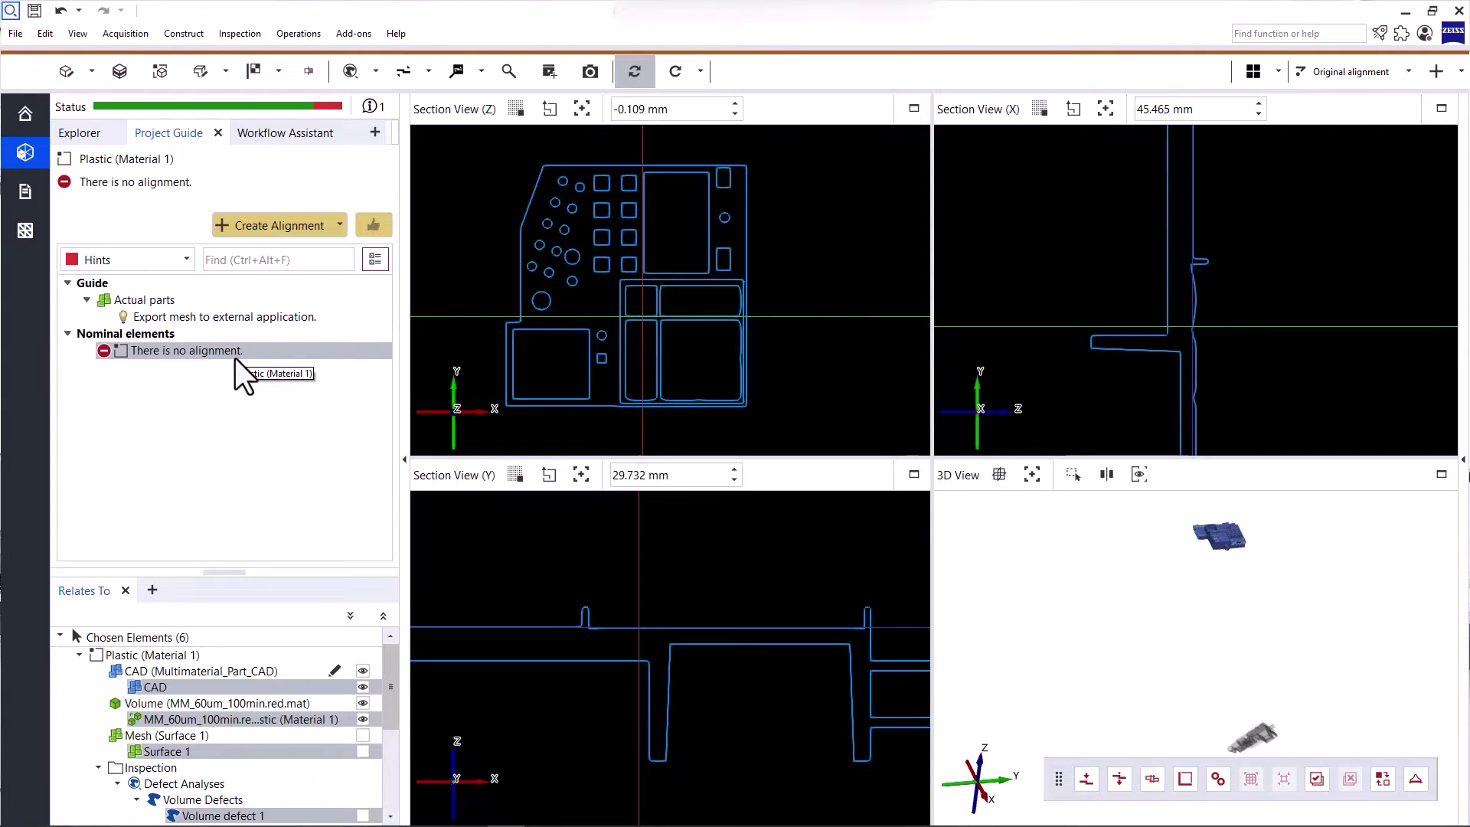
Compute a volume-based prealignment of CAD and scan, then maximize the 3D view.
click(331, 227)
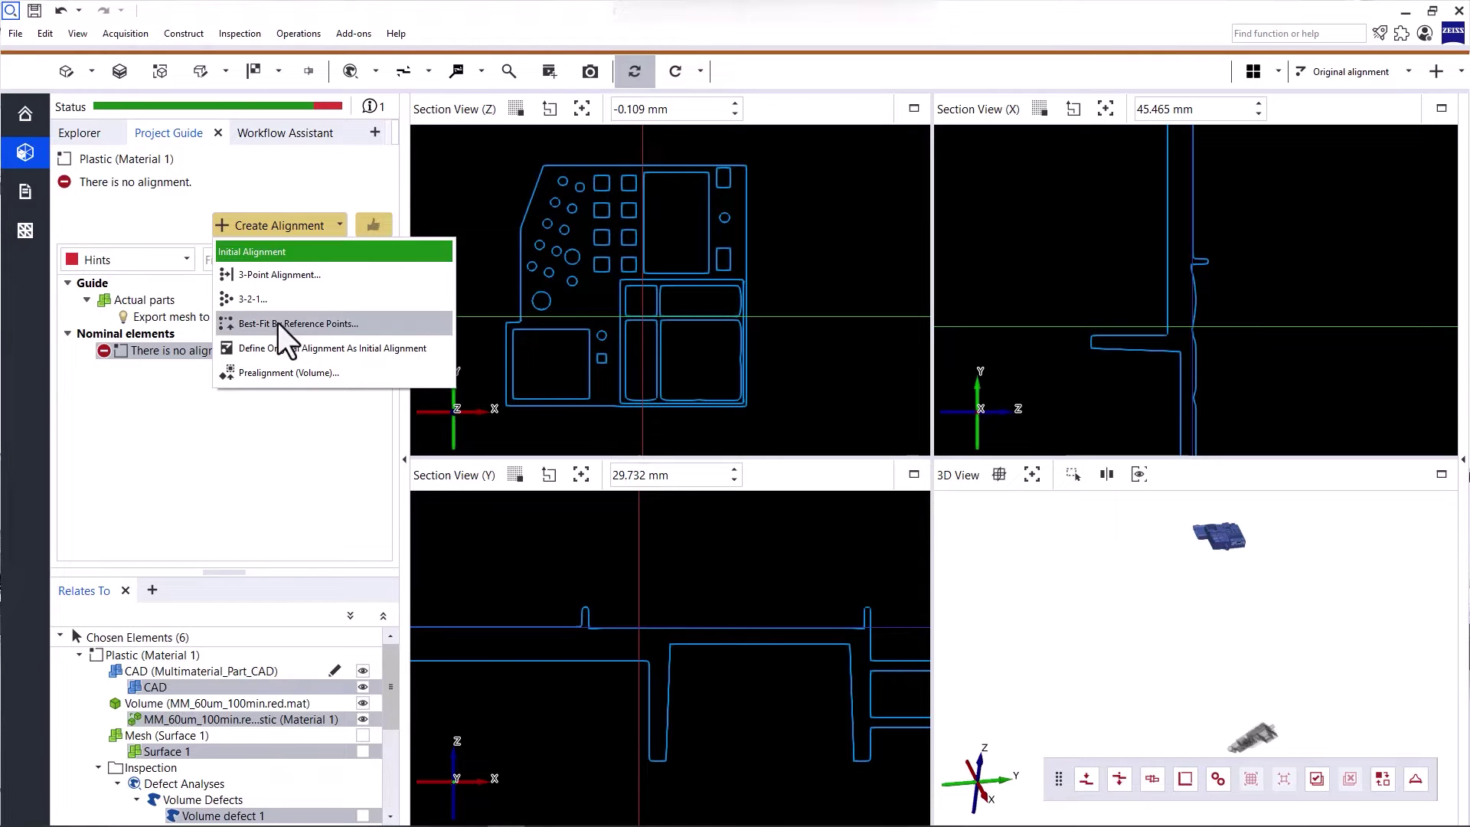
click(279, 376)
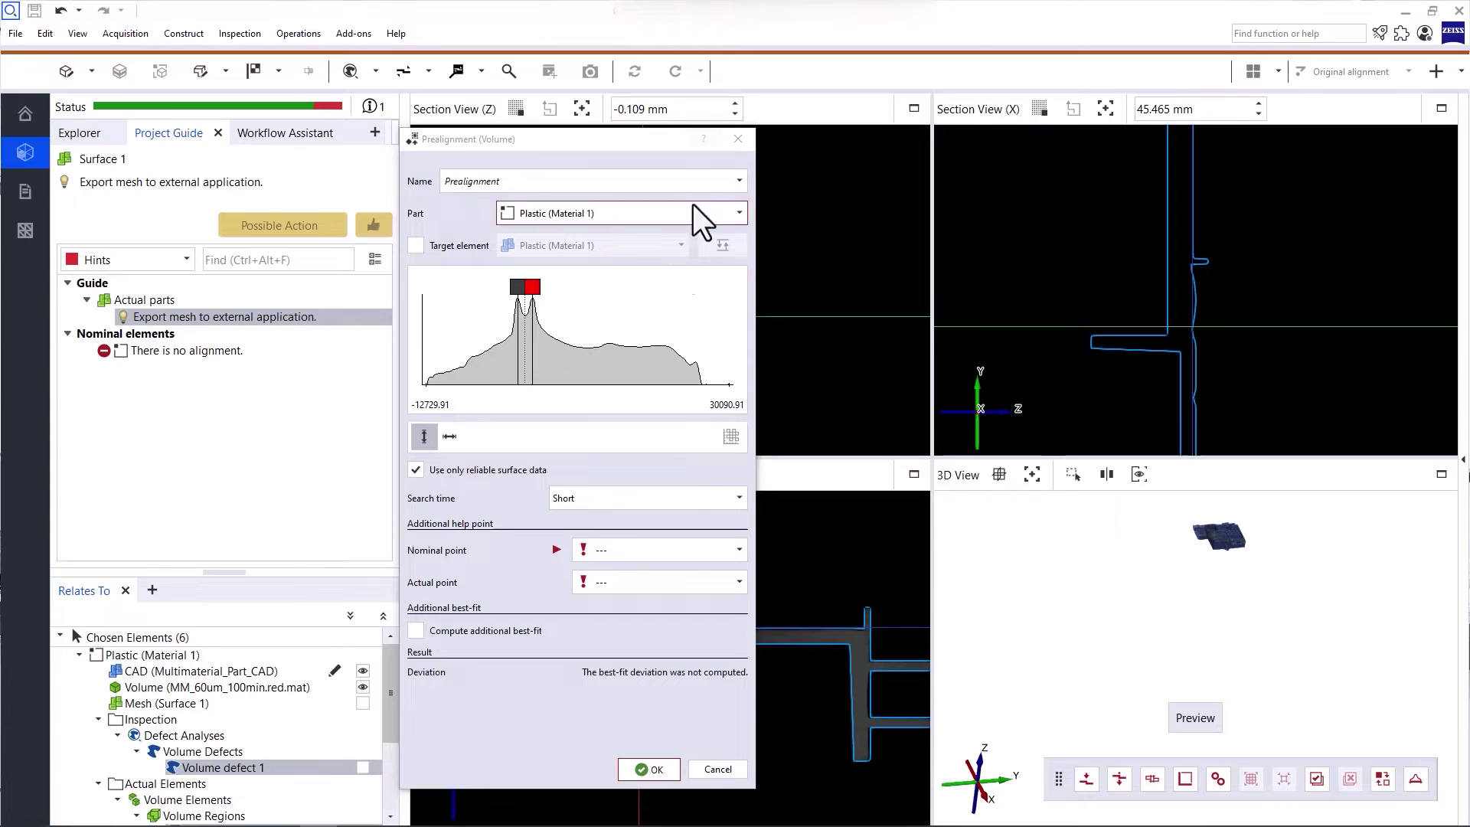
click(649, 768)
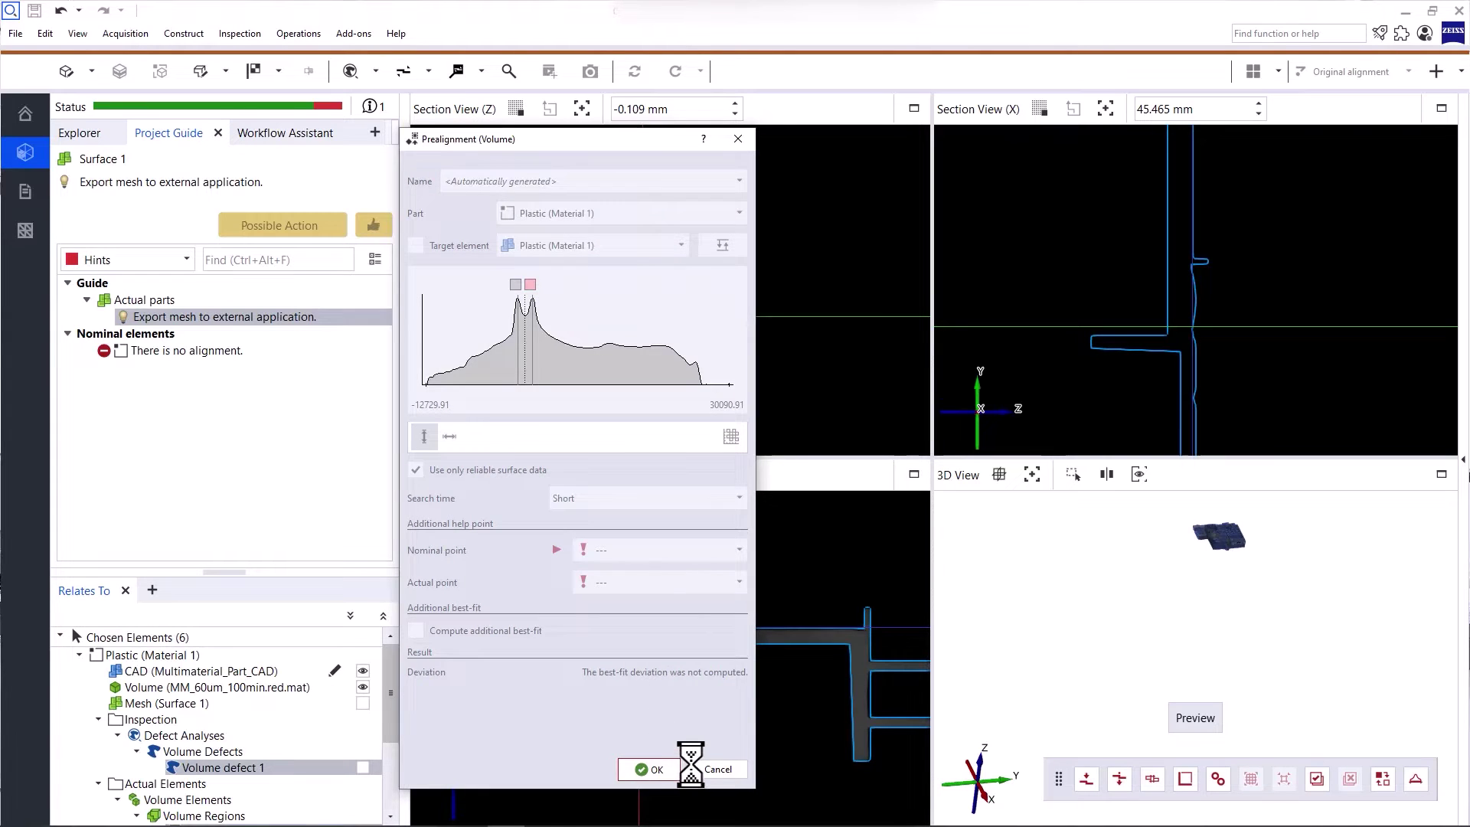
click(1441, 474)
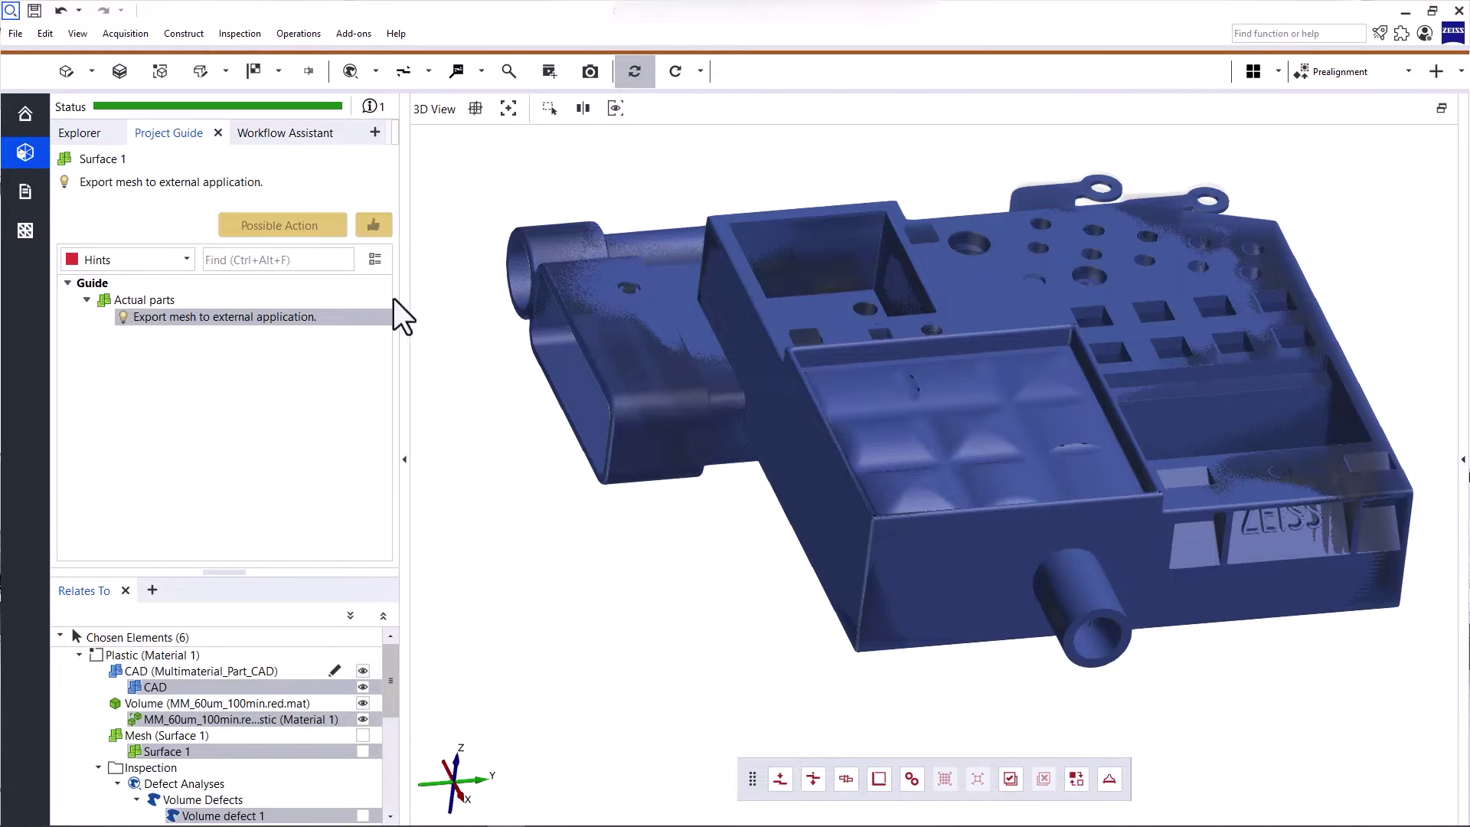
Create a Surface Comparison On CAD with a 0.5 mm upper tolerance limit.
click(79, 134)
click(172, 219)
click(161, 250)
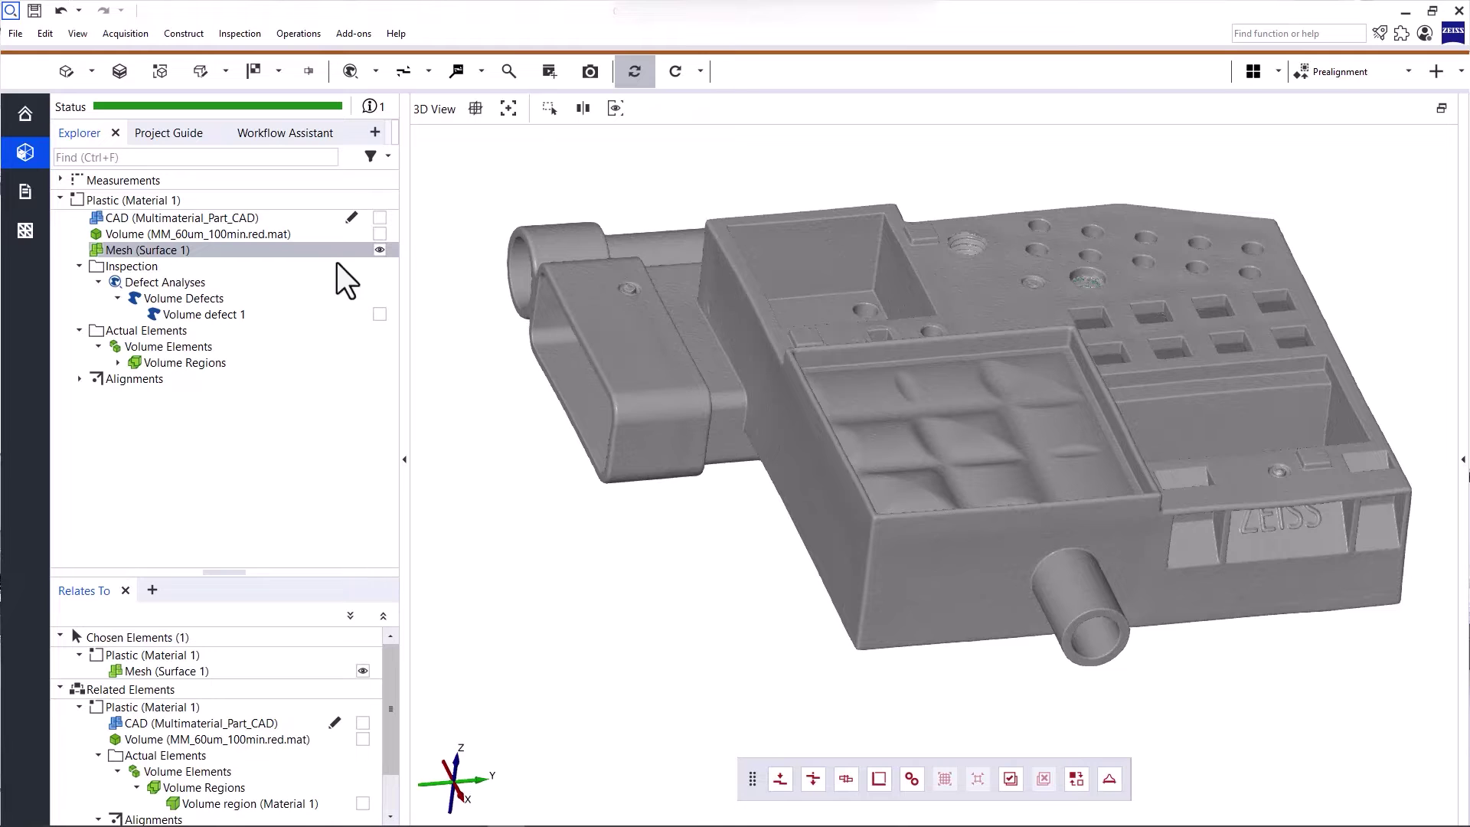
drag(268, 217, 486, 262)
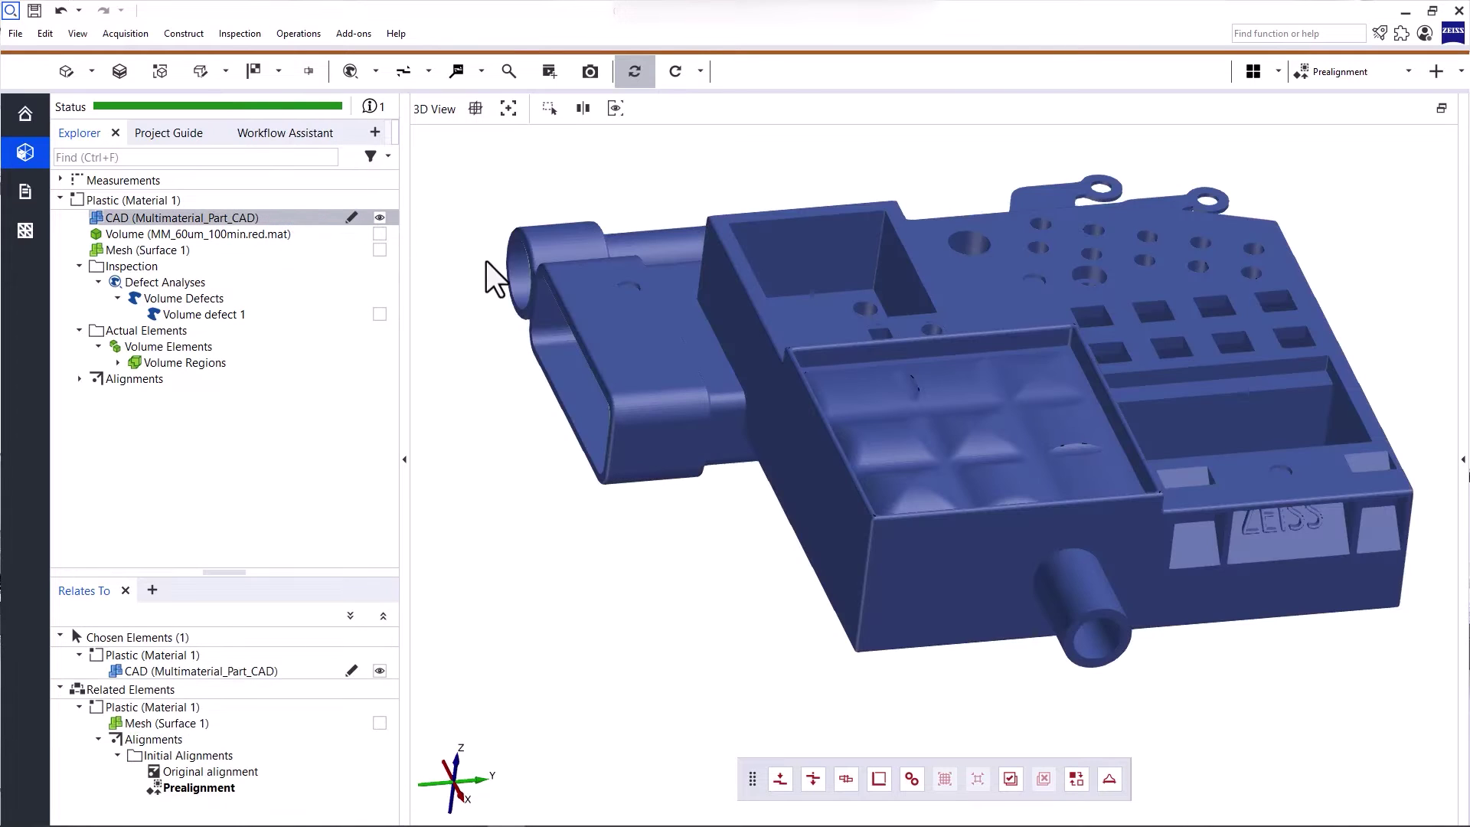
click(414, 78)
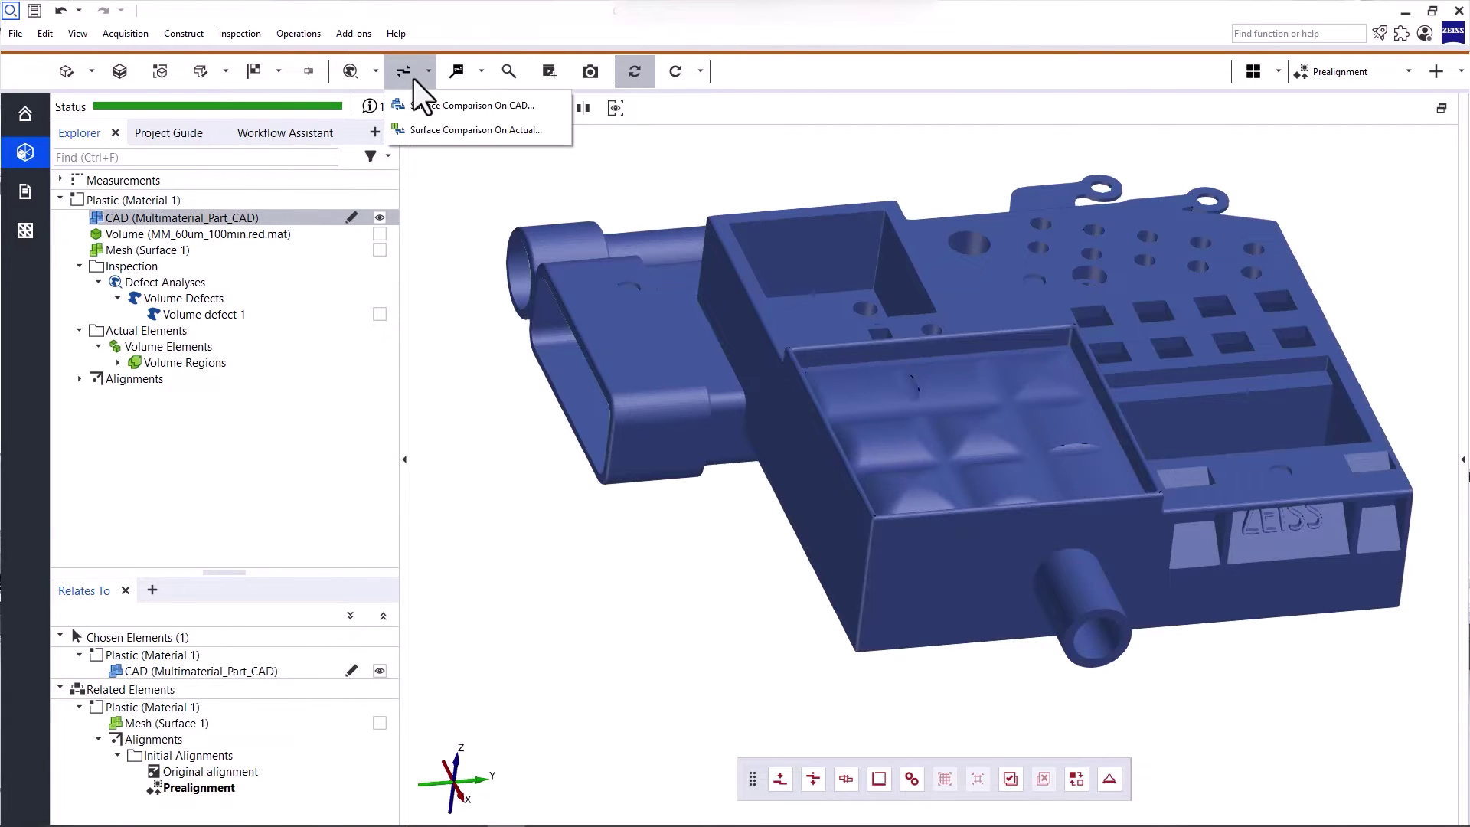
click(474, 112)
click(679, 262)
click(553, 332)
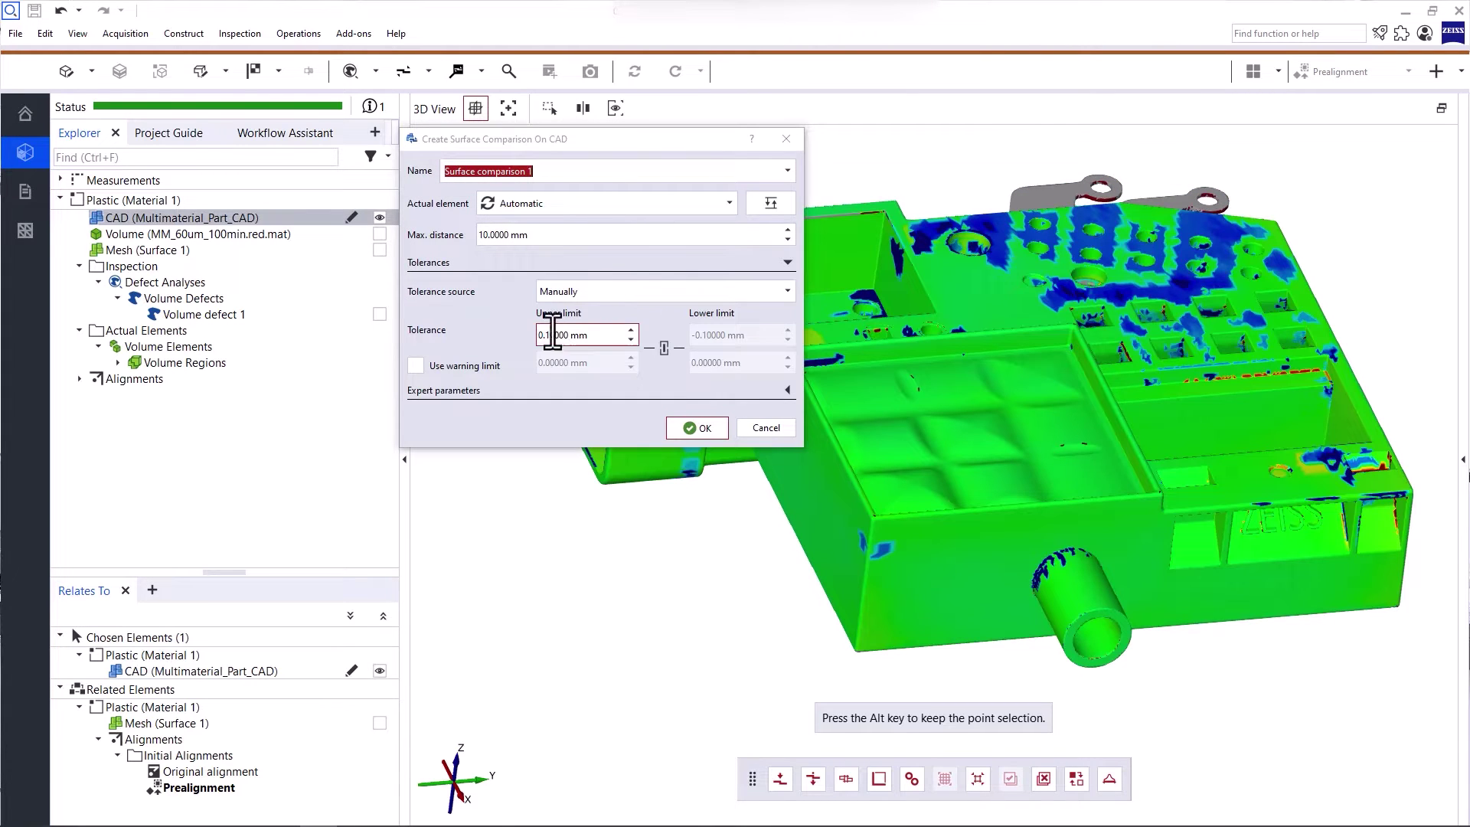
text(0.5)
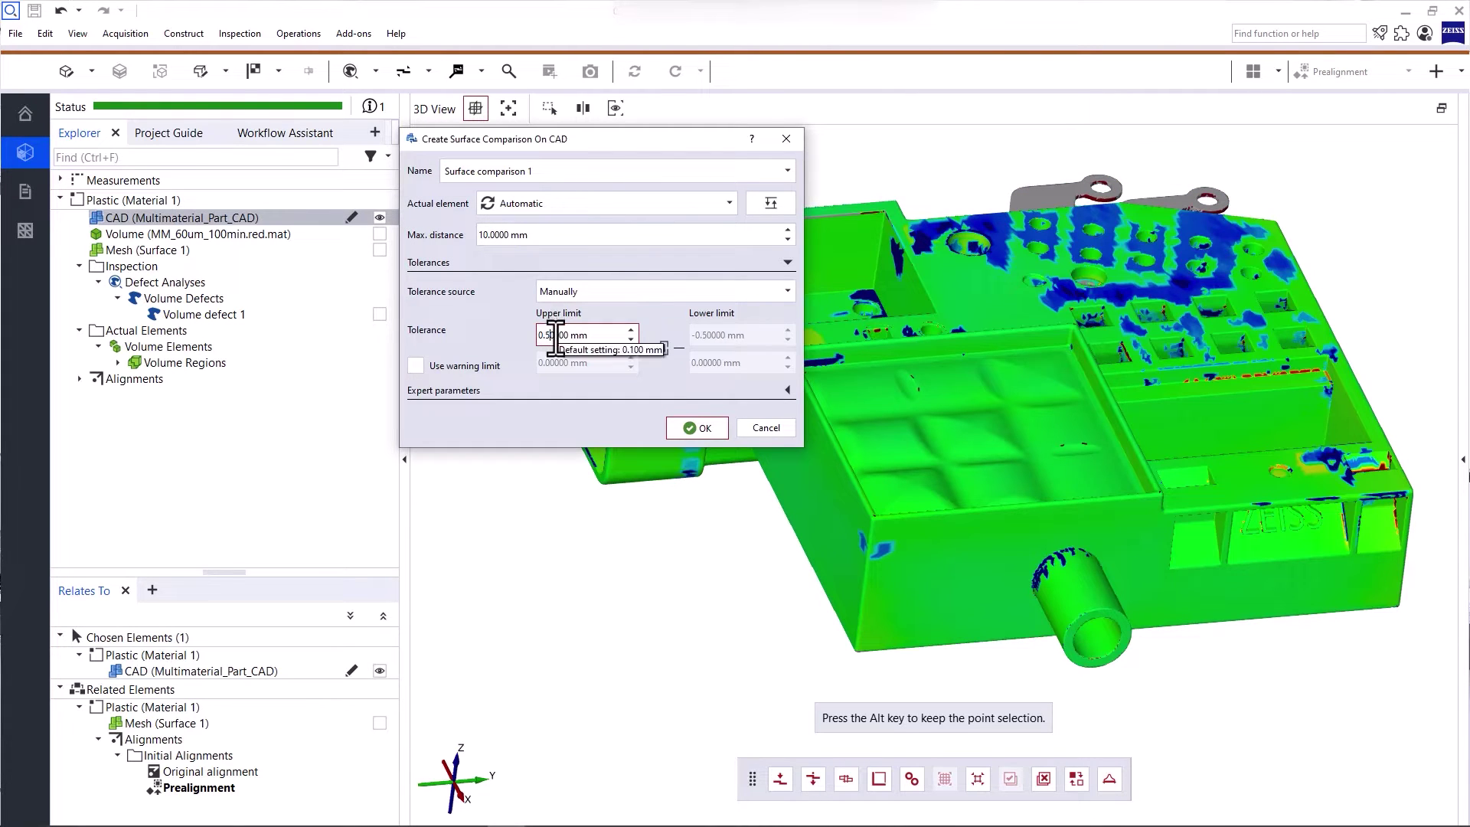
click(710, 426)
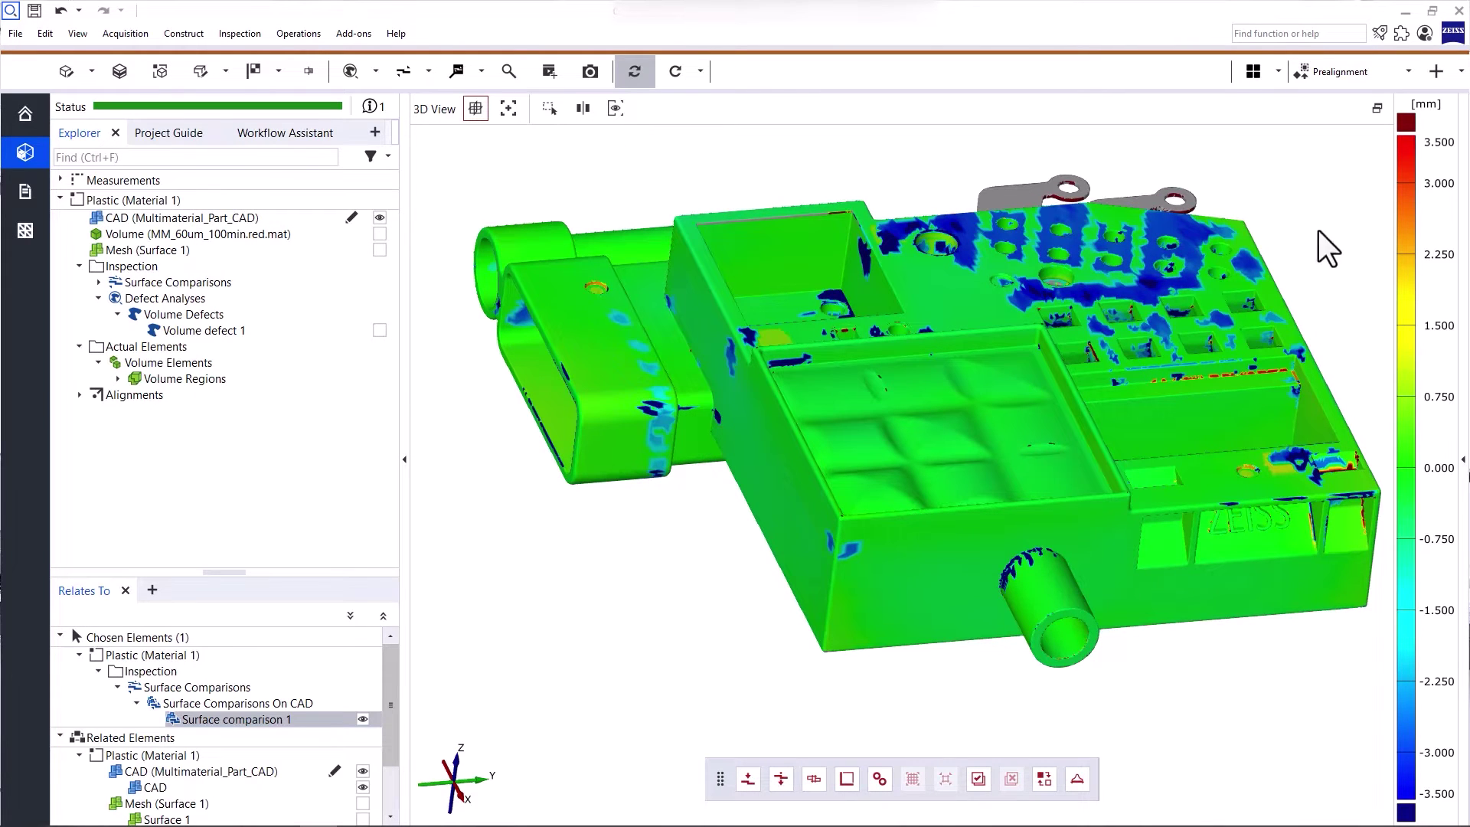
Set the colour scale top to 3 mm and restore the layout with section views.
double_click(1429, 142)
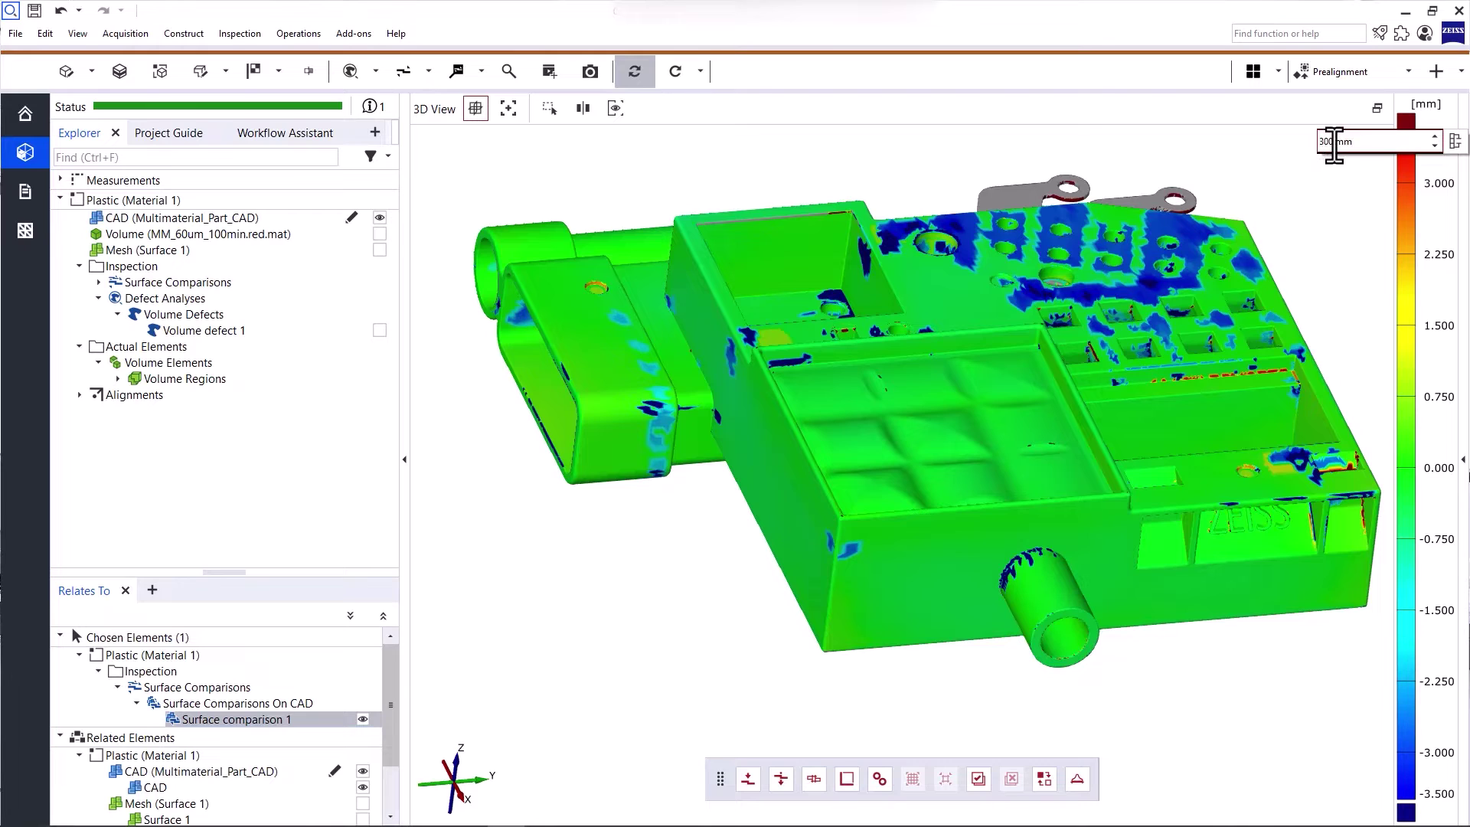
click(1454, 142)
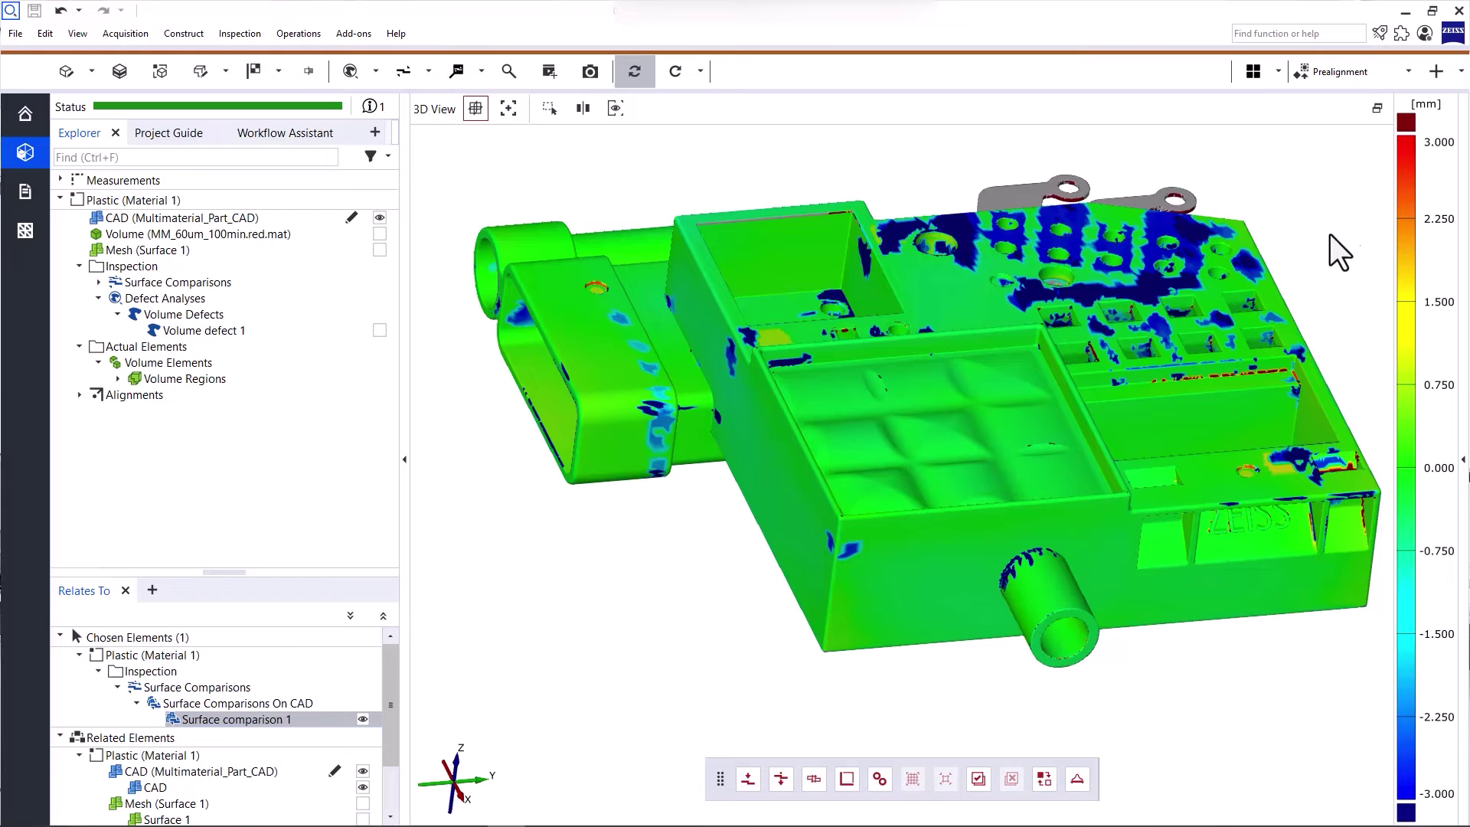
scroll(1234, 377, up, 3)
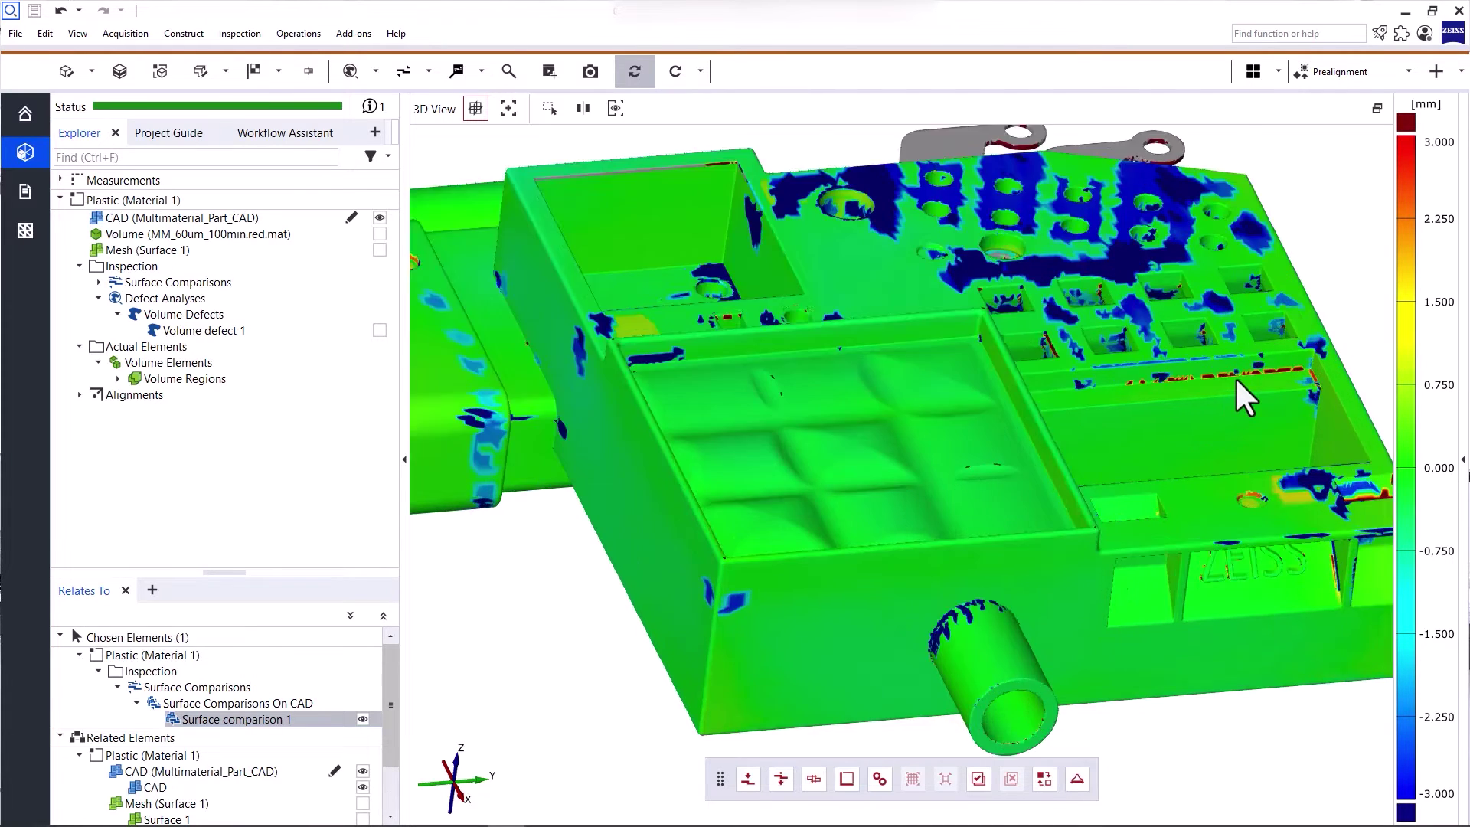
scroll(1235, 377, up, 3)
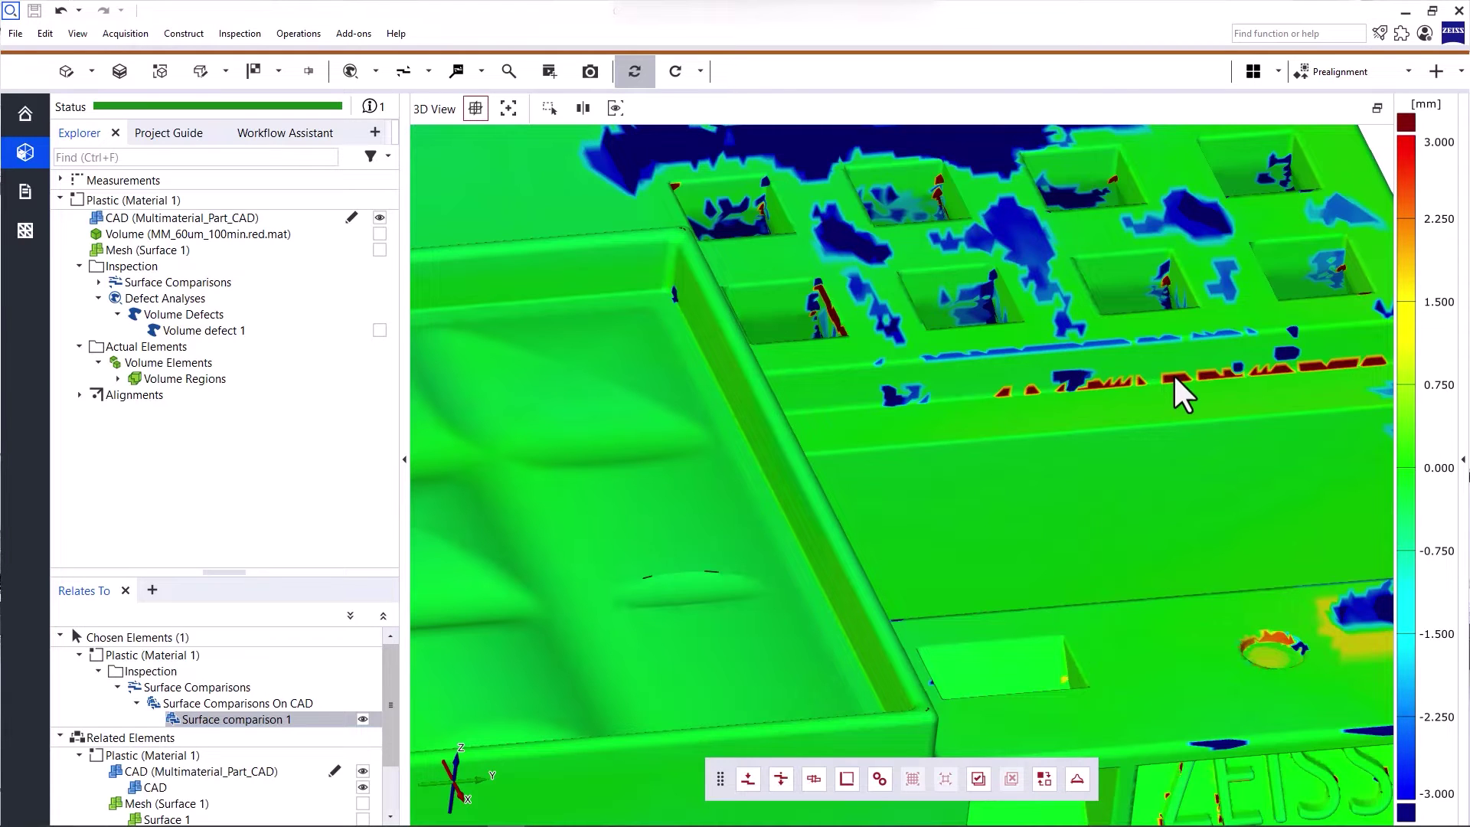
drag(1051, 214, 1034, 233)
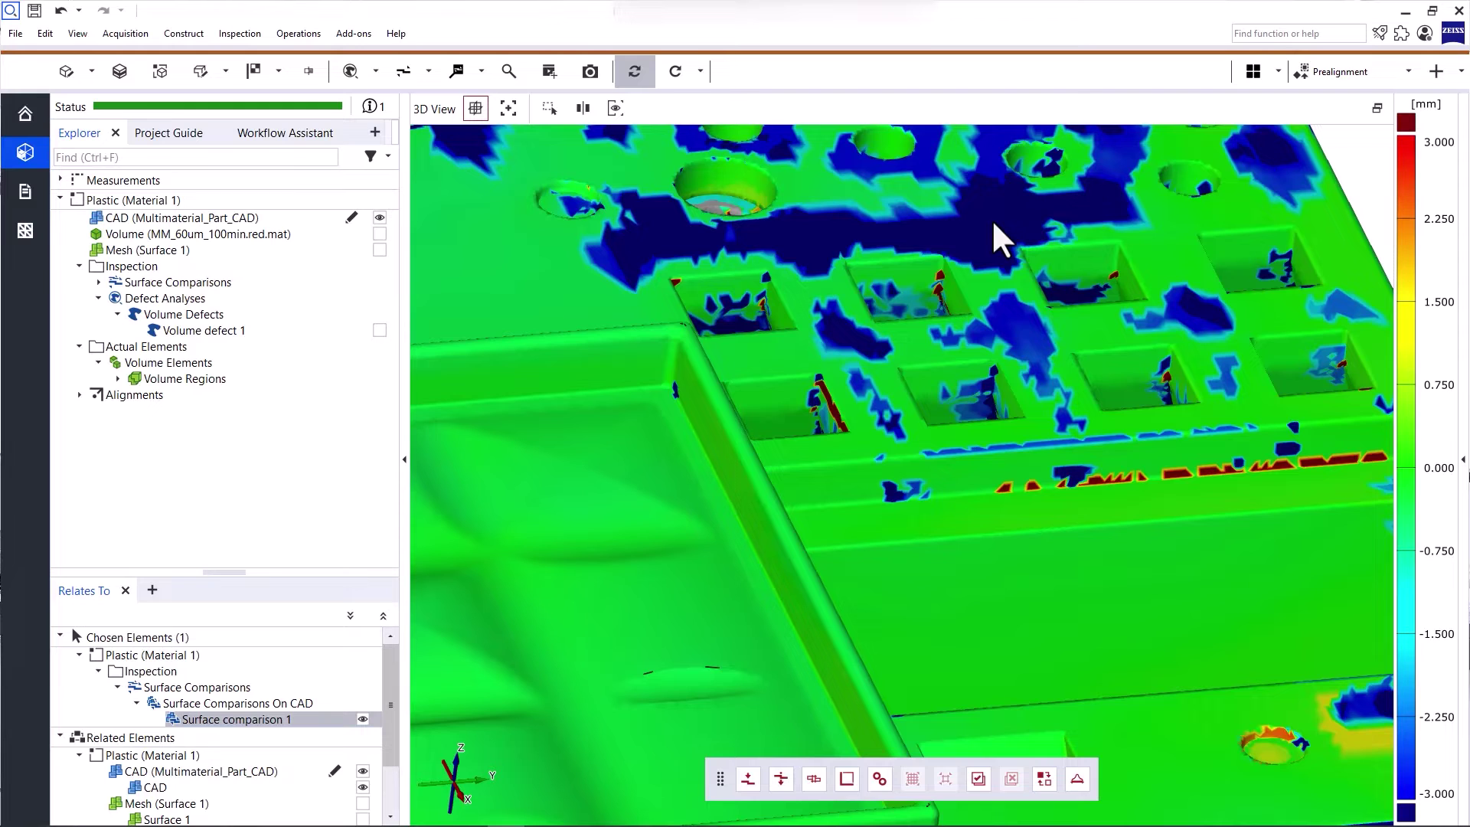
scroll(992, 244, down, 5)
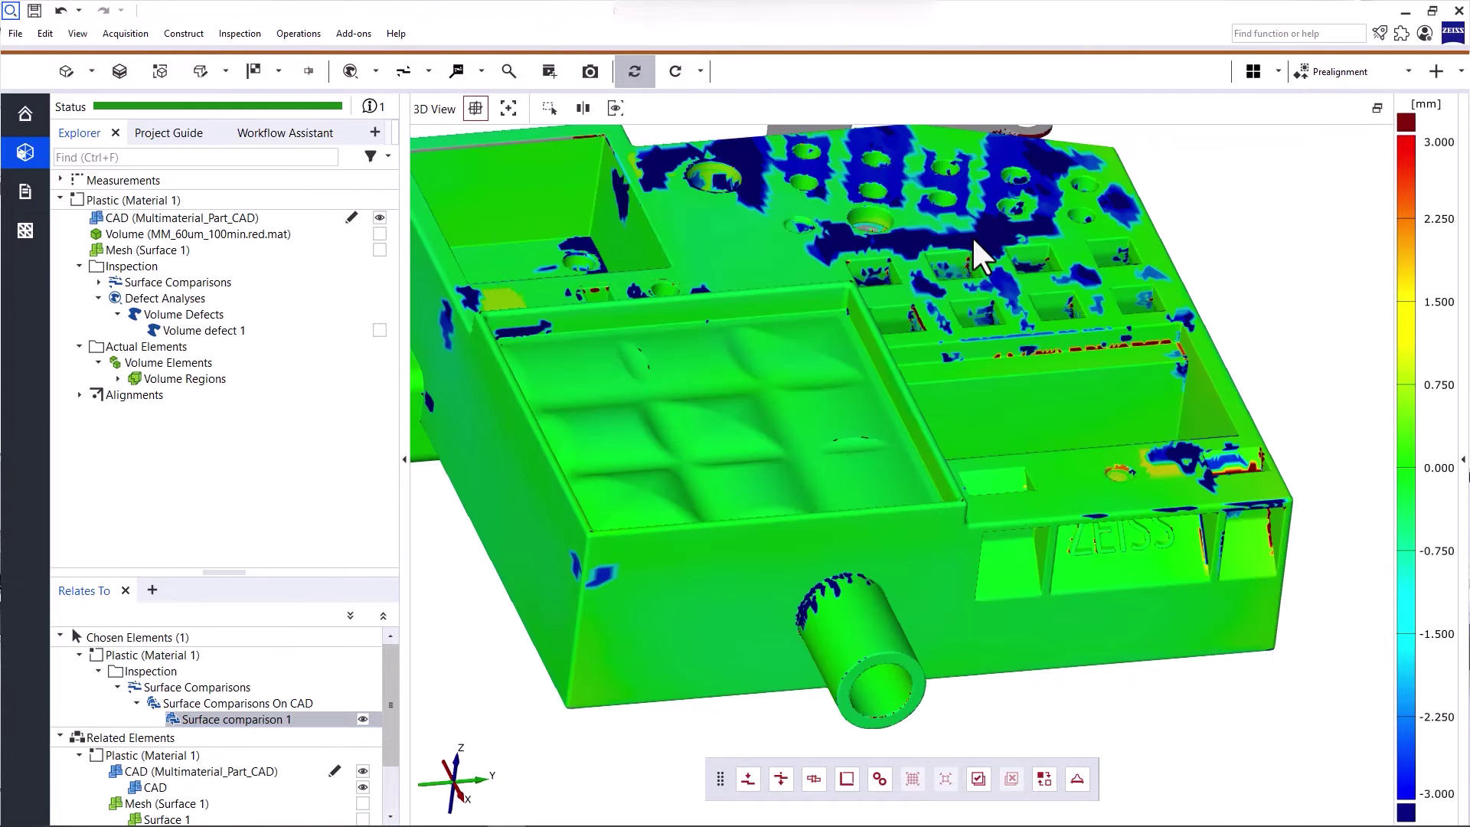
click(1376, 109)
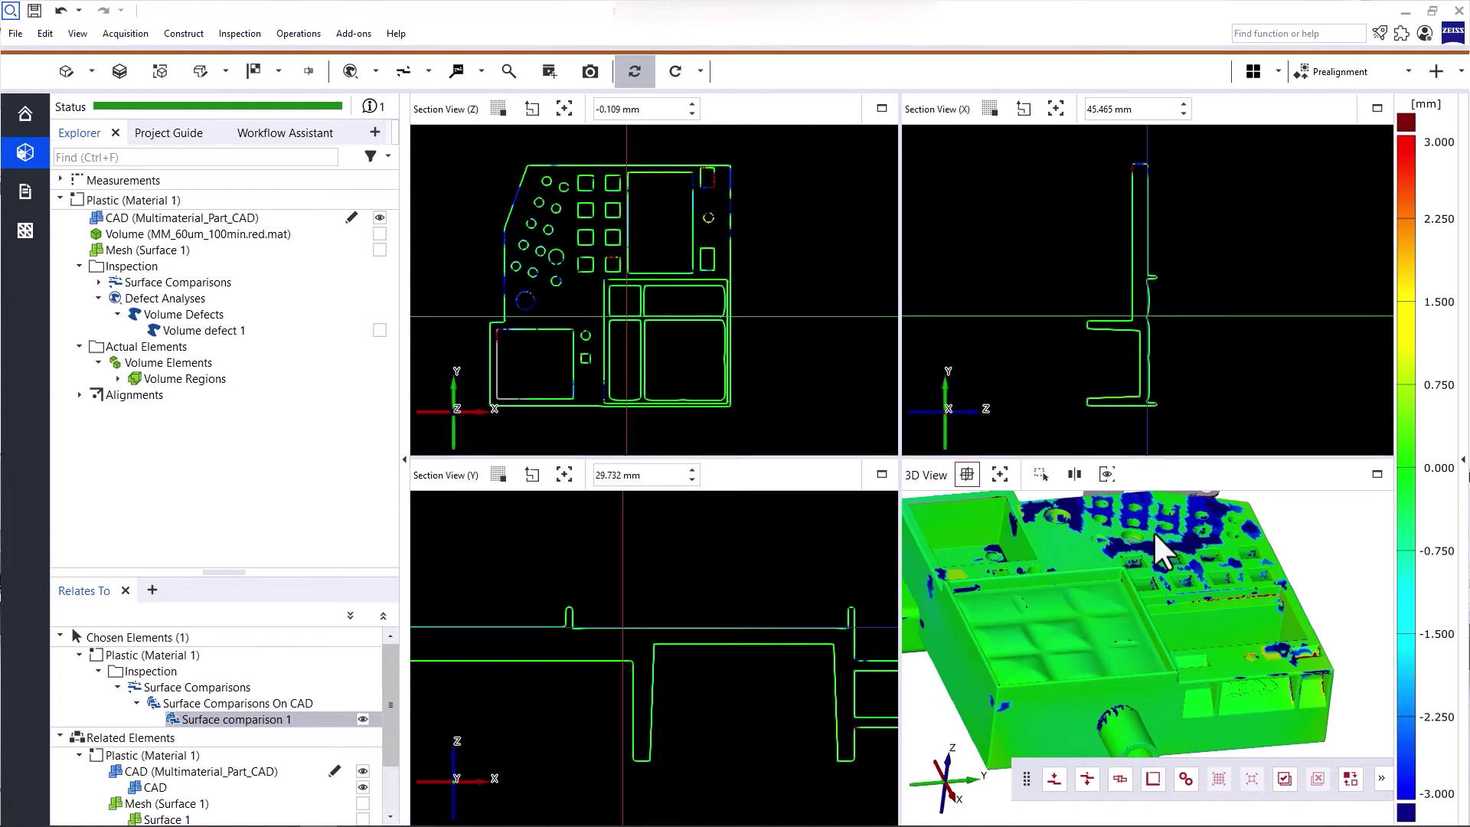
scroll(1161, 599, down, 3)
Show the Volume grey values in the sections, with Mesh (Surface 1) toggled on and back off.
drag(1161, 598, 1190, 617)
scroll(734, 631, down, 2)
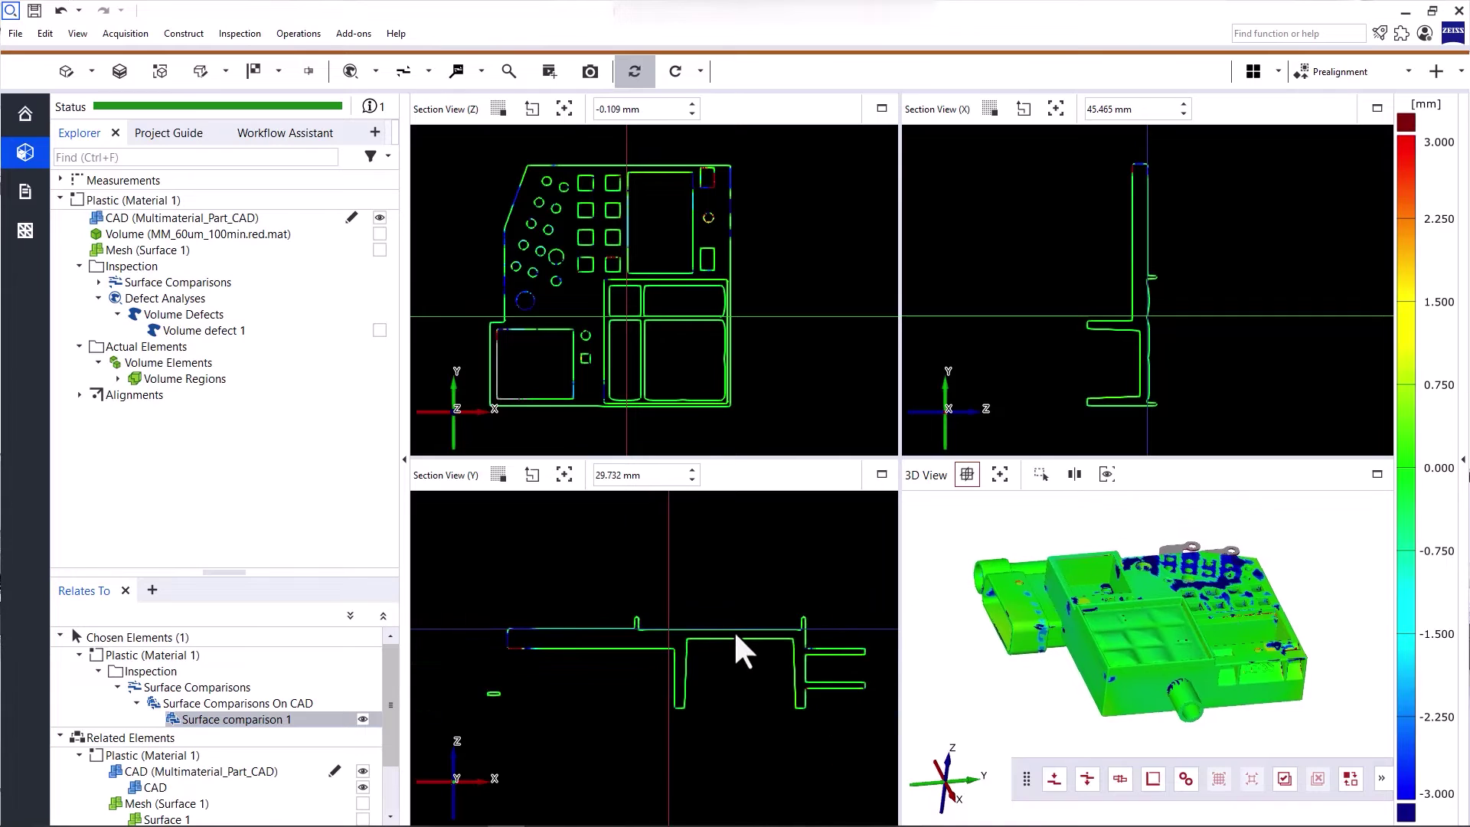
scroll(735, 630, down, 2)
scroll(731, 629, up, 2)
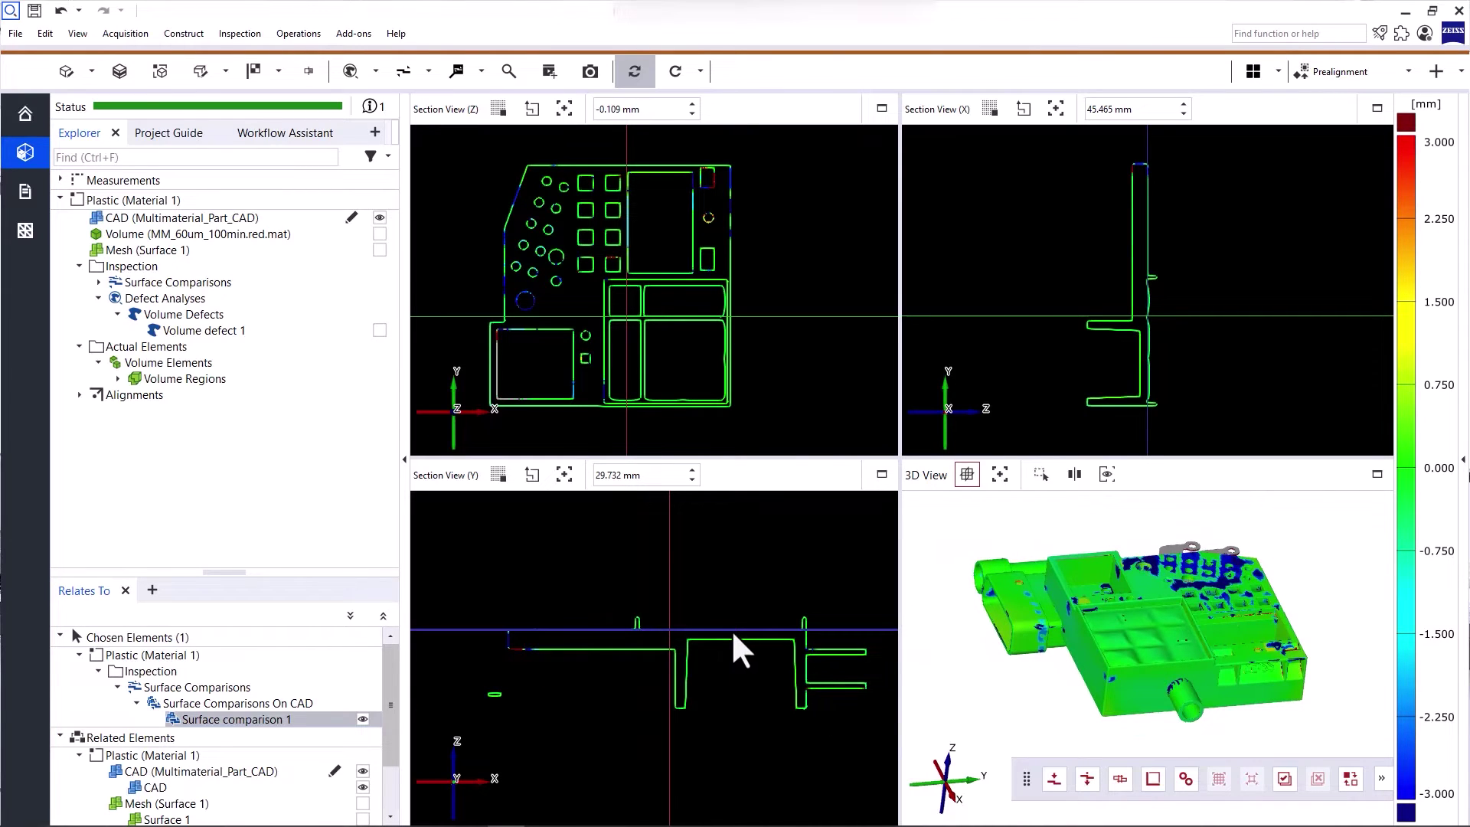
click(380, 232)
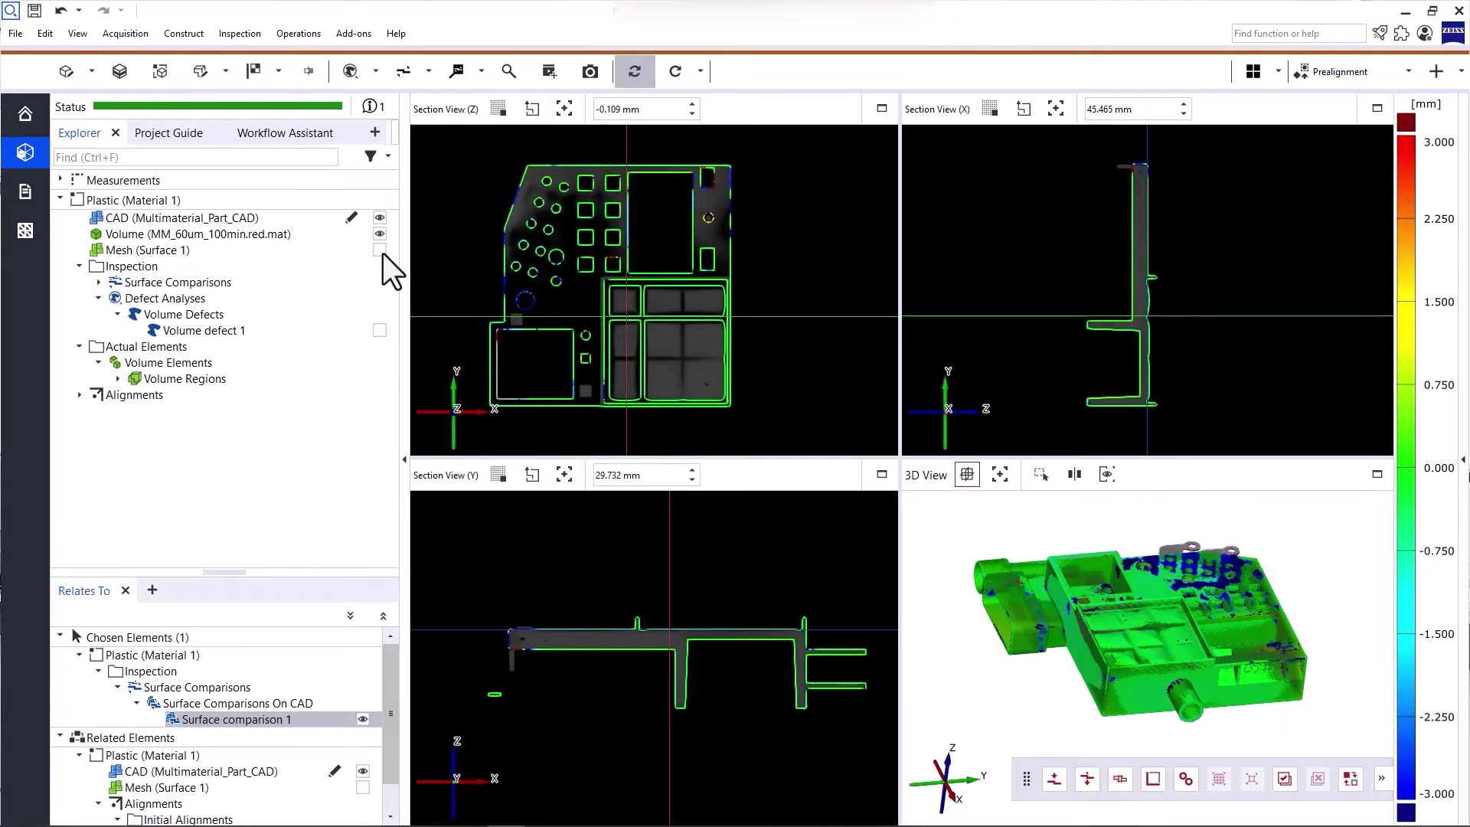
click(379, 248)
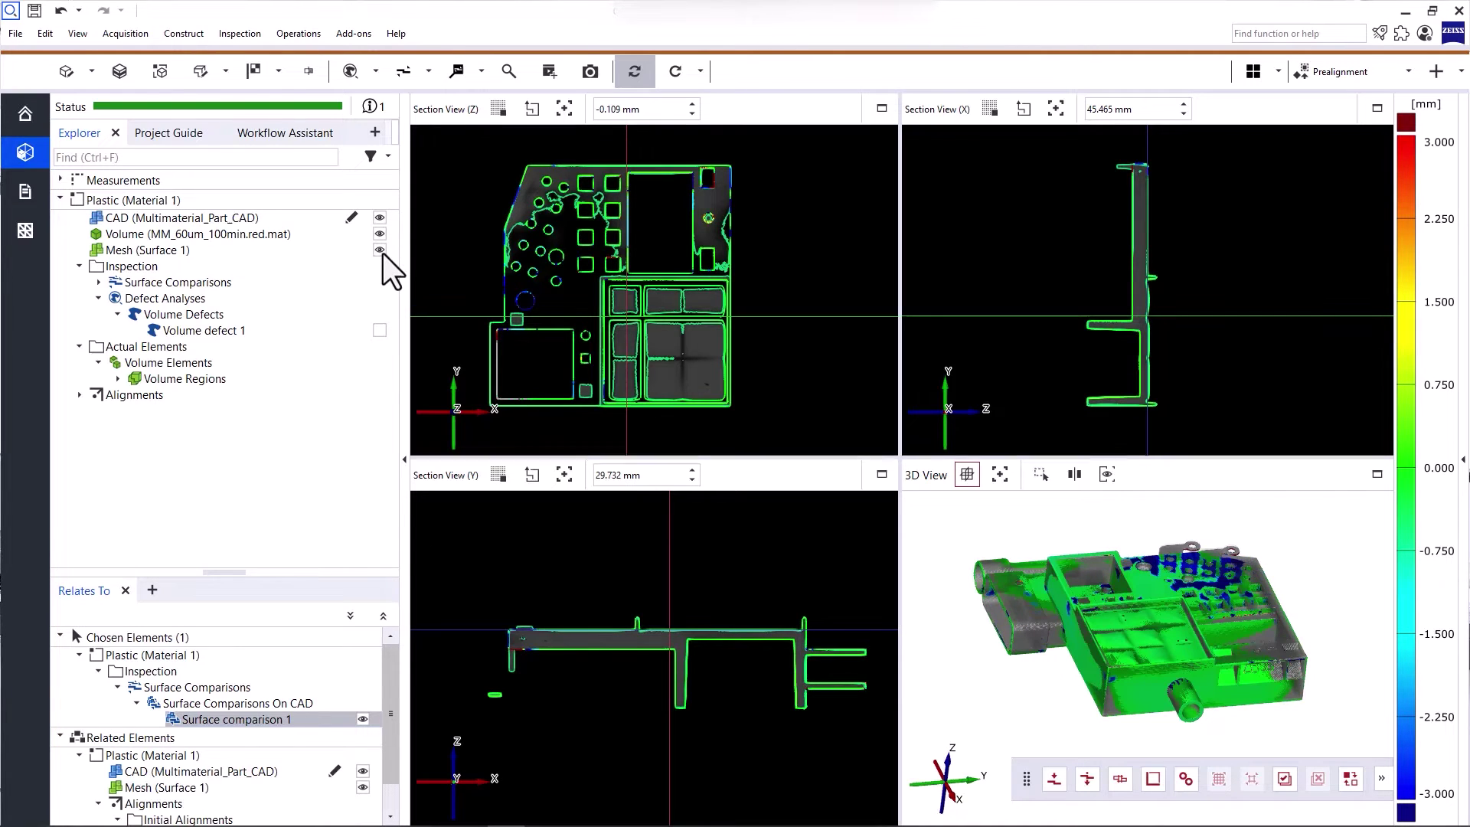
click(383, 254)
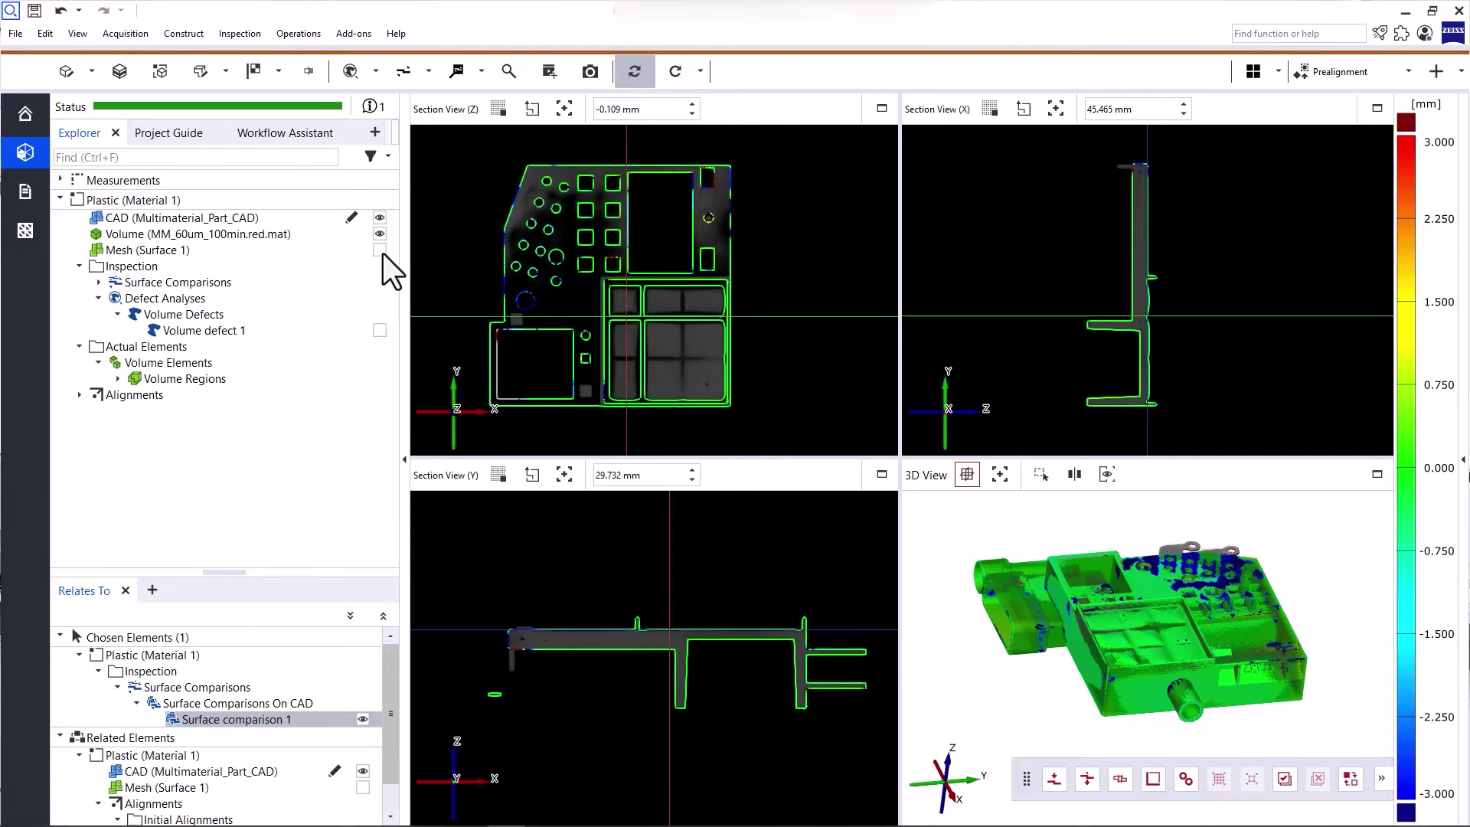
click(456, 73)
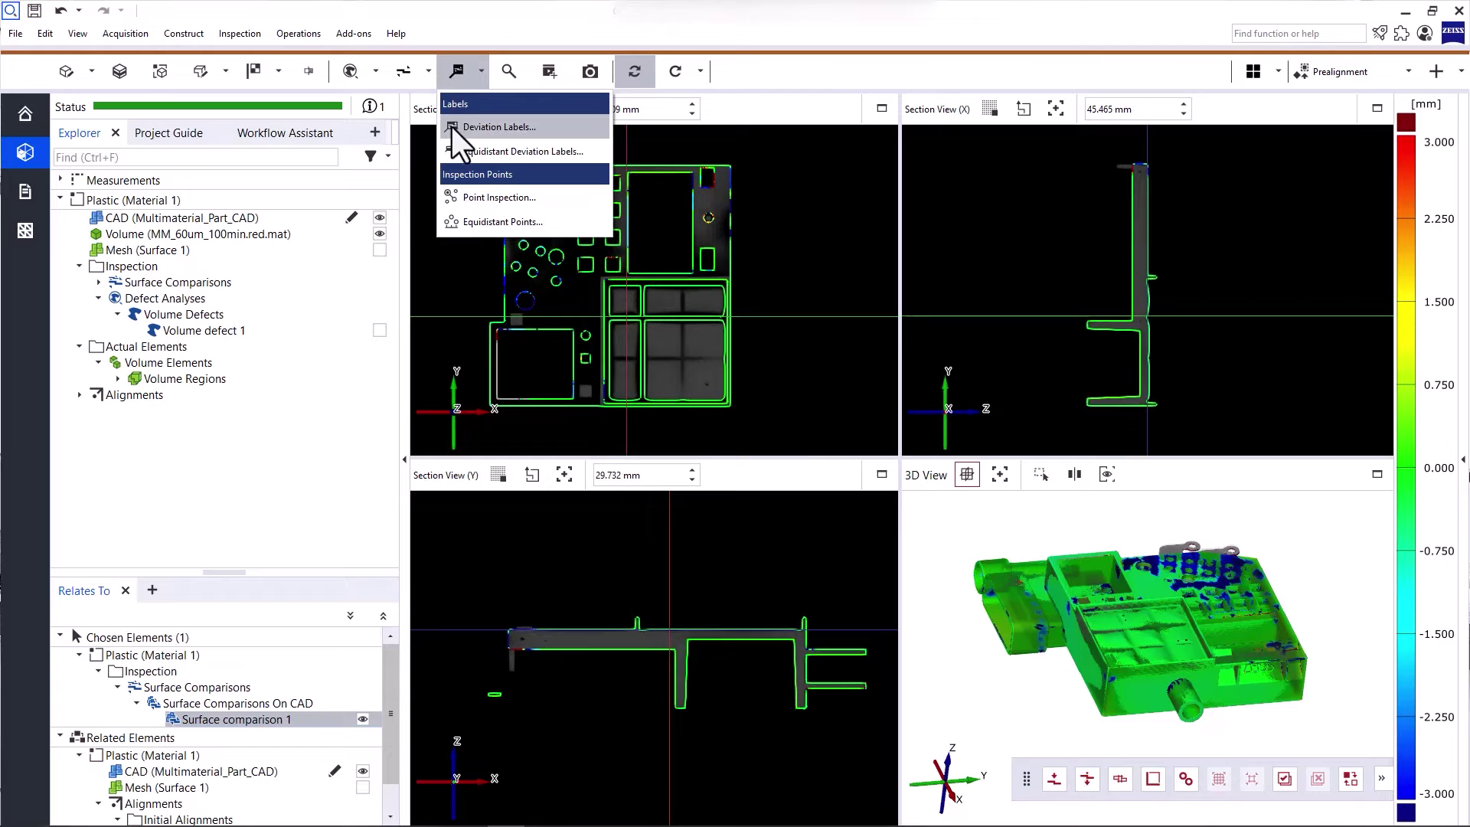
Place deviation labels on the part's top, including the +3.306 mm high-deviation spot.
click(516, 134)
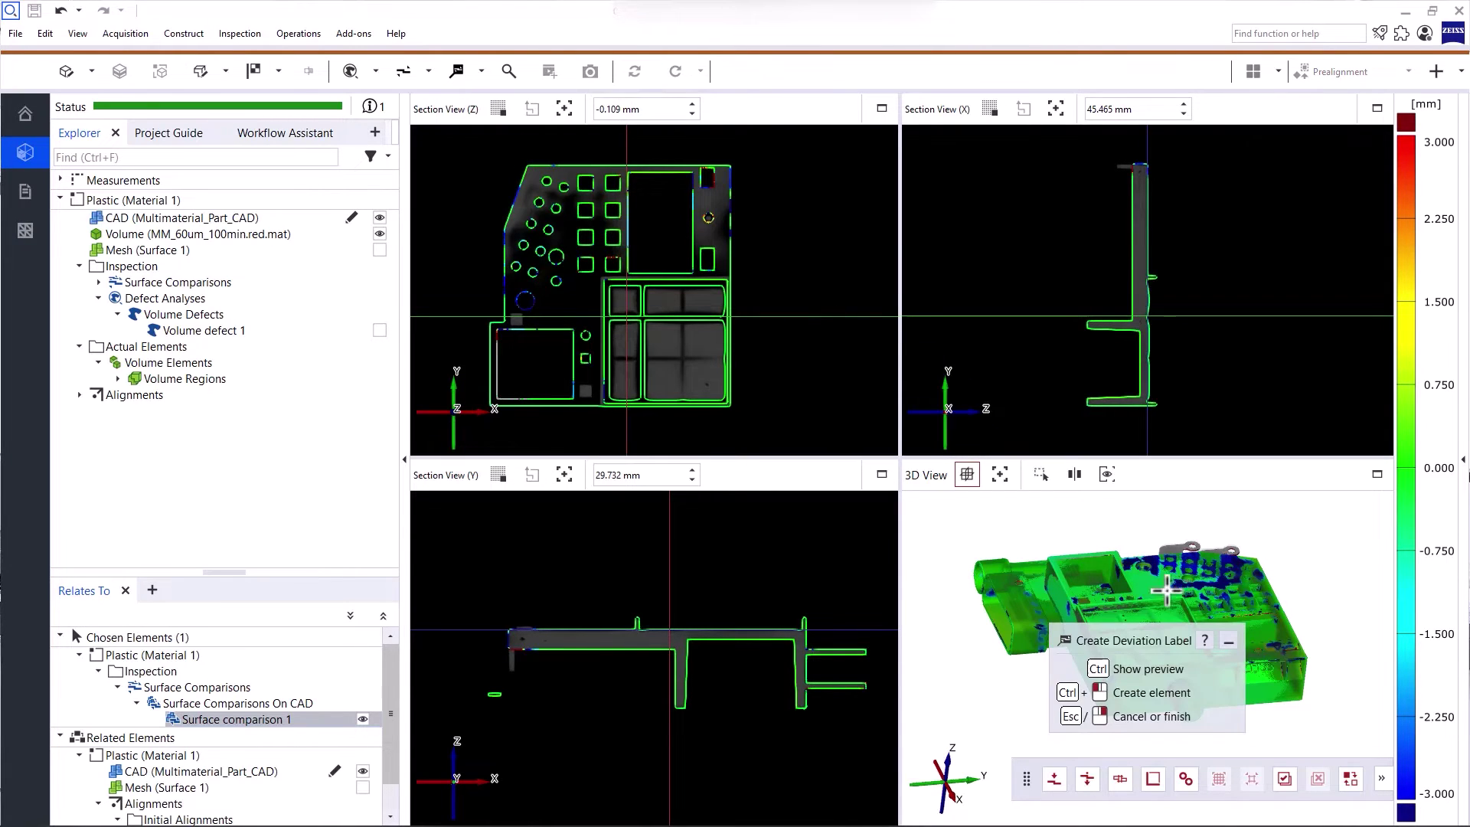
scroll(1146, 586, up, 2)
scroll(1146, 587, up, 2)
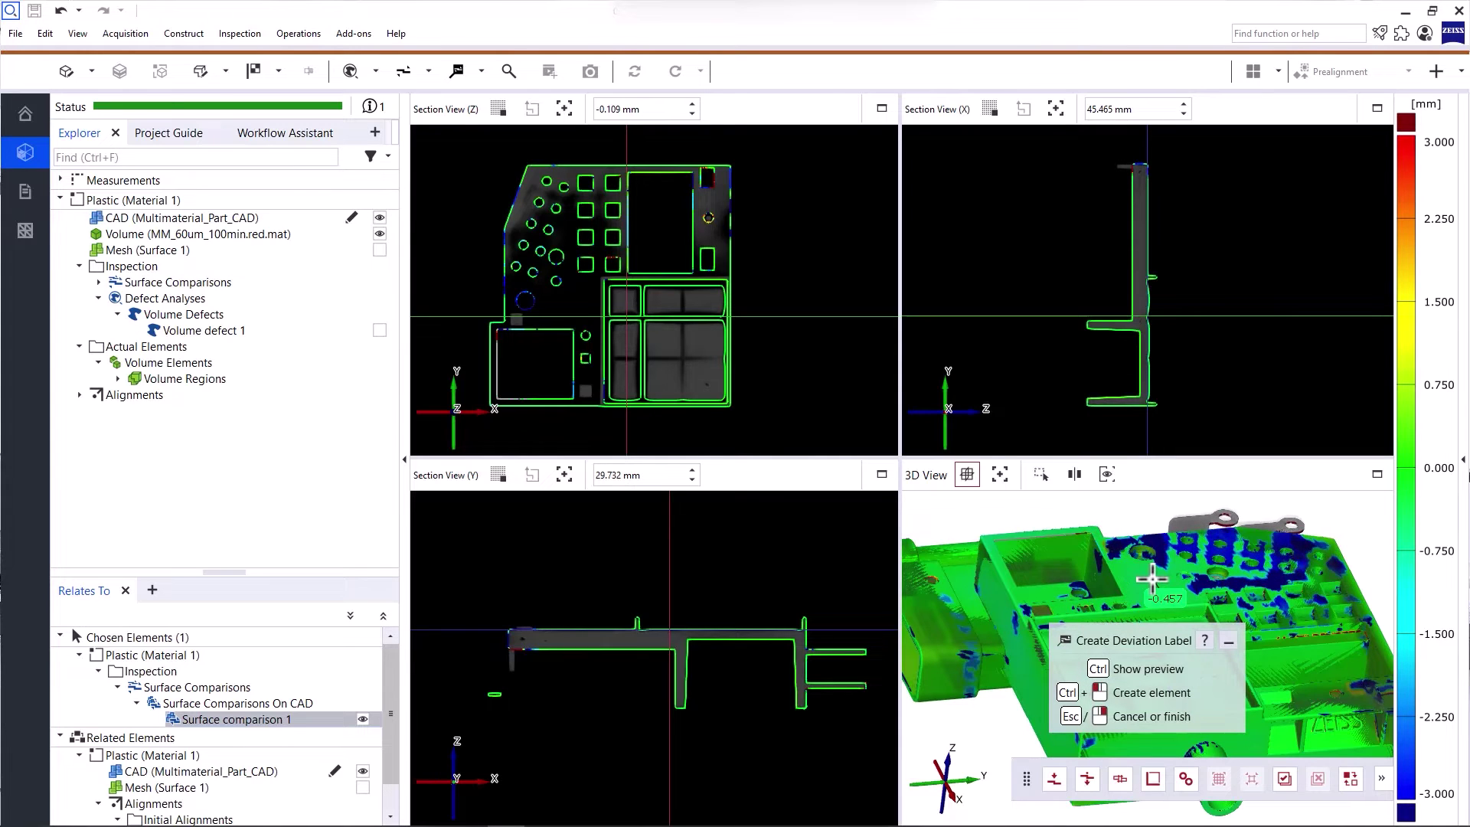
ctrl+click(1183, 549)
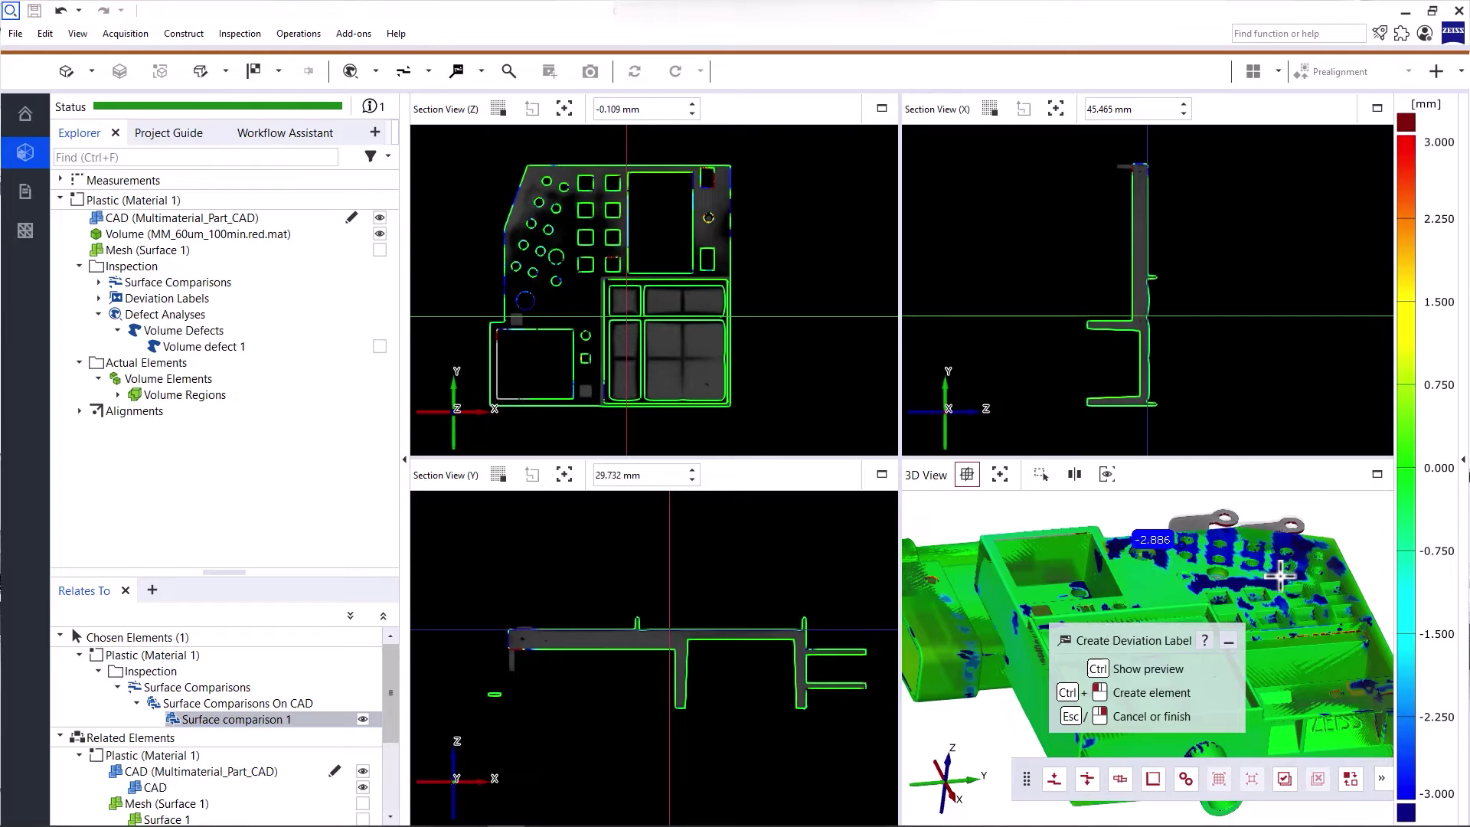
ctrl+click(1320, 569)
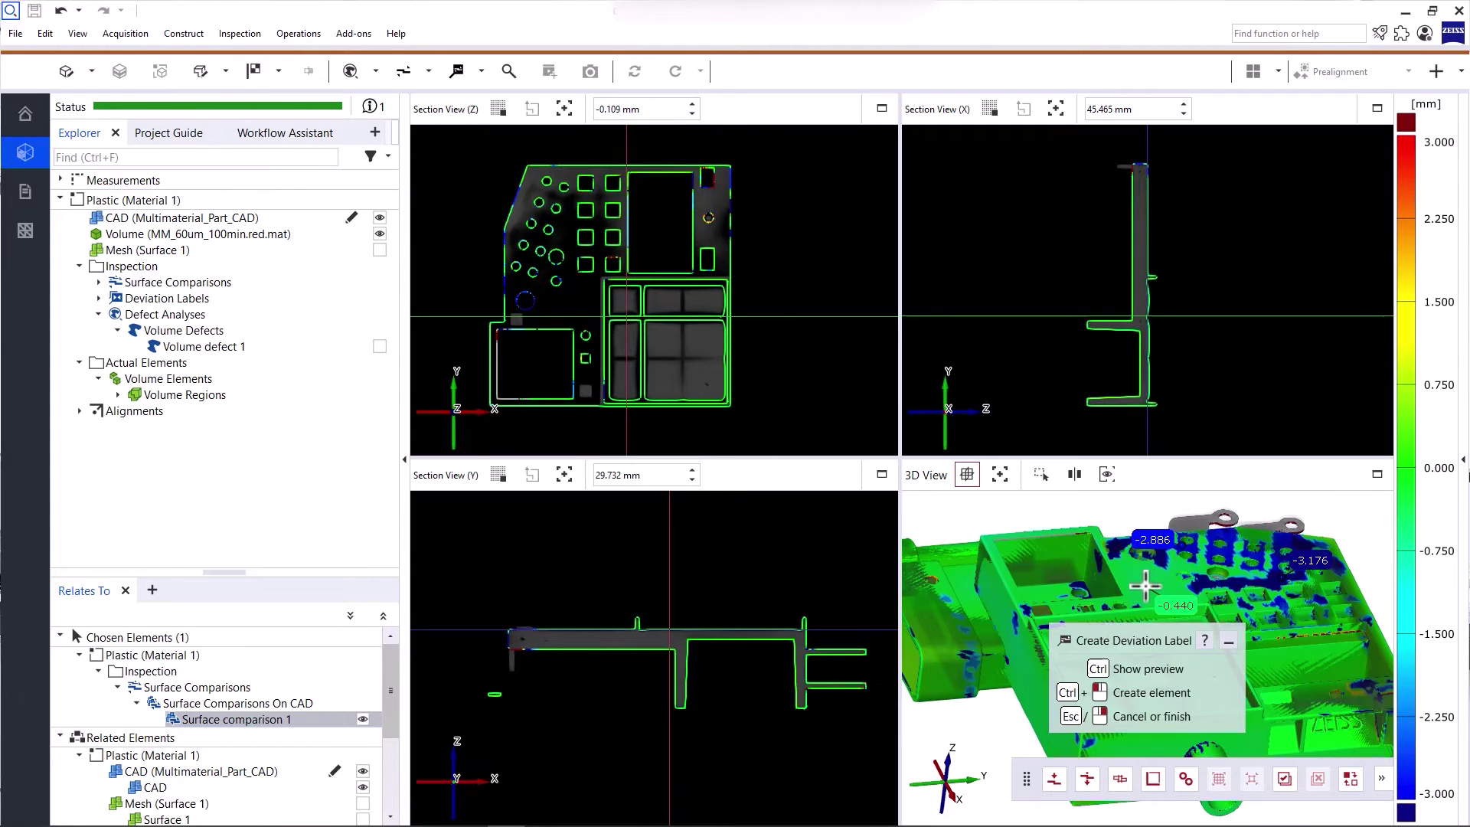
scroll(606, 259, up, 1)
scroll(605, 259, up, 1)
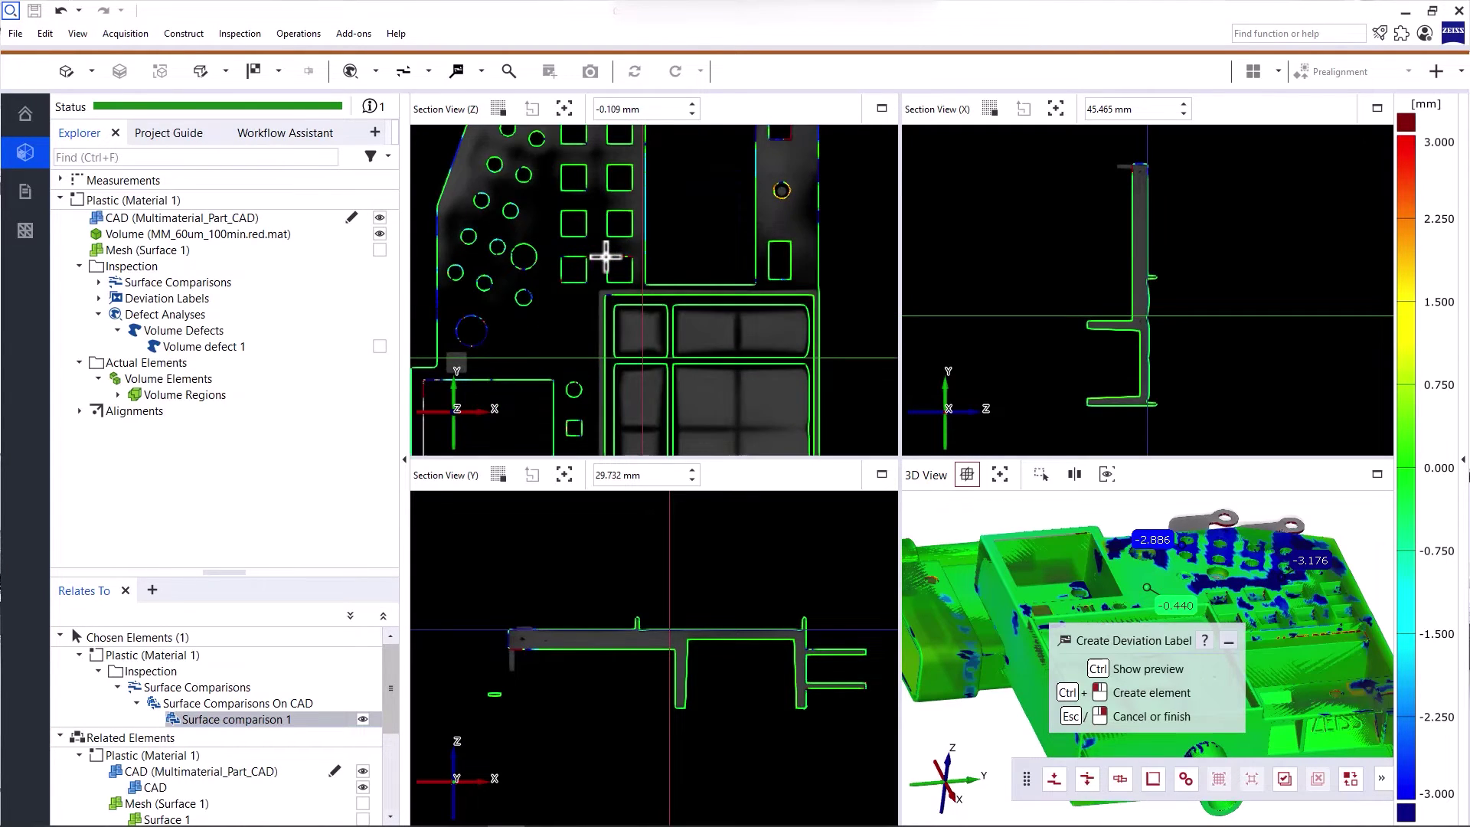
scroll(608, 258, up, 1)
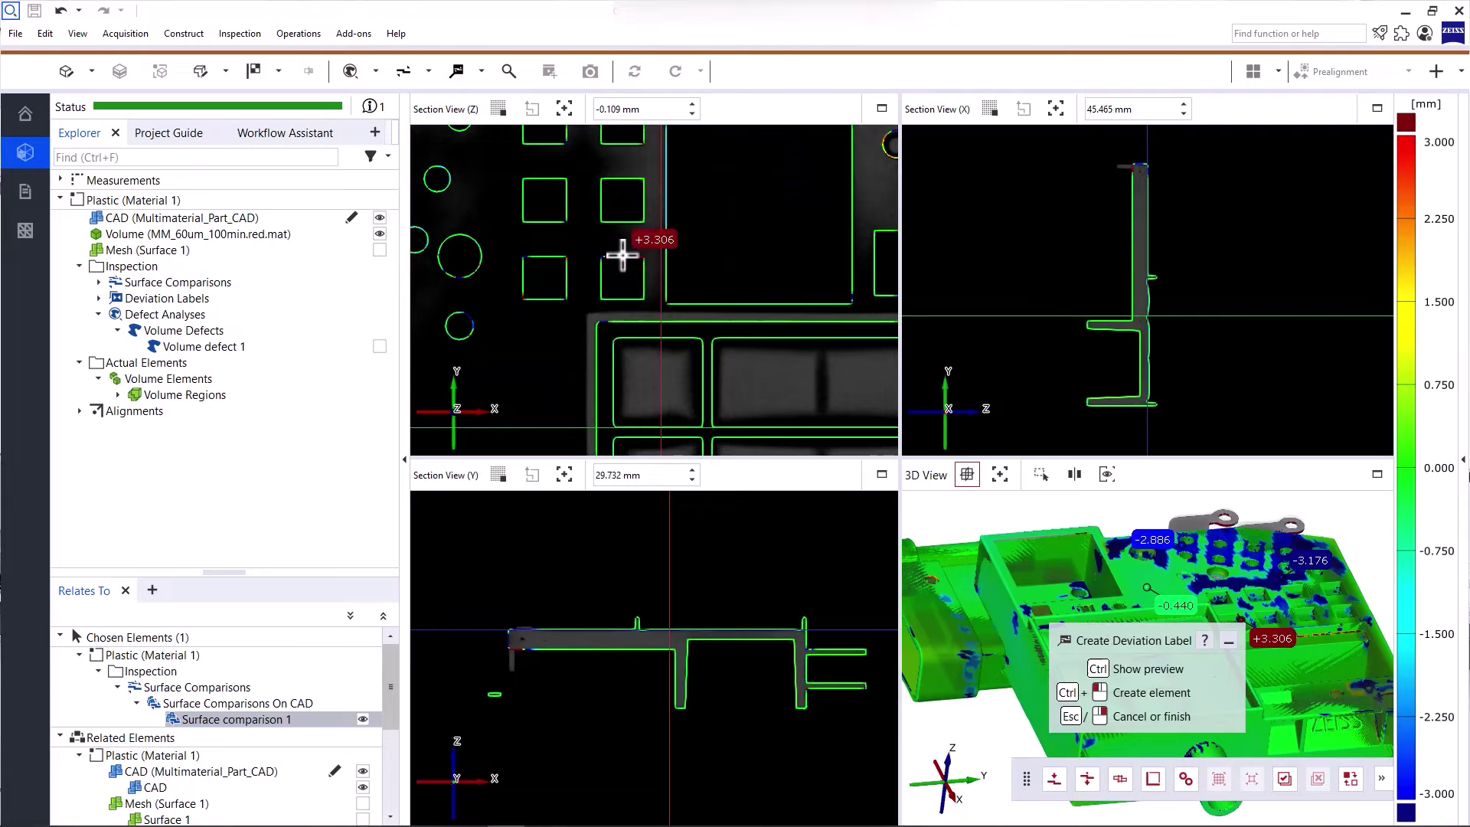
scroll(690, 253, down, 1)
scroll(718, 261, down, 1)
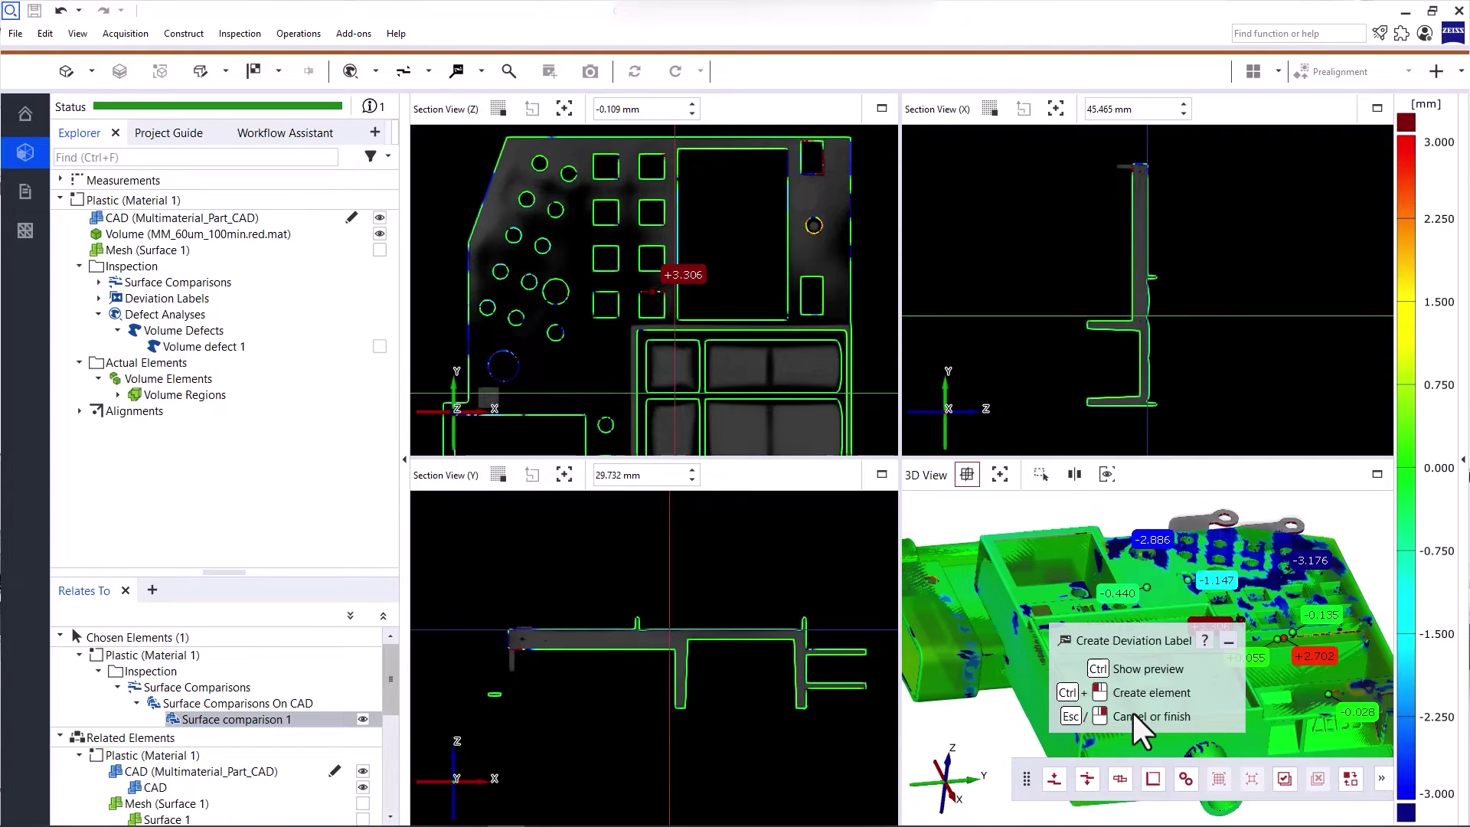
ctrl+click(1105, 521)
key(Escape)
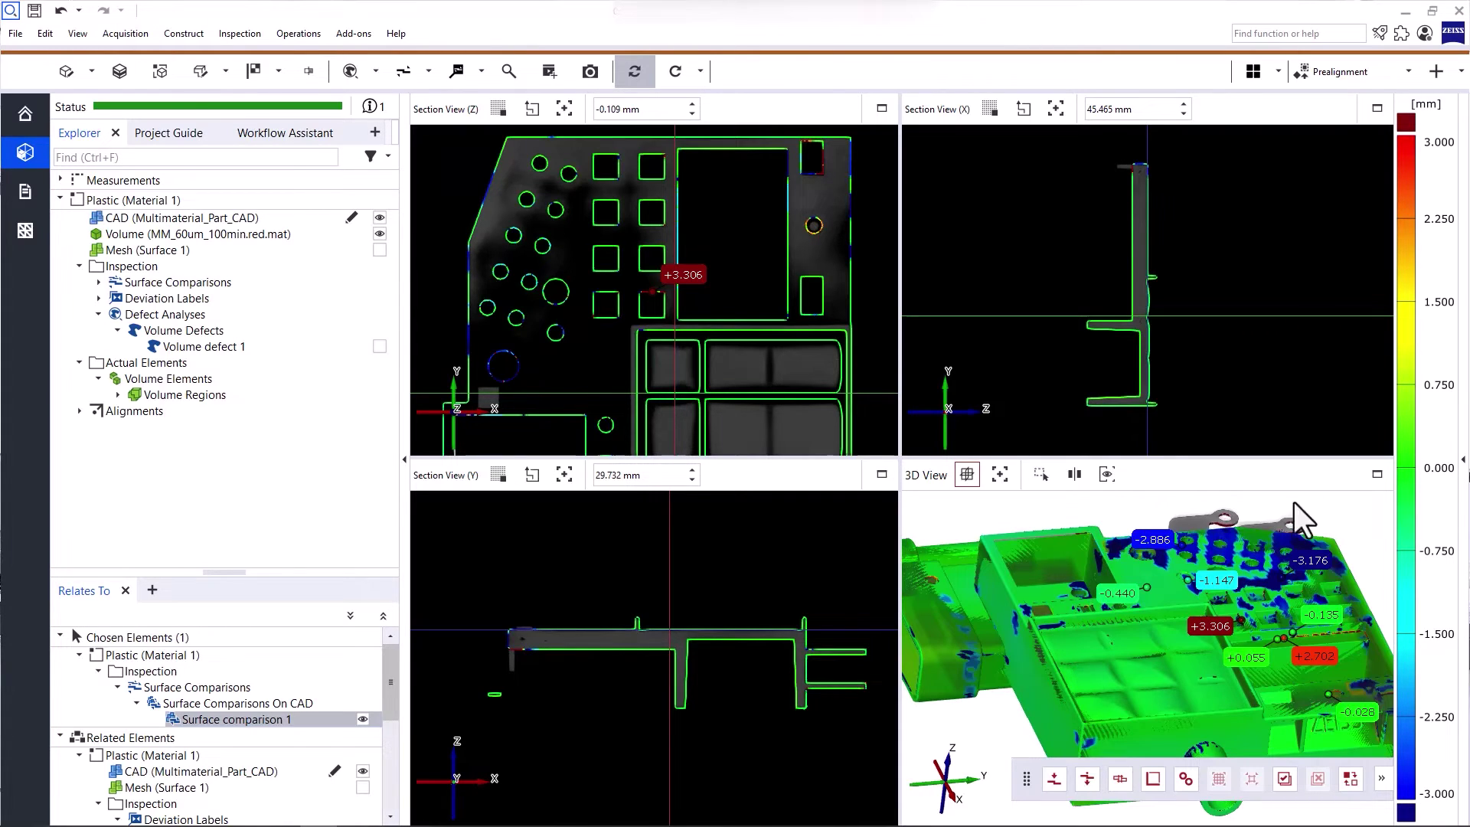
Switch the colour legend to Tolerance Legend and rotate the part to view it.
right_click(1408, 436)
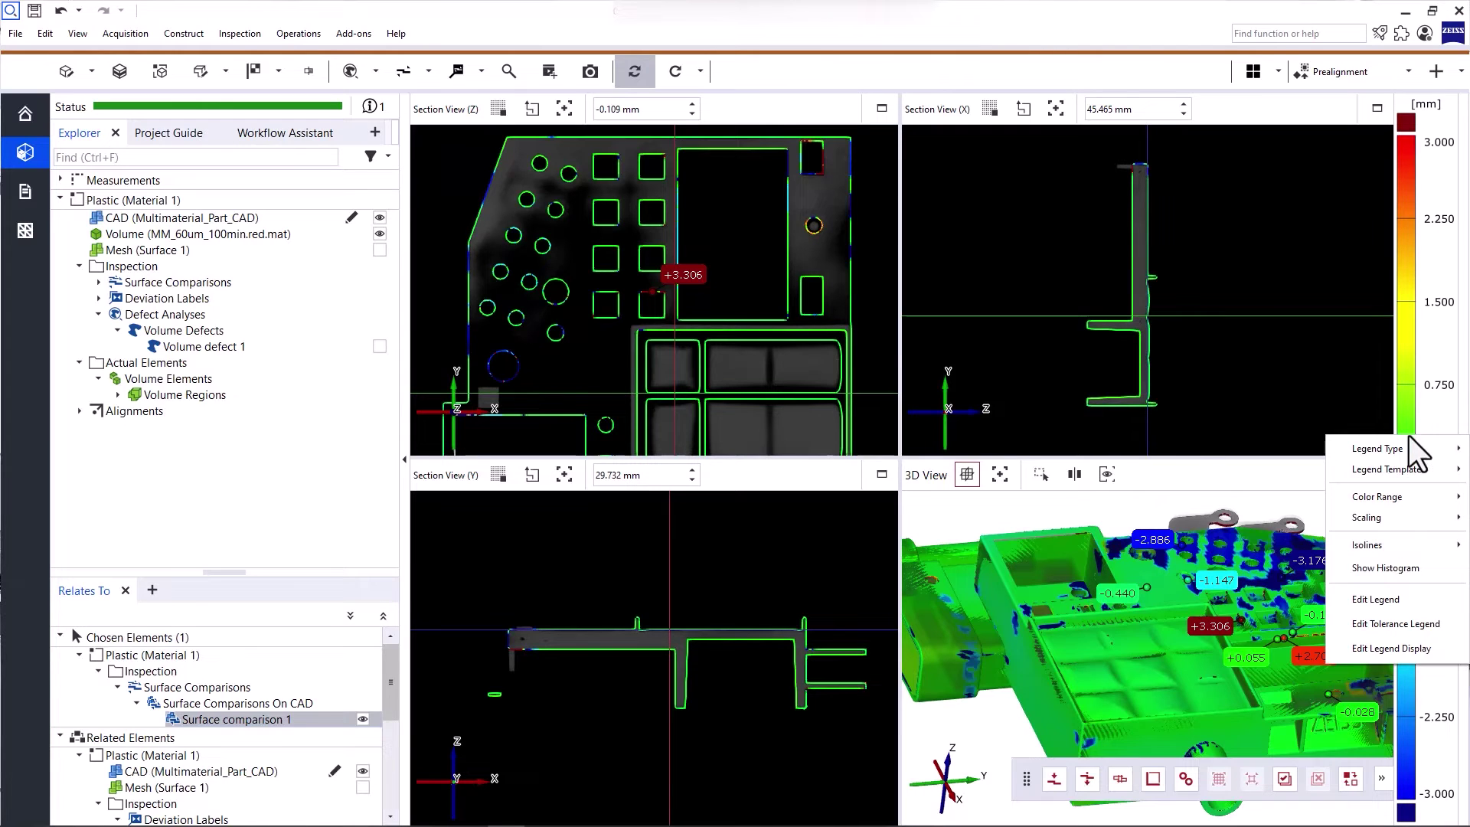
mouse_move(1392, 448)
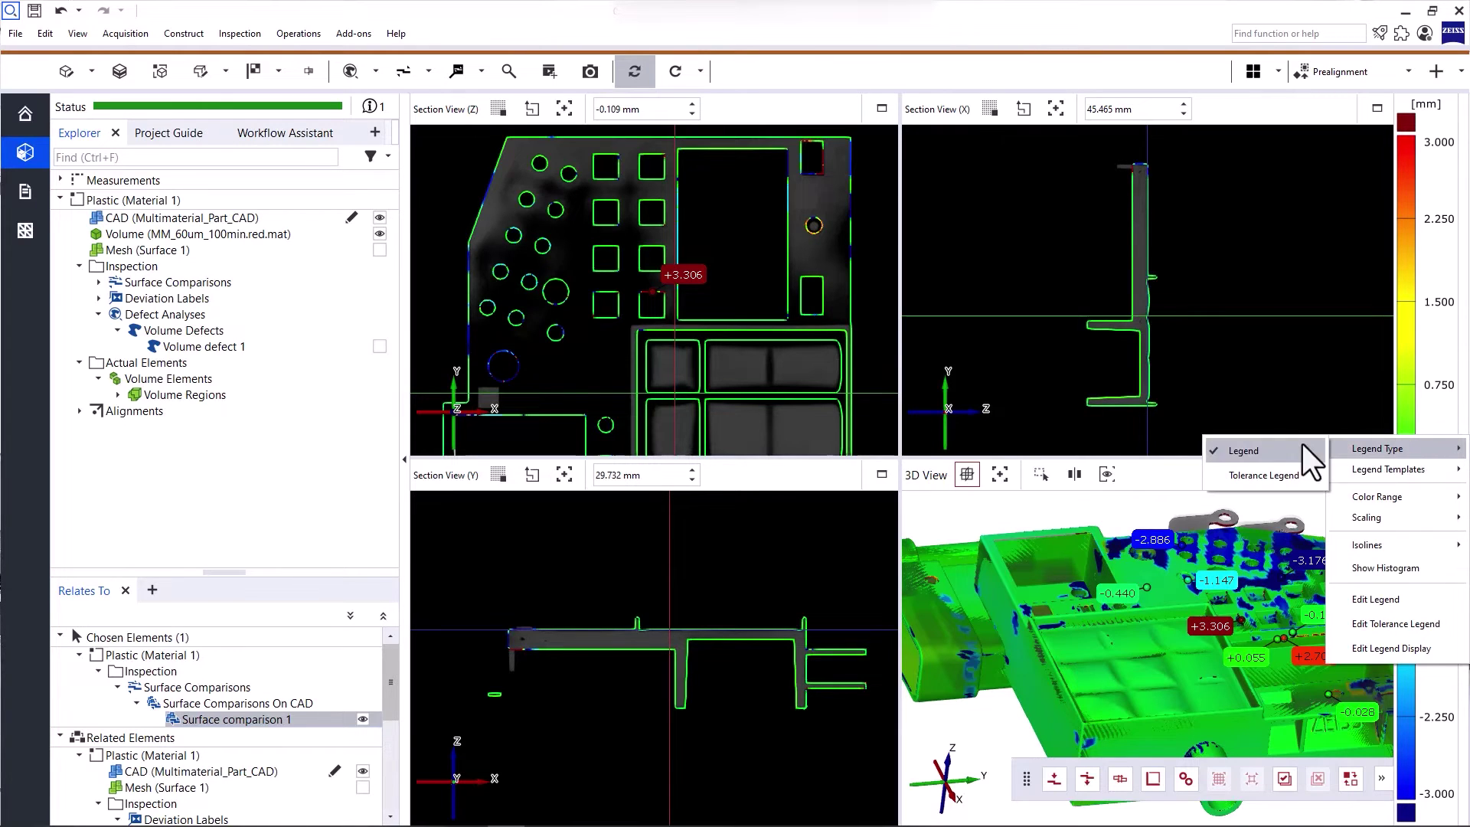
click(1304, 480)
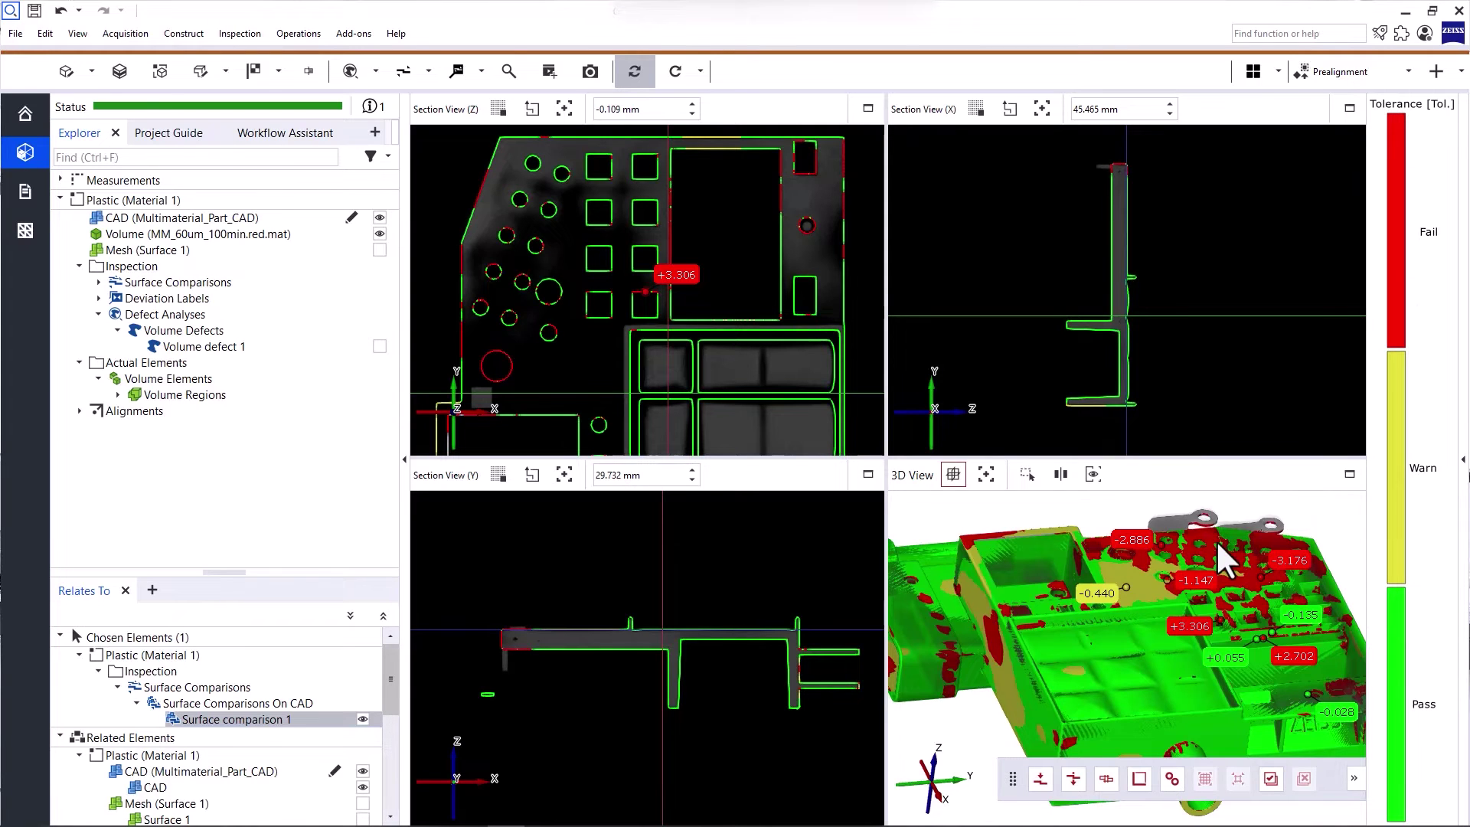
drag(1217, 539, 1178, 588)
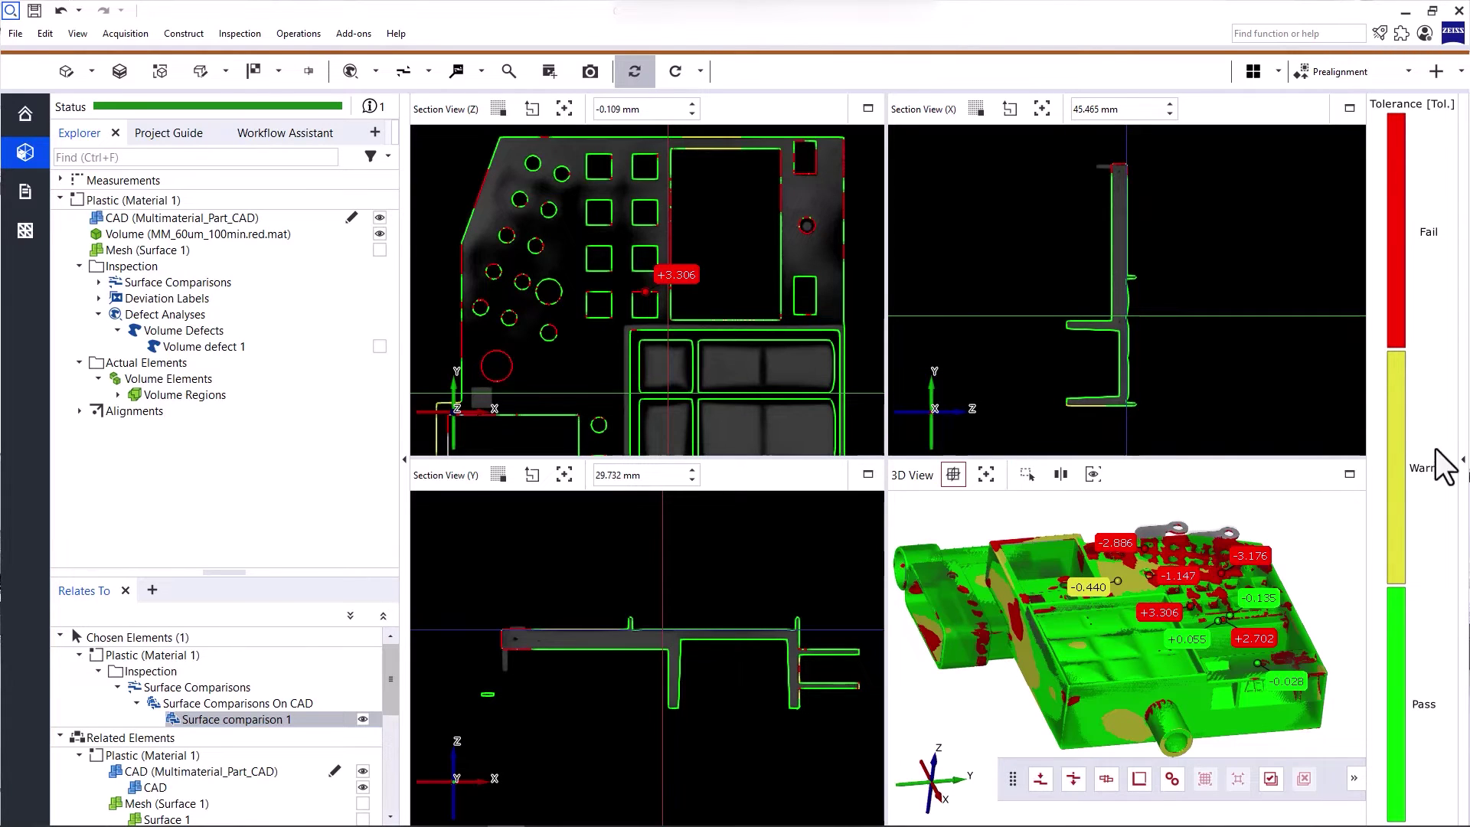
In the surface comparison's Properties, widen the upper tolerance limit from 0.5 to 0.7 mm.
click(1461, 471)
click(1058, 199)
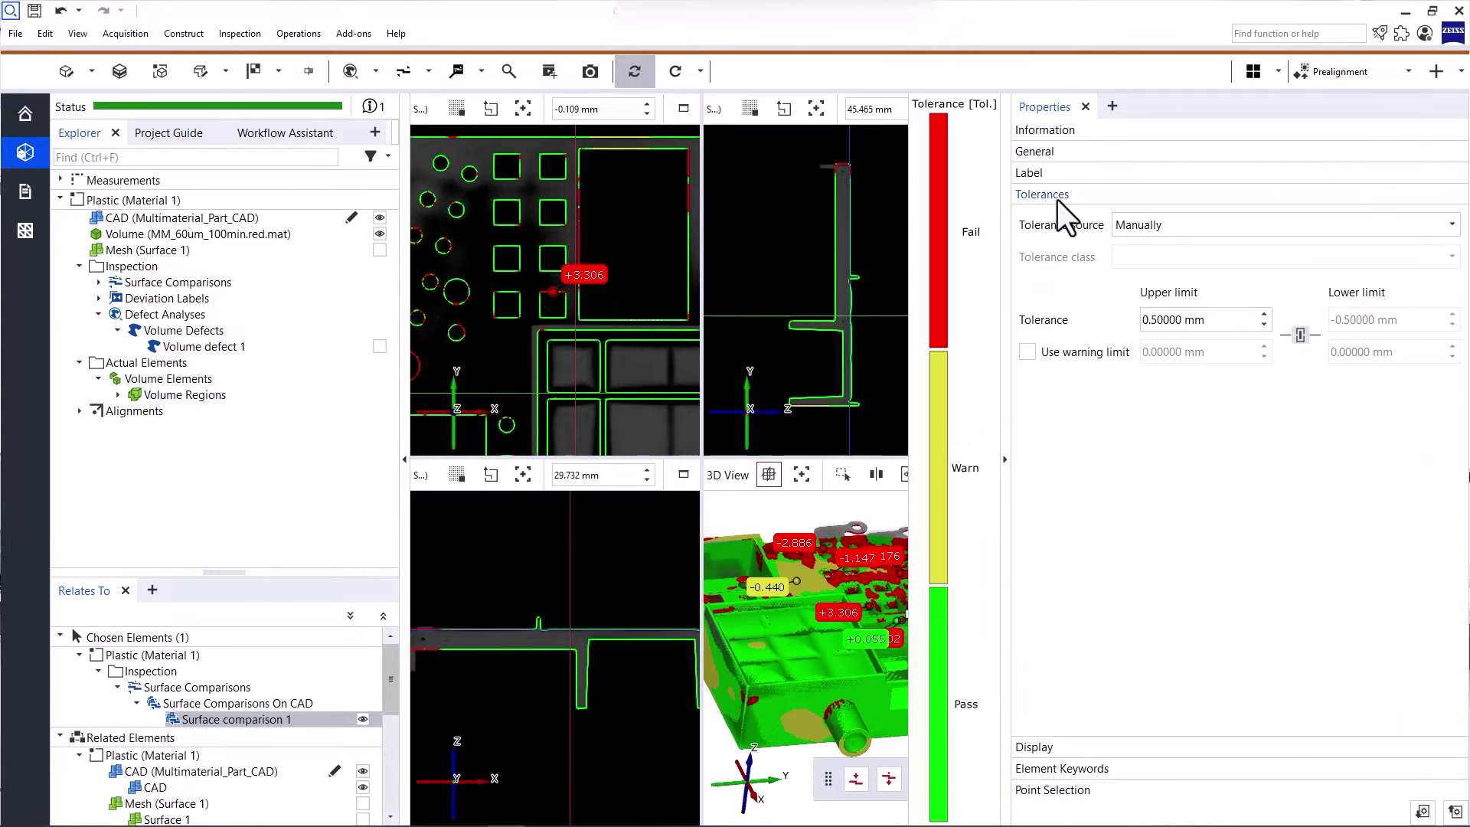
click(1164, 310)
text(7)
click(1005, 413)
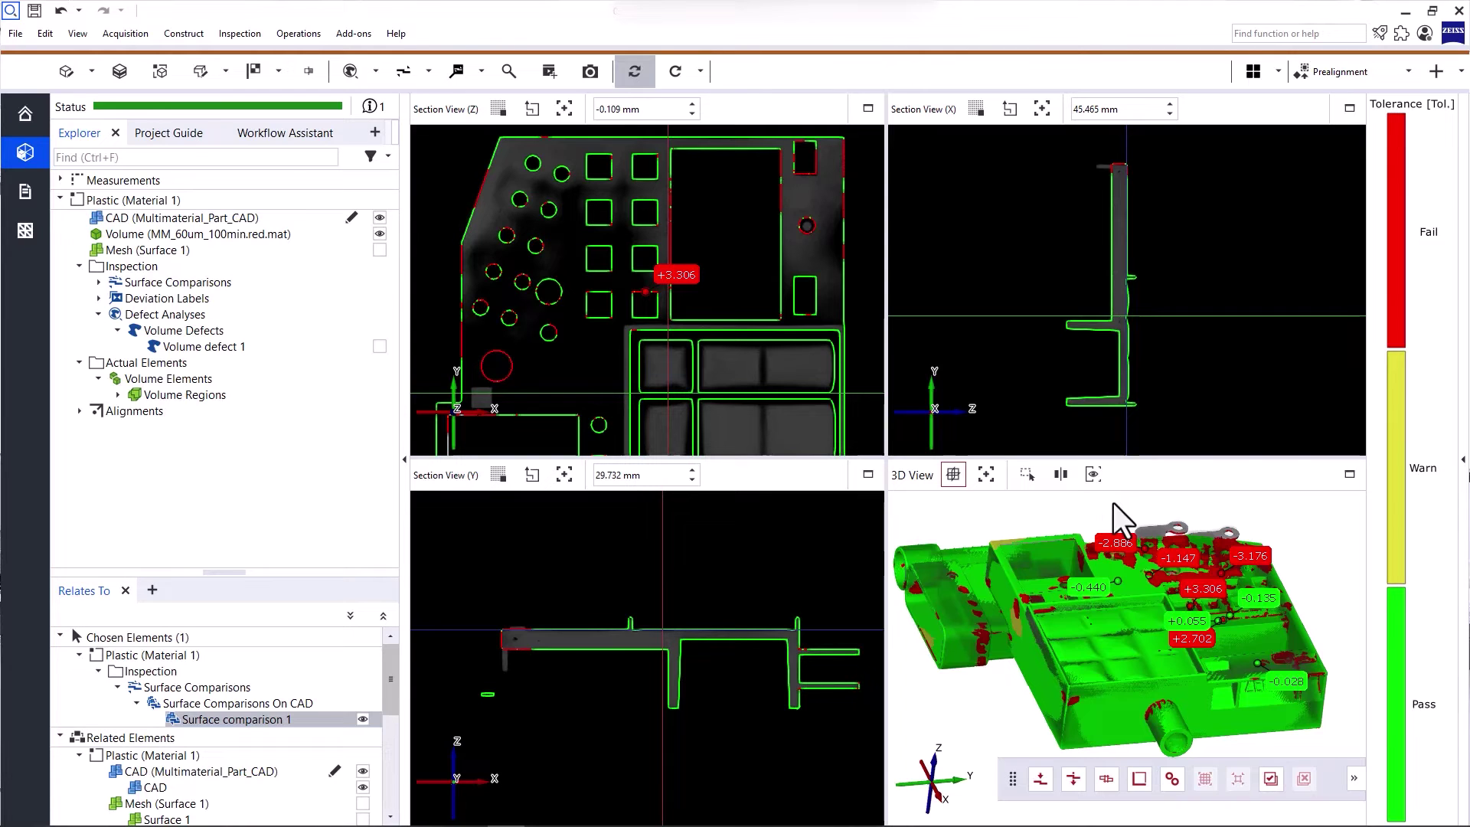
Maximize the 3D view and display only the CAD model, close up on the round bore.
click(1349, 474)
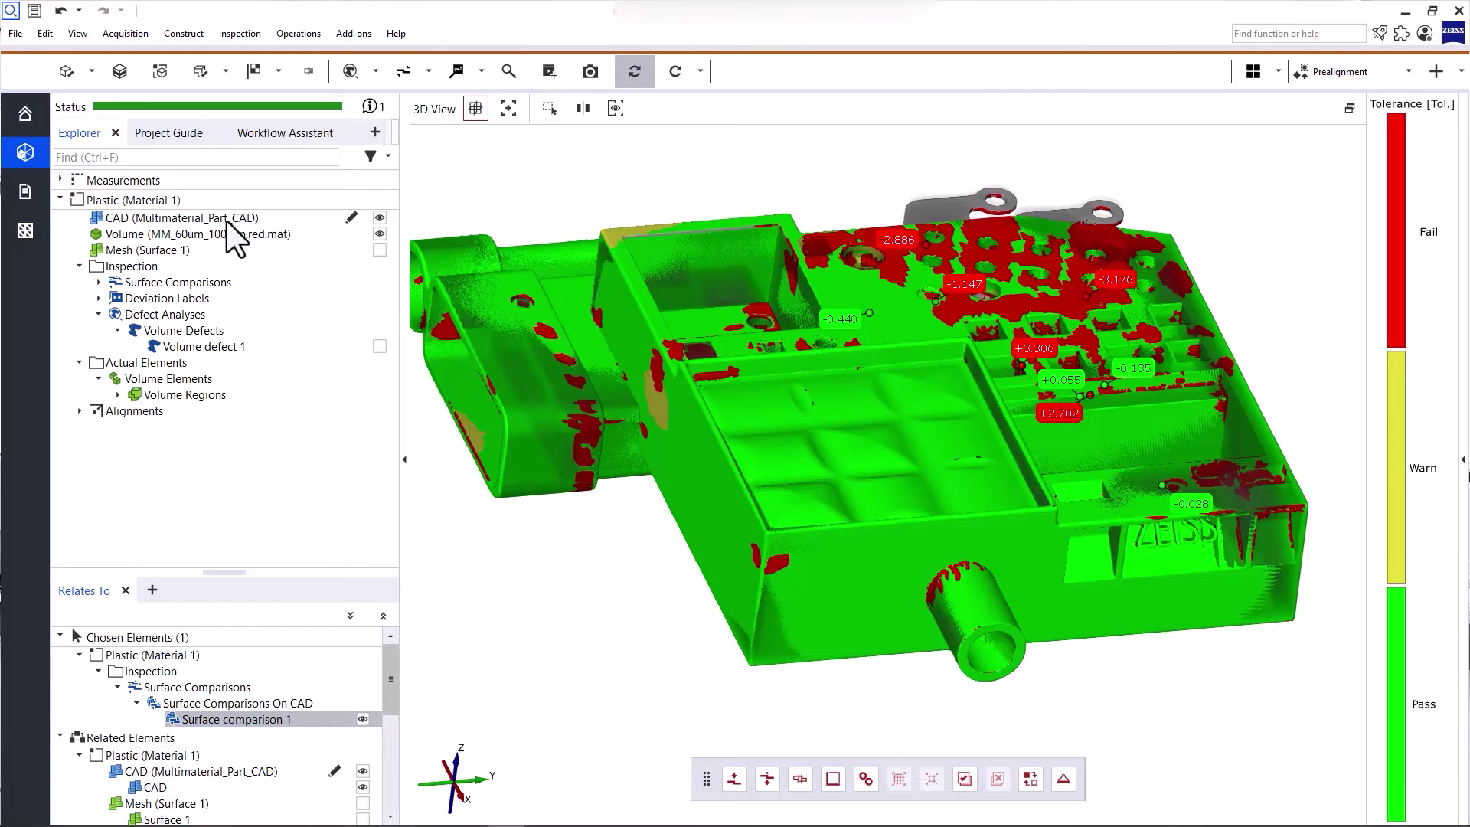
mouse_move(230, 219)
mouse_down()
mouse_move(678, 345)
mouse_move(833, 408)
mouse_up()
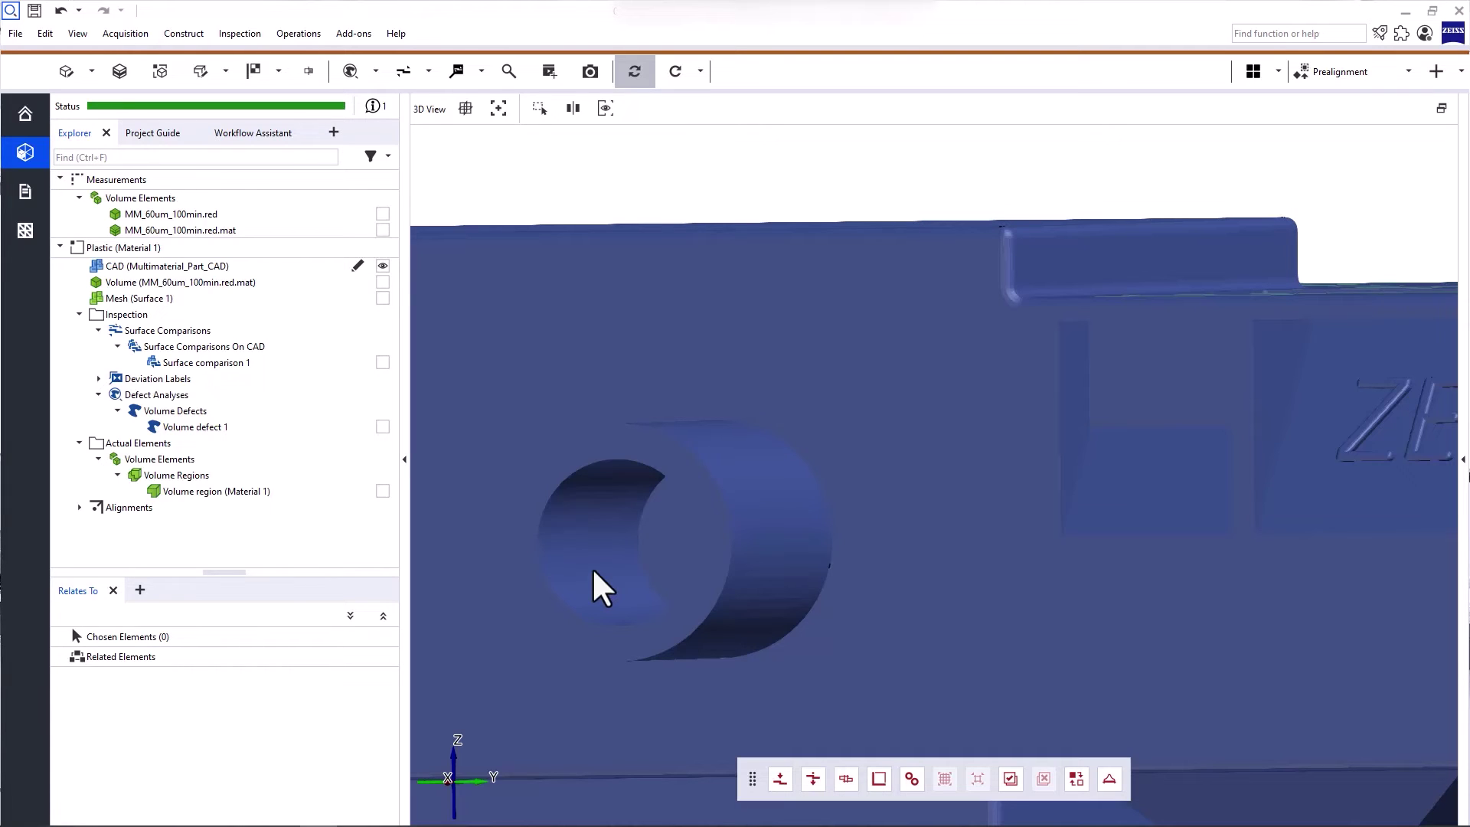
Create nominal Cylinder 1 on the CAD's round hole with Auto Cylinder, then view its Project Guide hints.
click(183, 34)
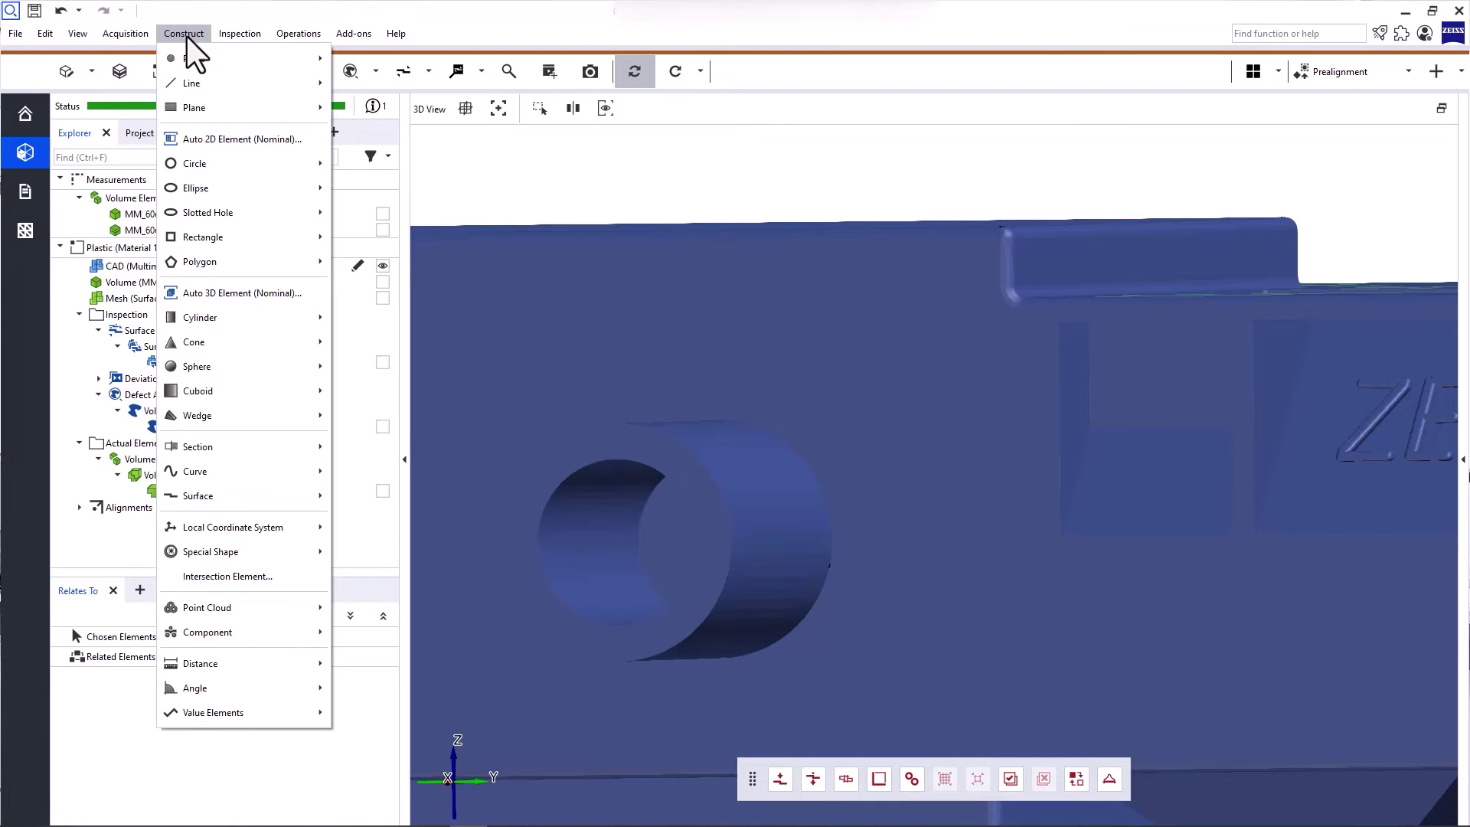
mouse_move(199, 317)
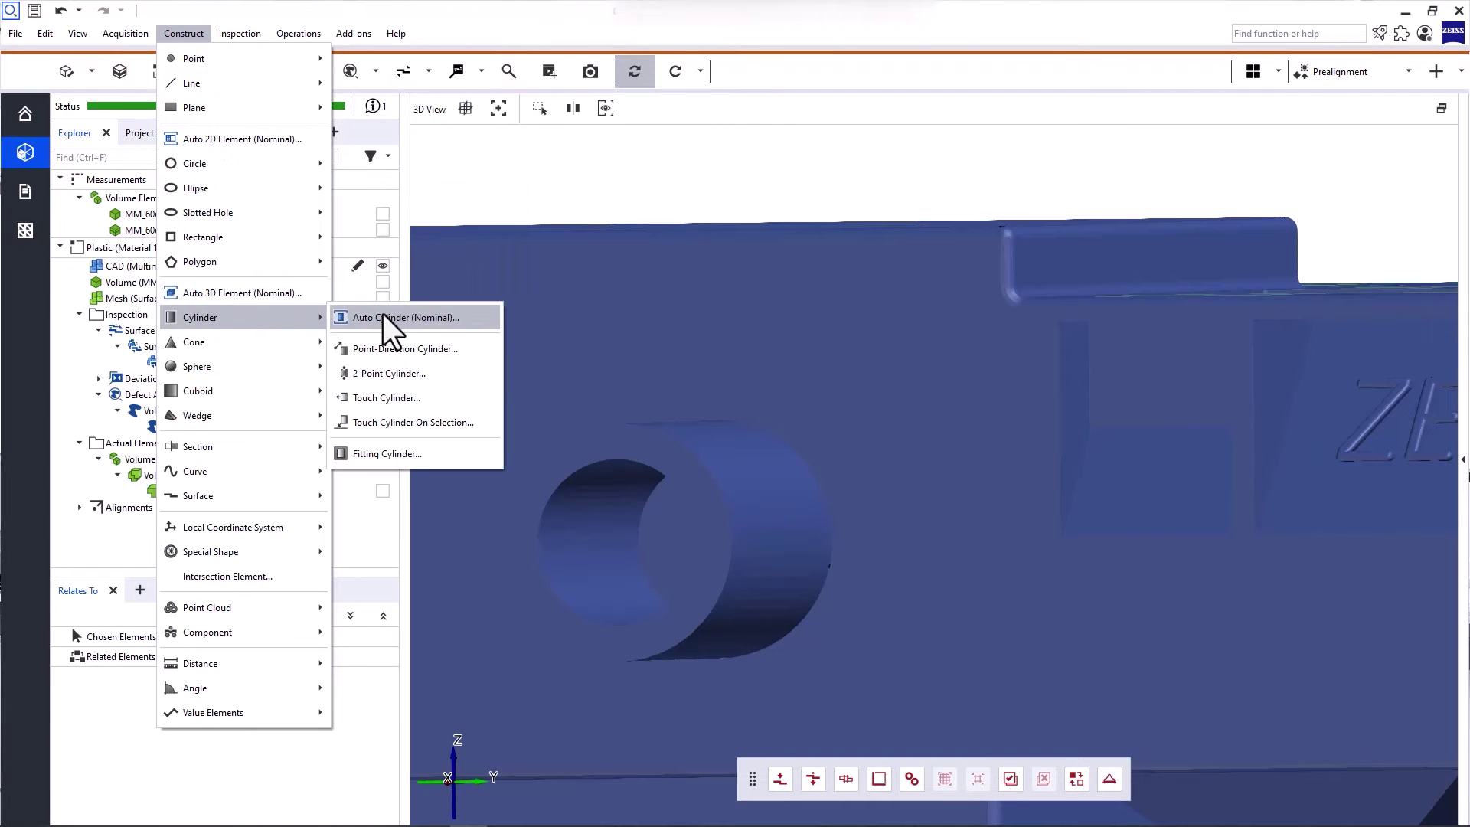
click(391, 321)
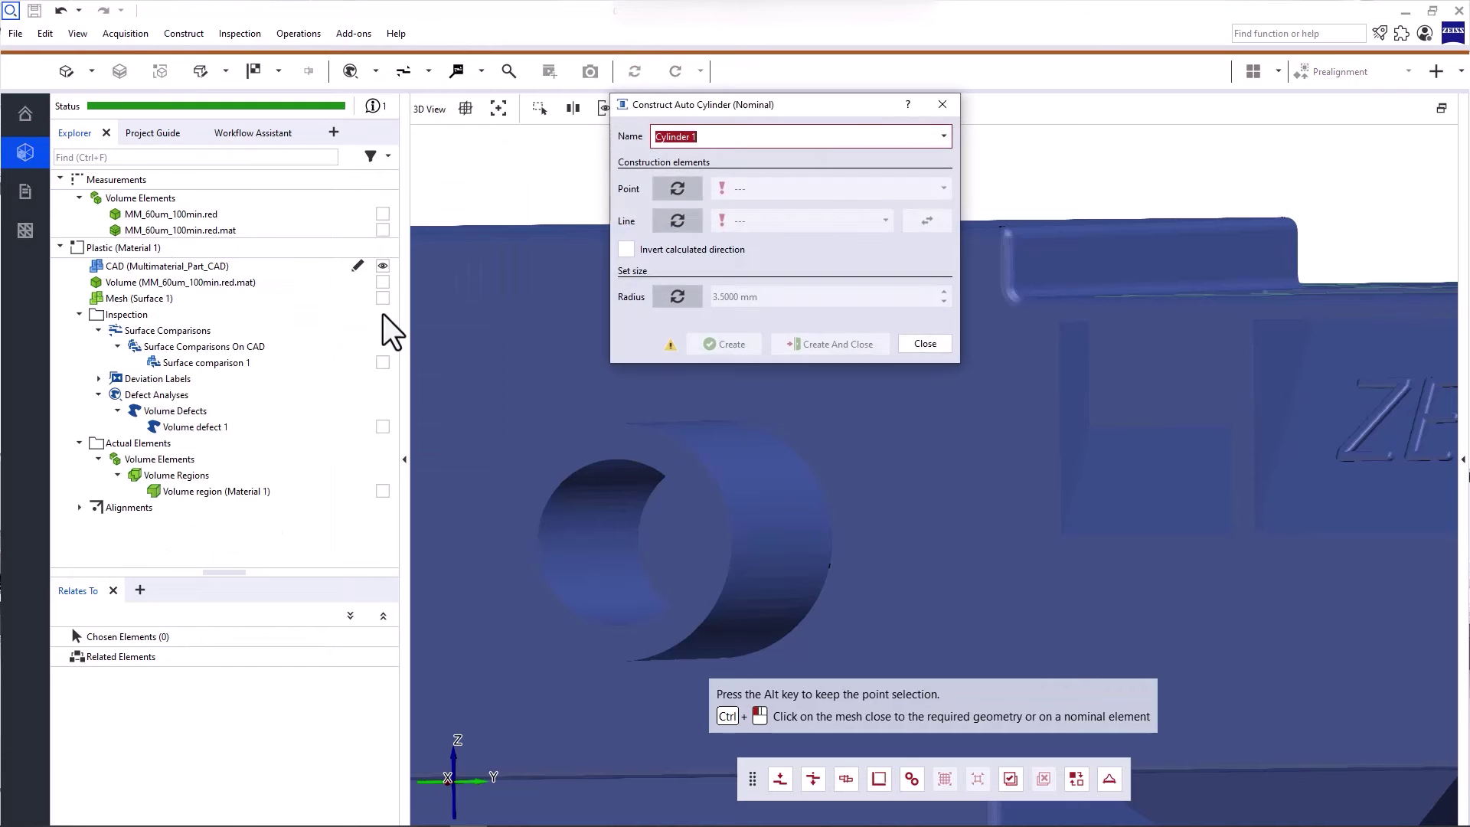
click(603, 564)
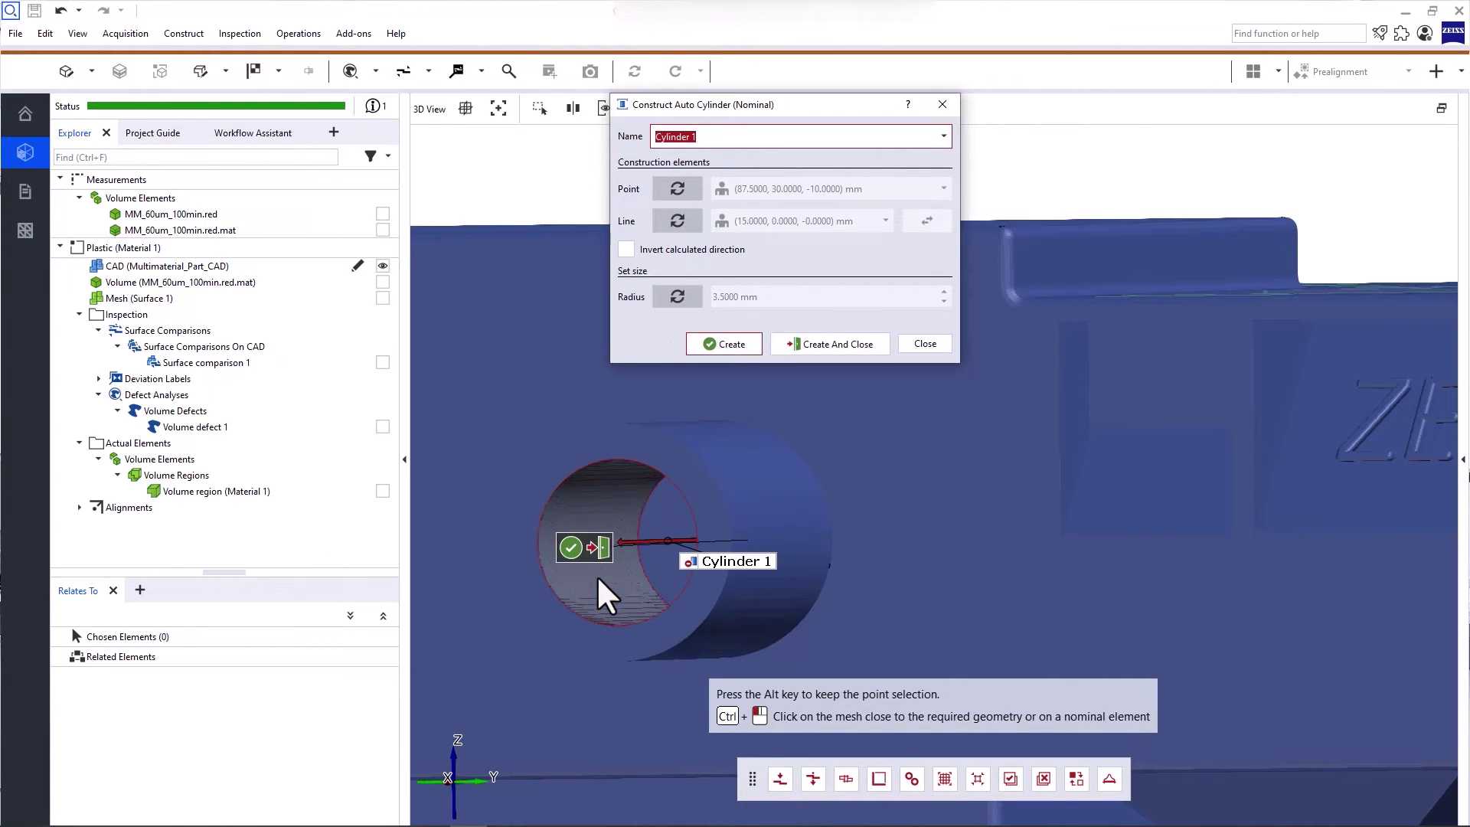
mouse_move(601, 564)
mouse_down()
mouse_move(637, 596)
mouse_move(678, 597)
mouse_move(705, 577)
mouse_up()
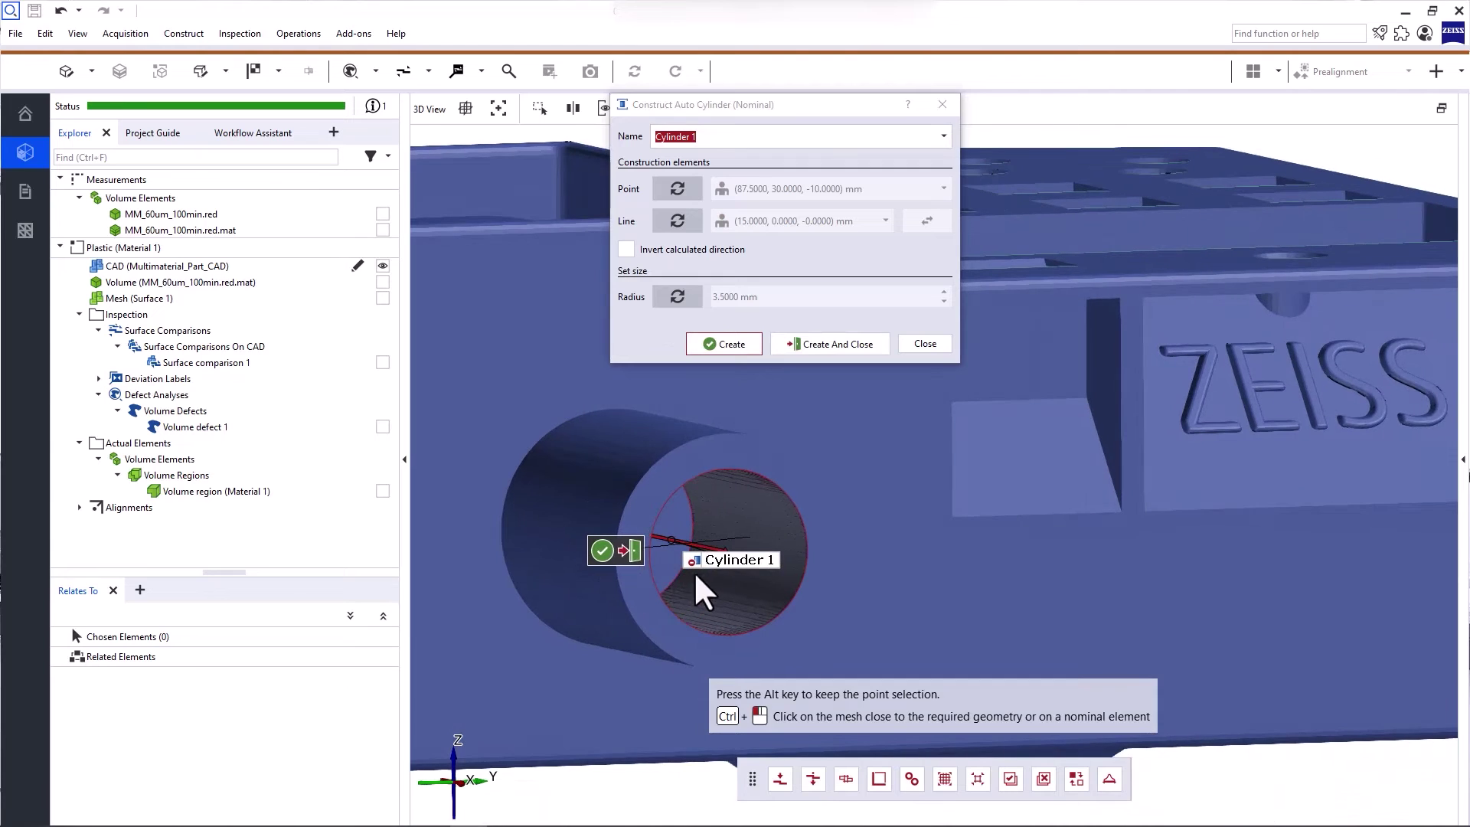
click(810, 343)
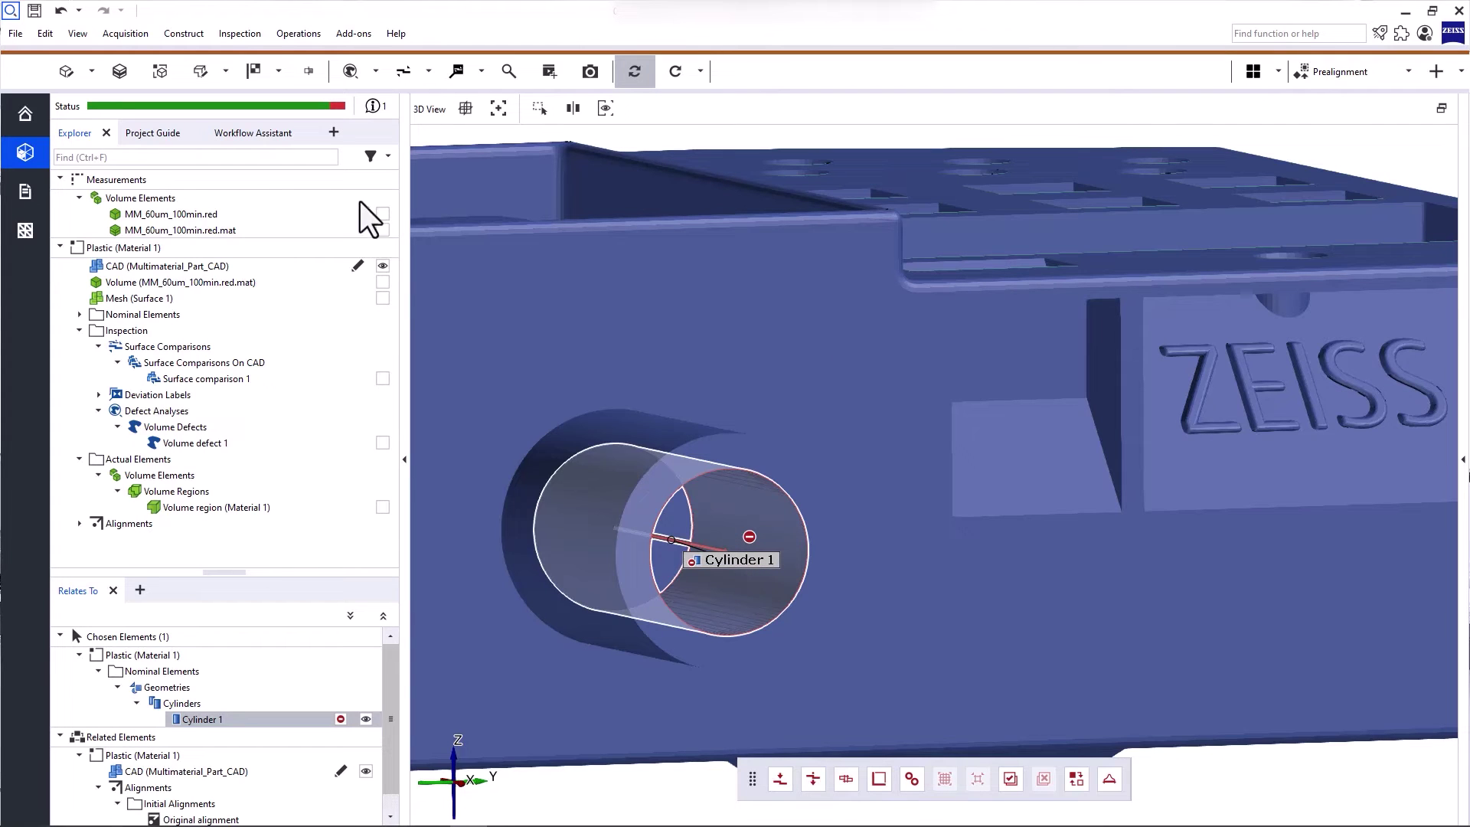
click(155, 135)
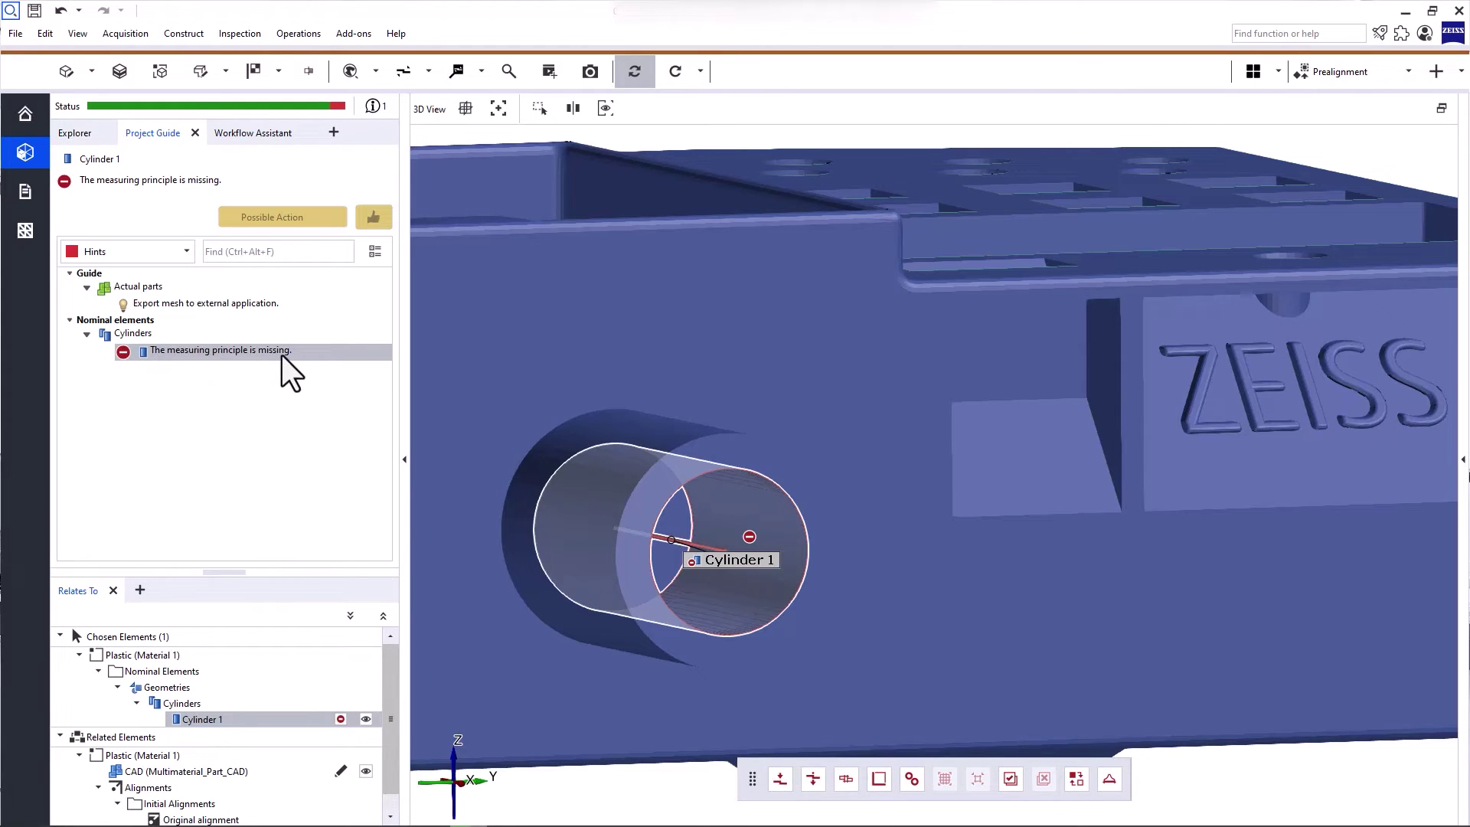
Set Cylinder 1's measuring principle to Fitting Element and accept the fitting settings.
click(332, 221)
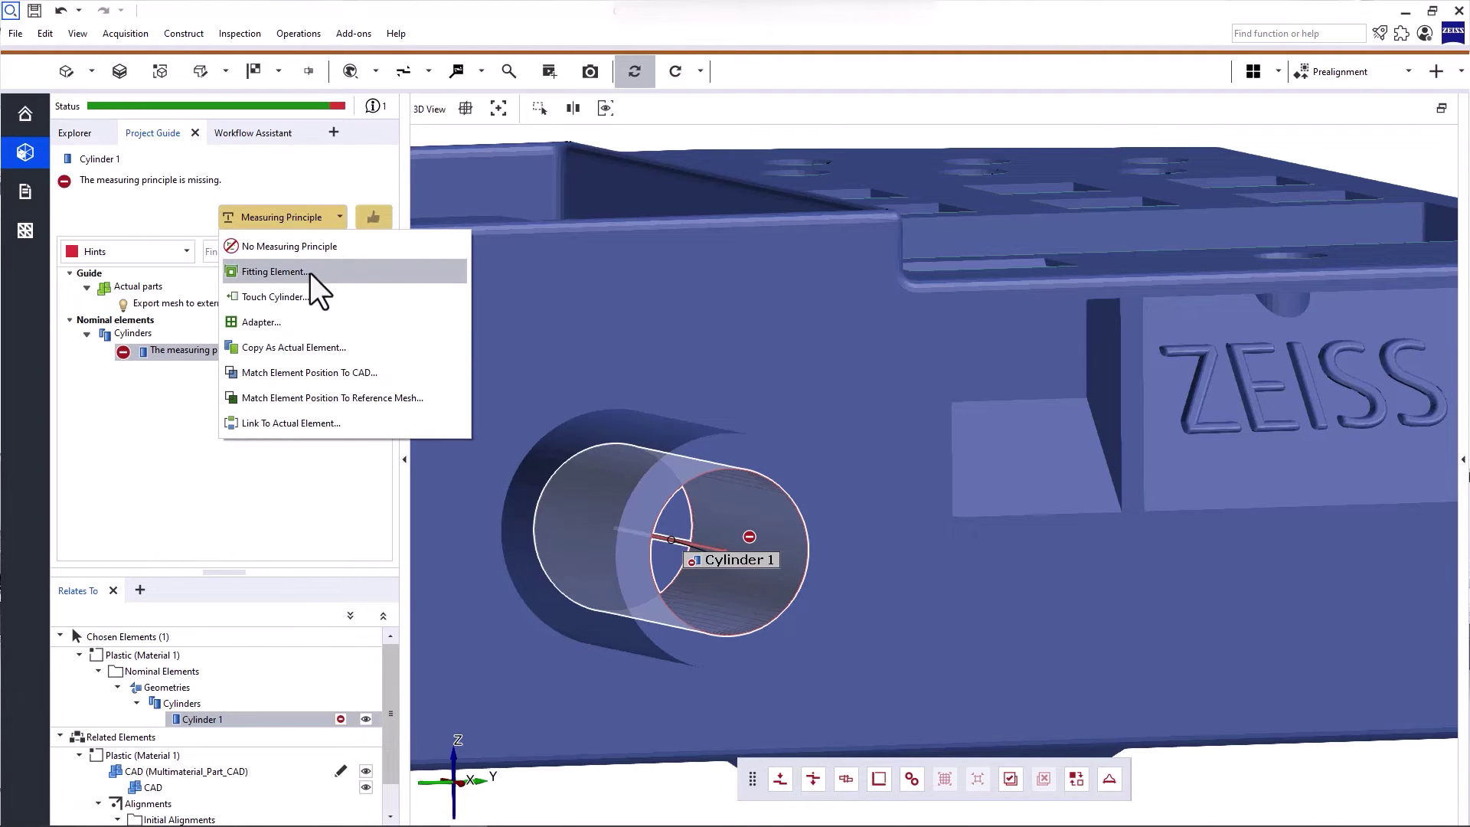
click(580, 283)
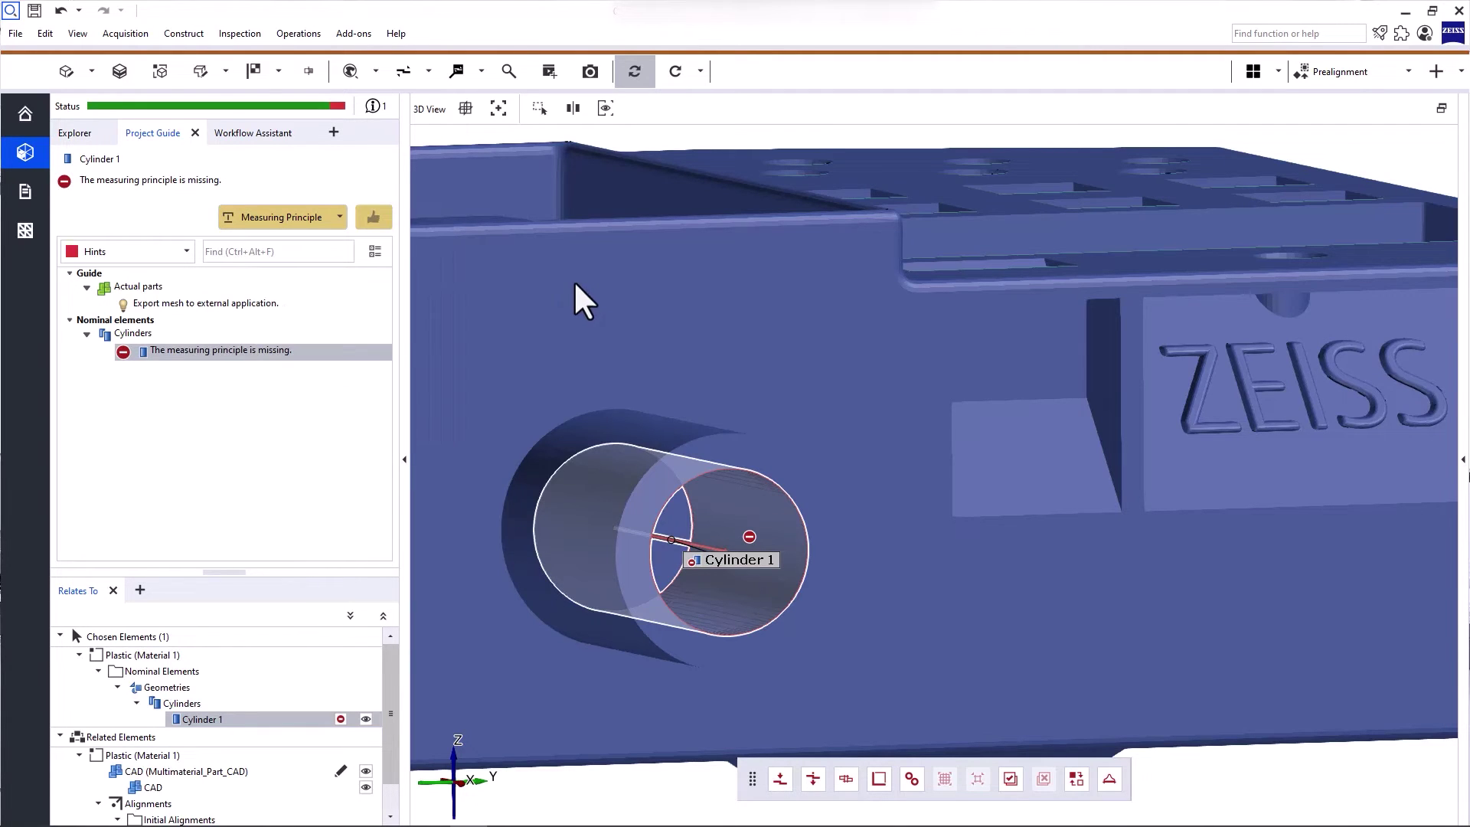
right_click(572, 281)
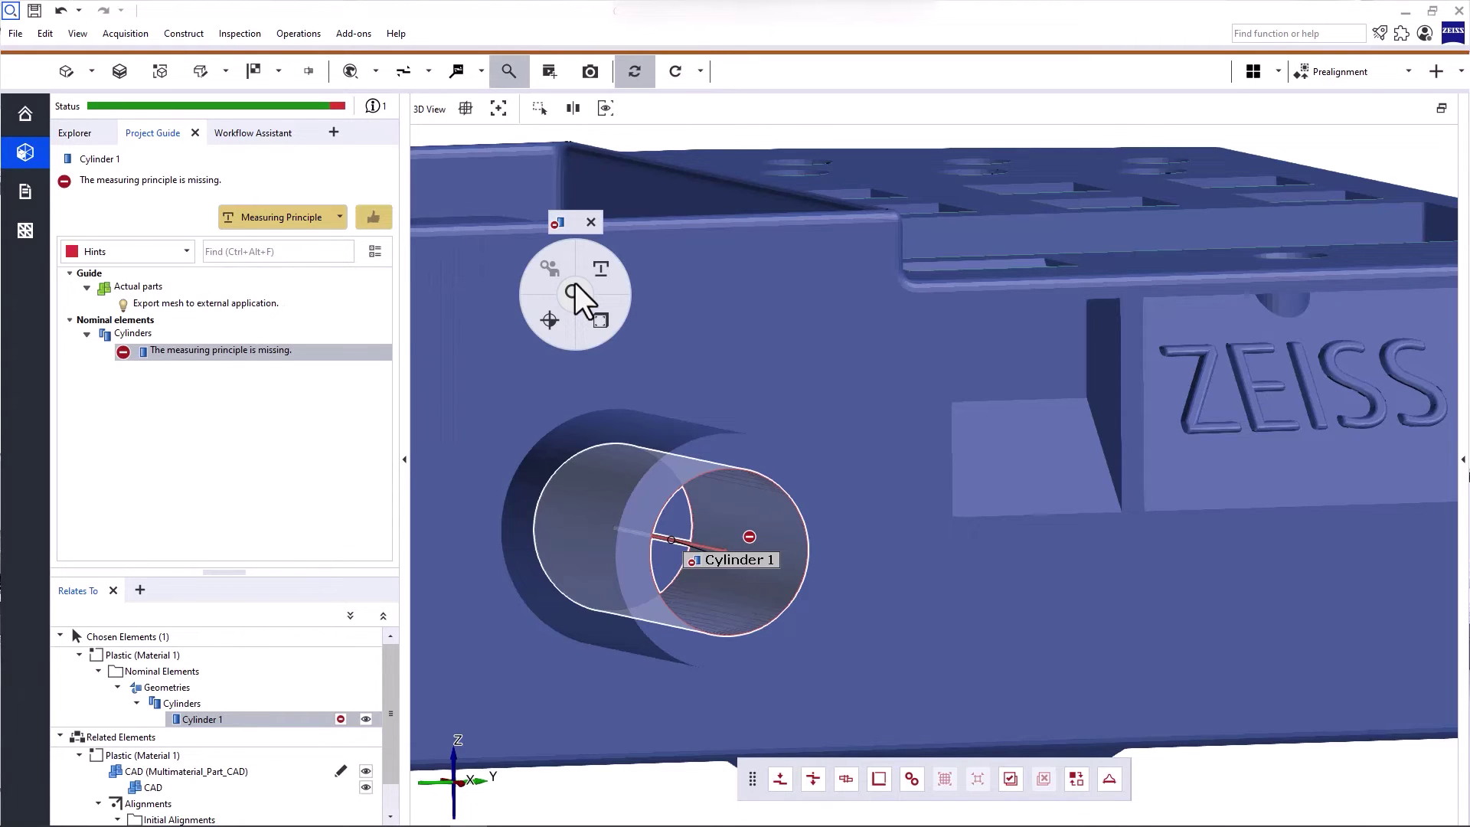
mouse_move(599, 269)
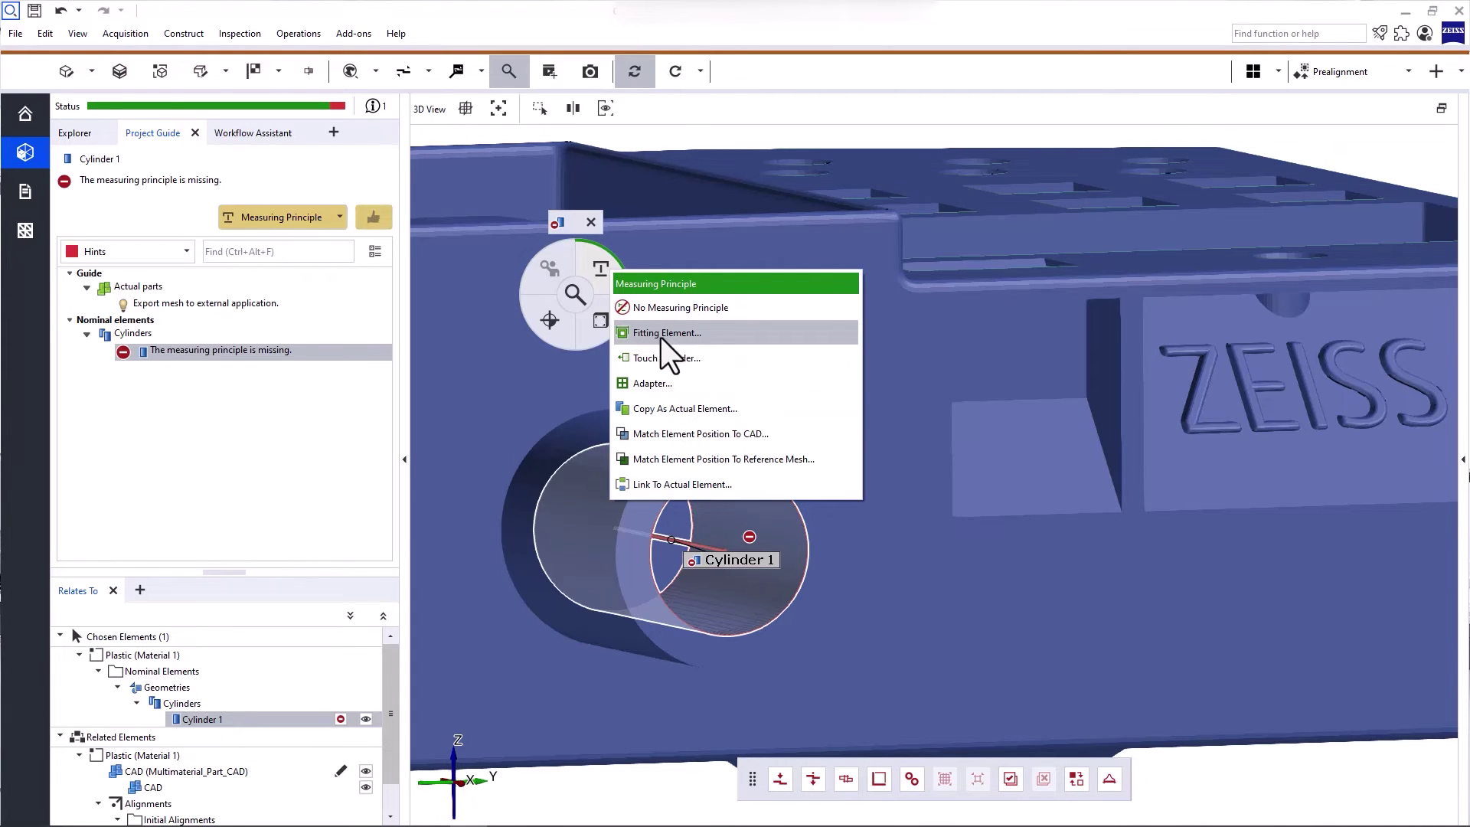
click(711, 340)
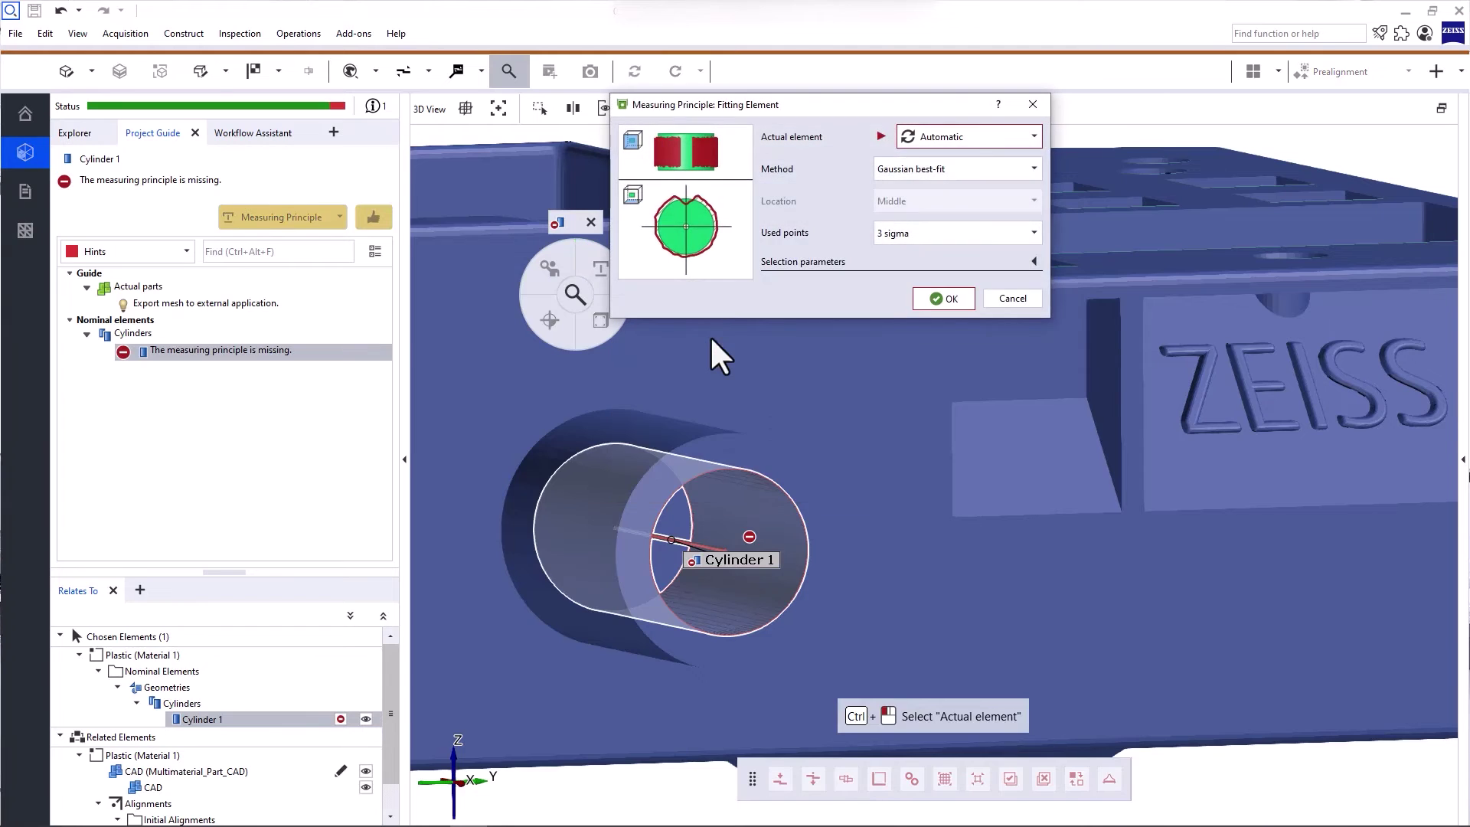
click(942, 297)
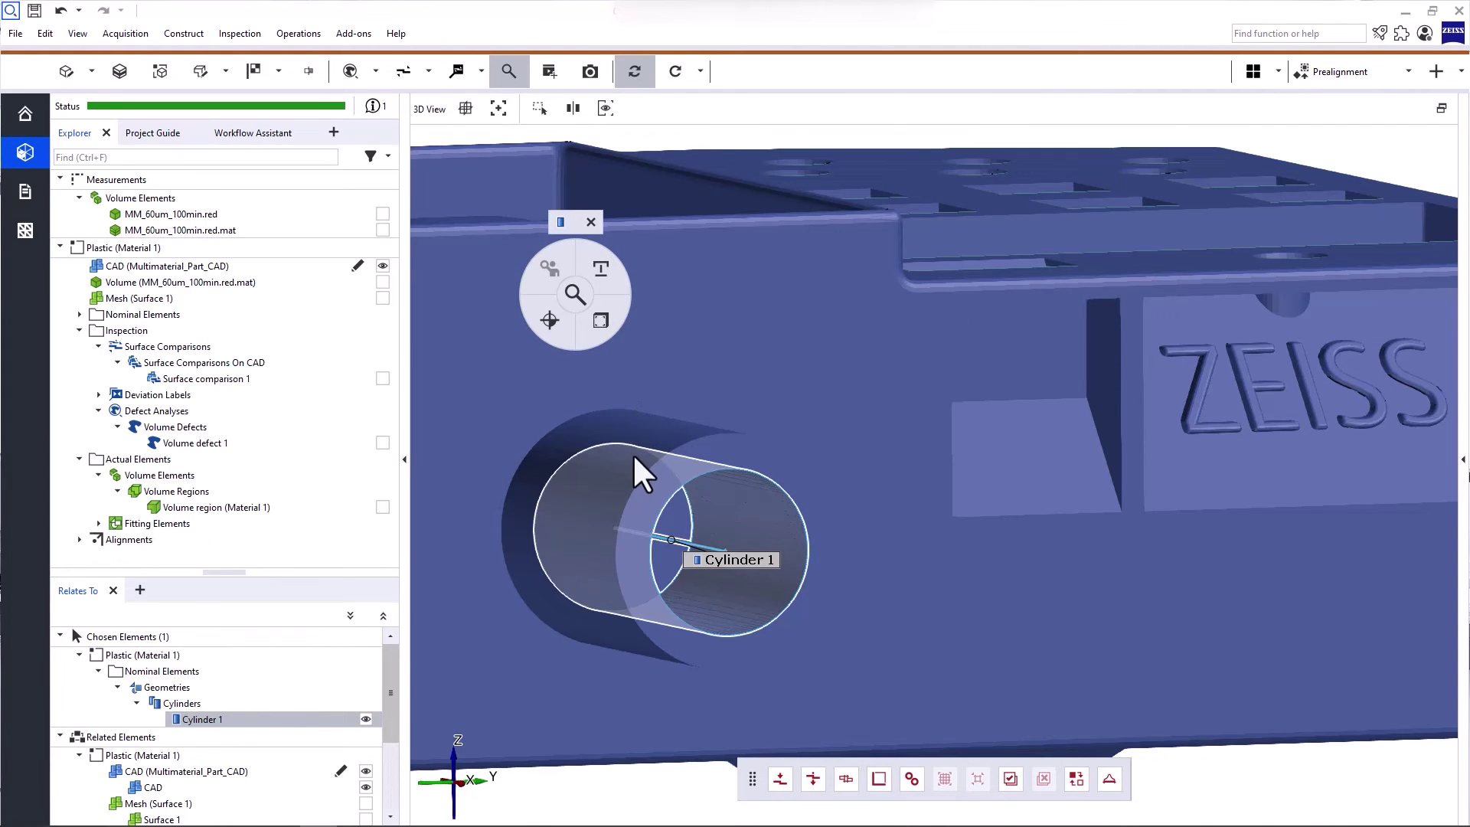
Expand Fitting Elements, then show, select and hide the fitted Cylinder 1.
click(99, 523)
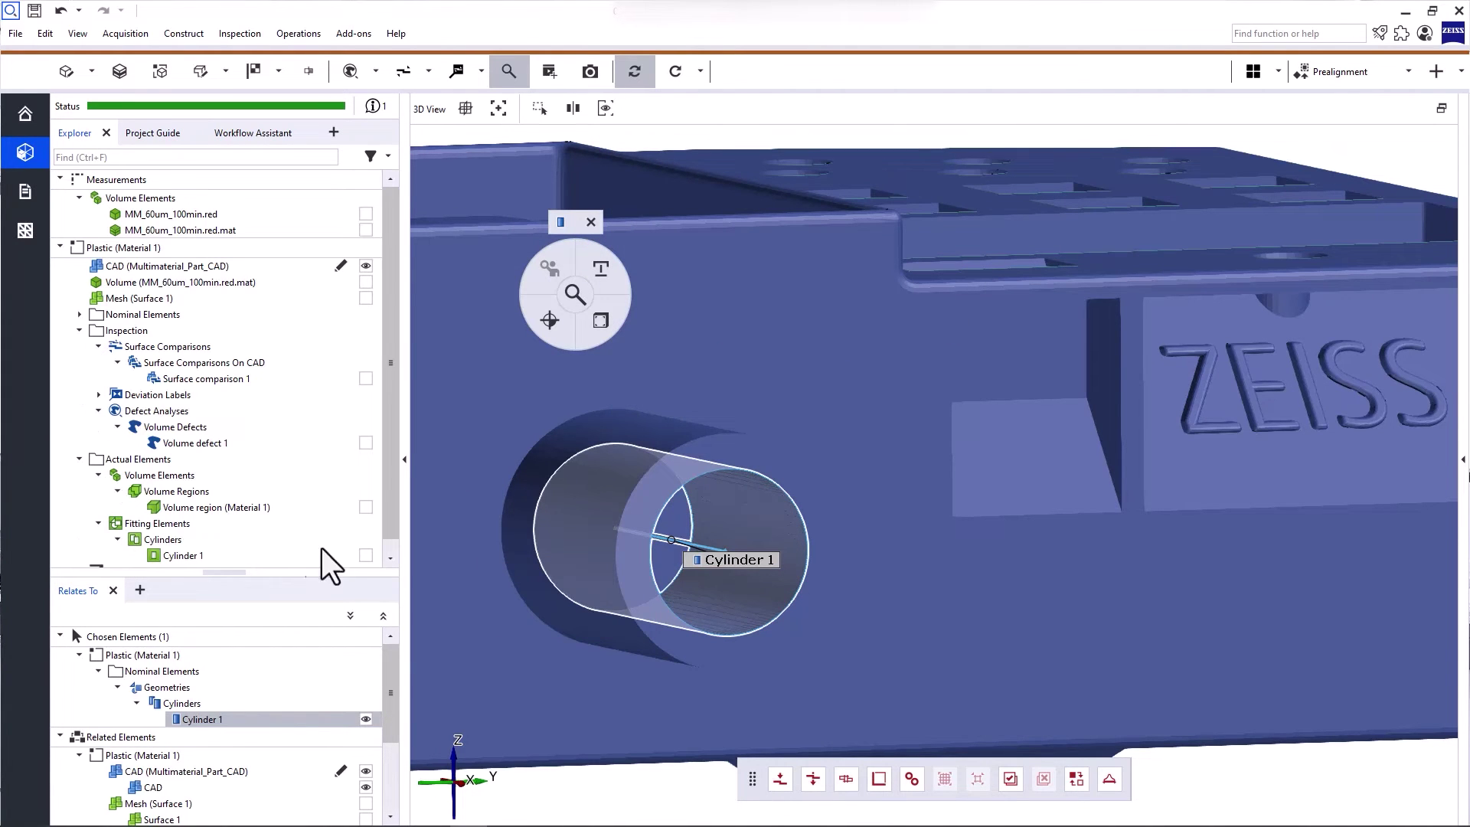
click(366, 555)
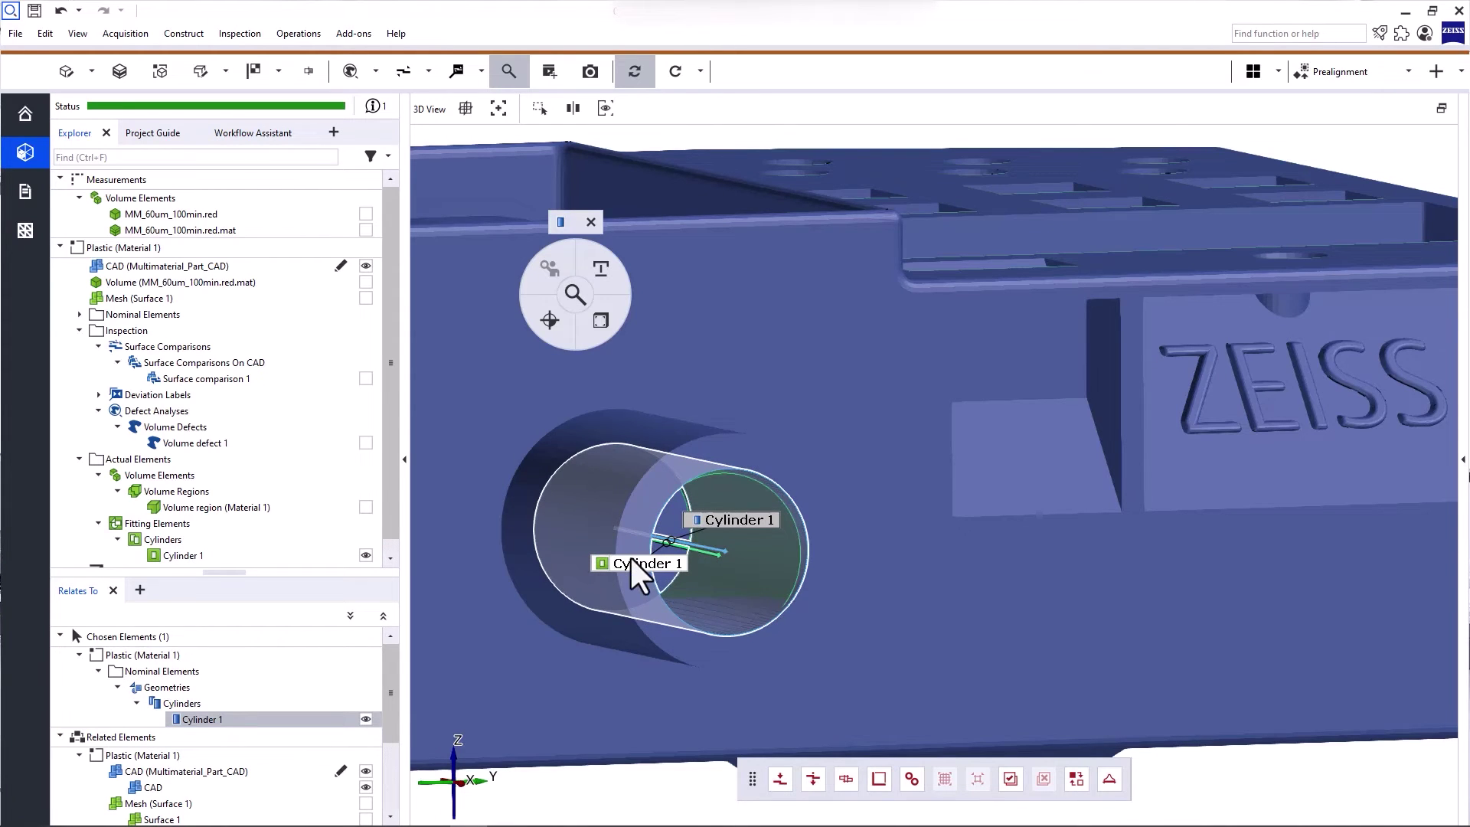
click(609, 564)
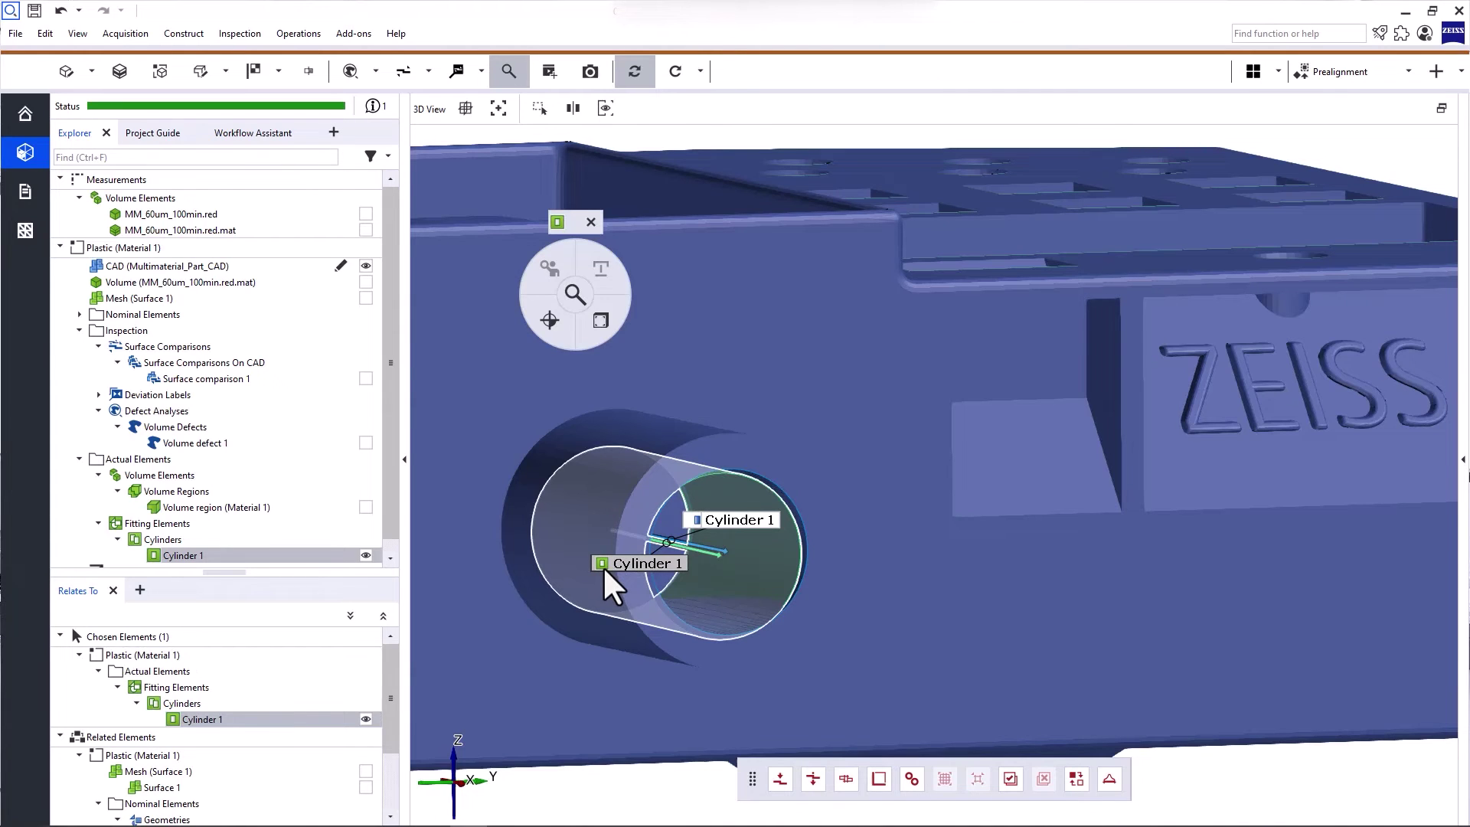
click(366, 555)
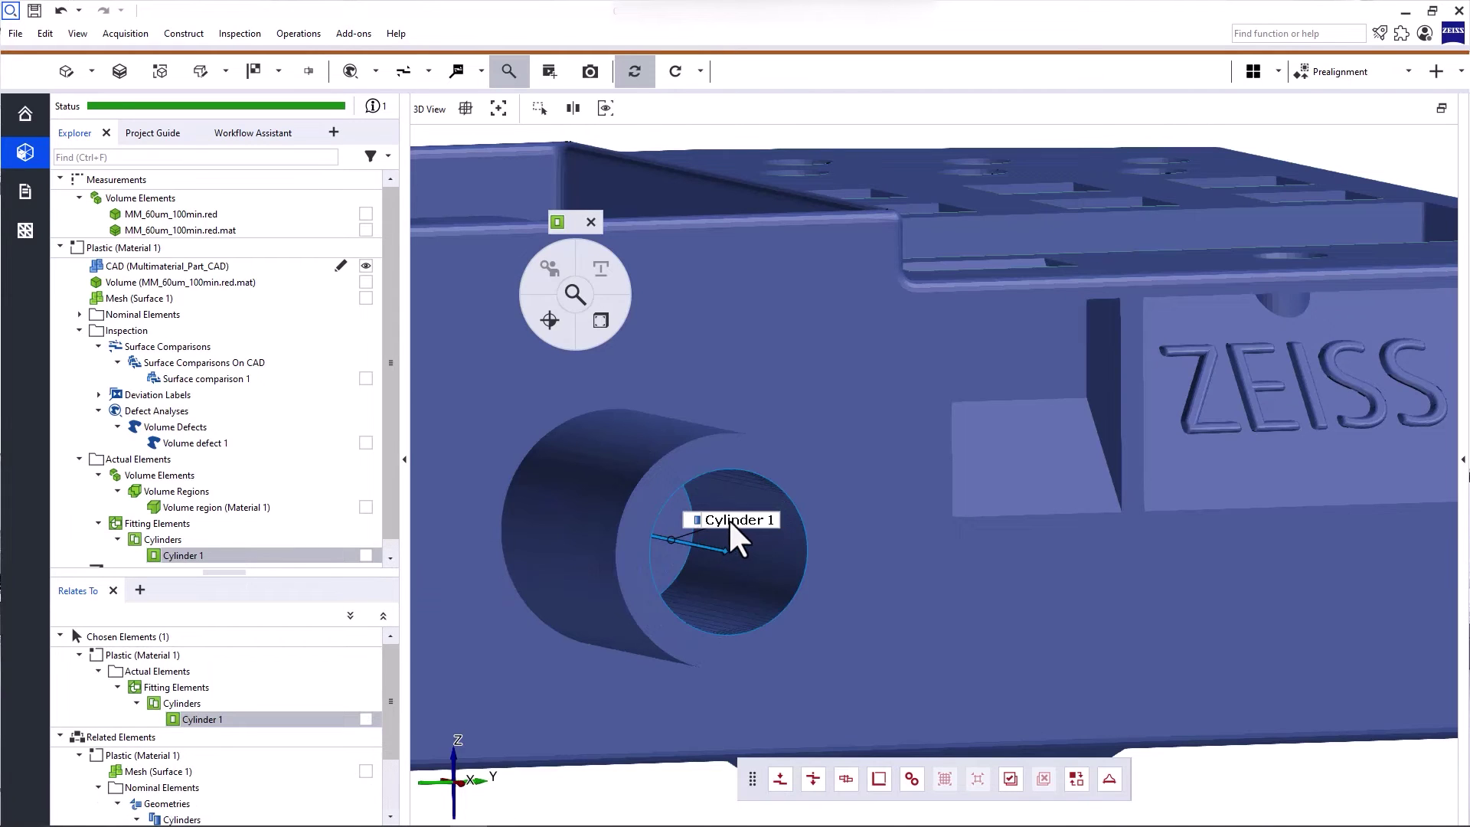
Add a diameter check to nominal Cylinder 1 with a manual ±0.3 mm tolerance (actual 6.968 mm).
click(734, 523)
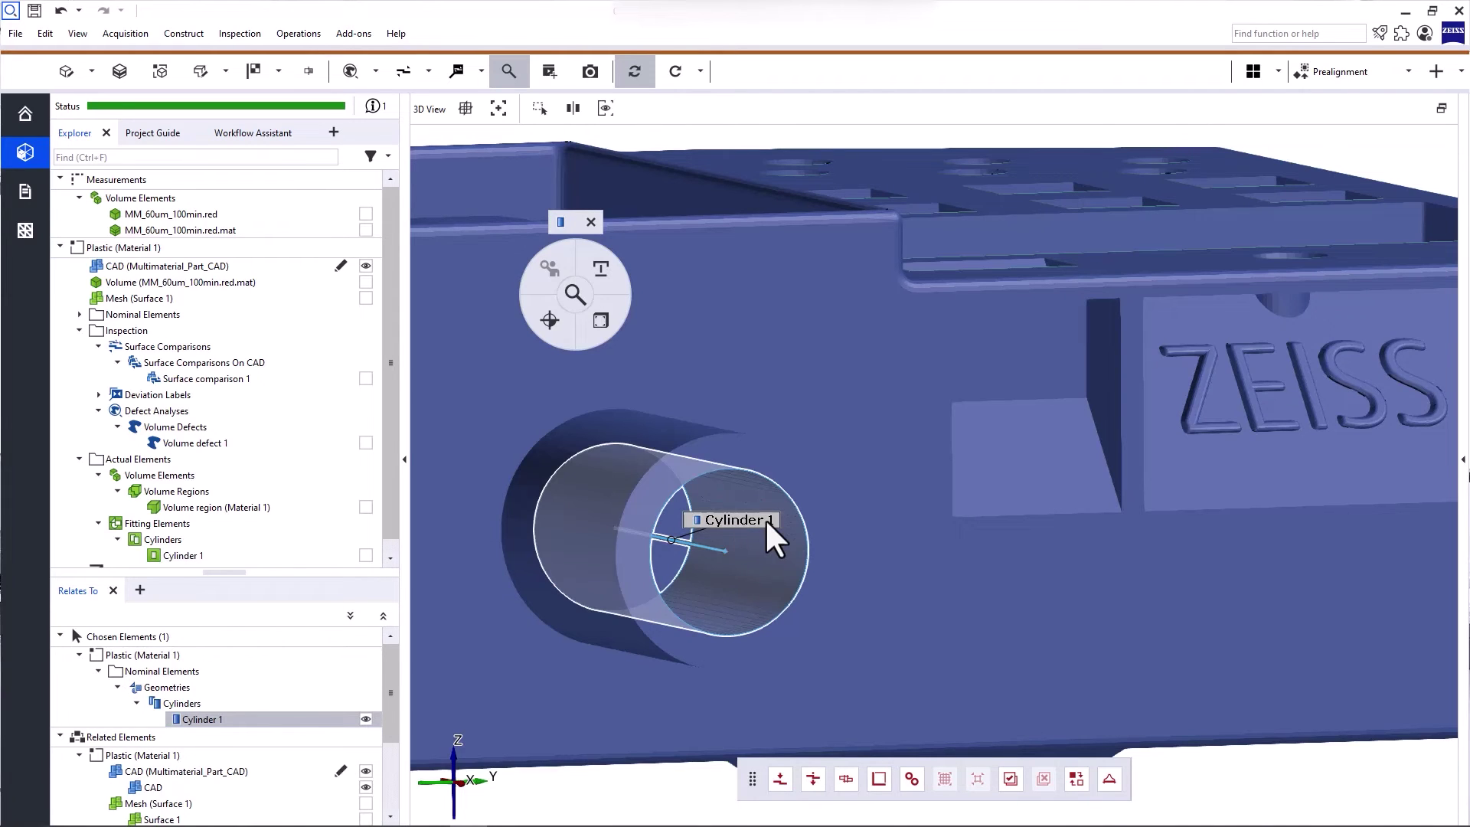
click(612, 325)
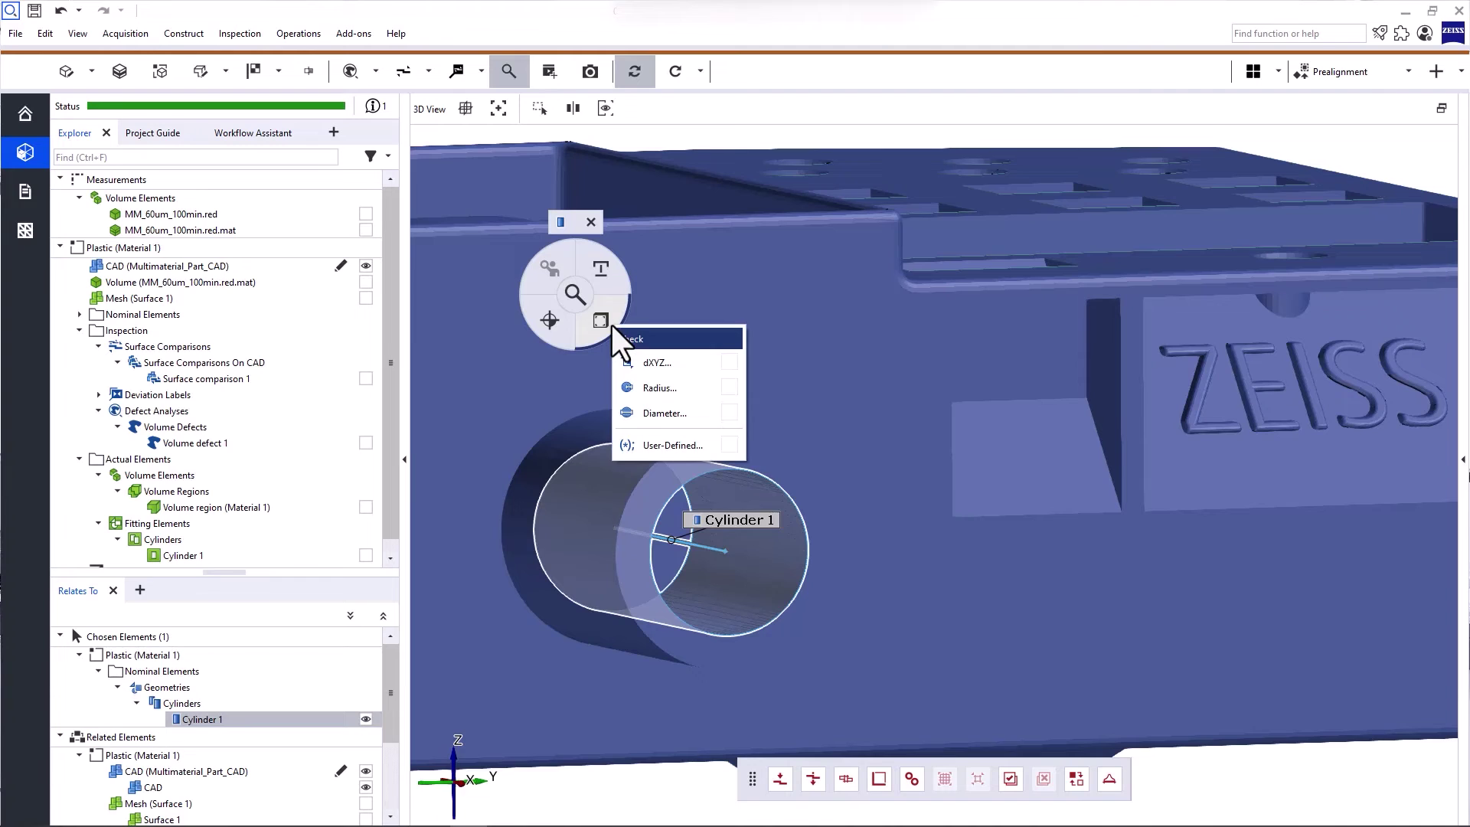
click(675, 418)
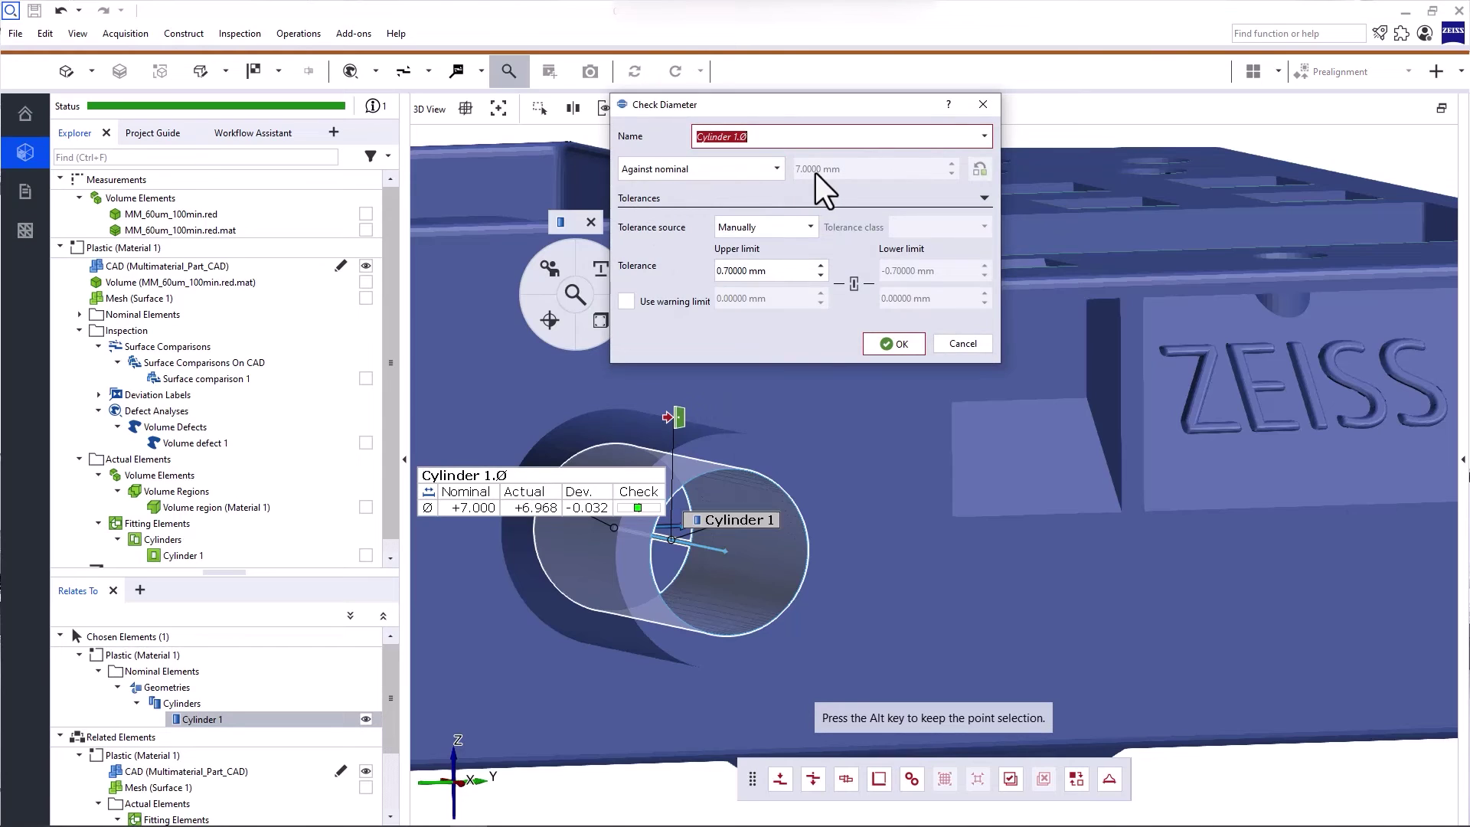
click(746, 229)
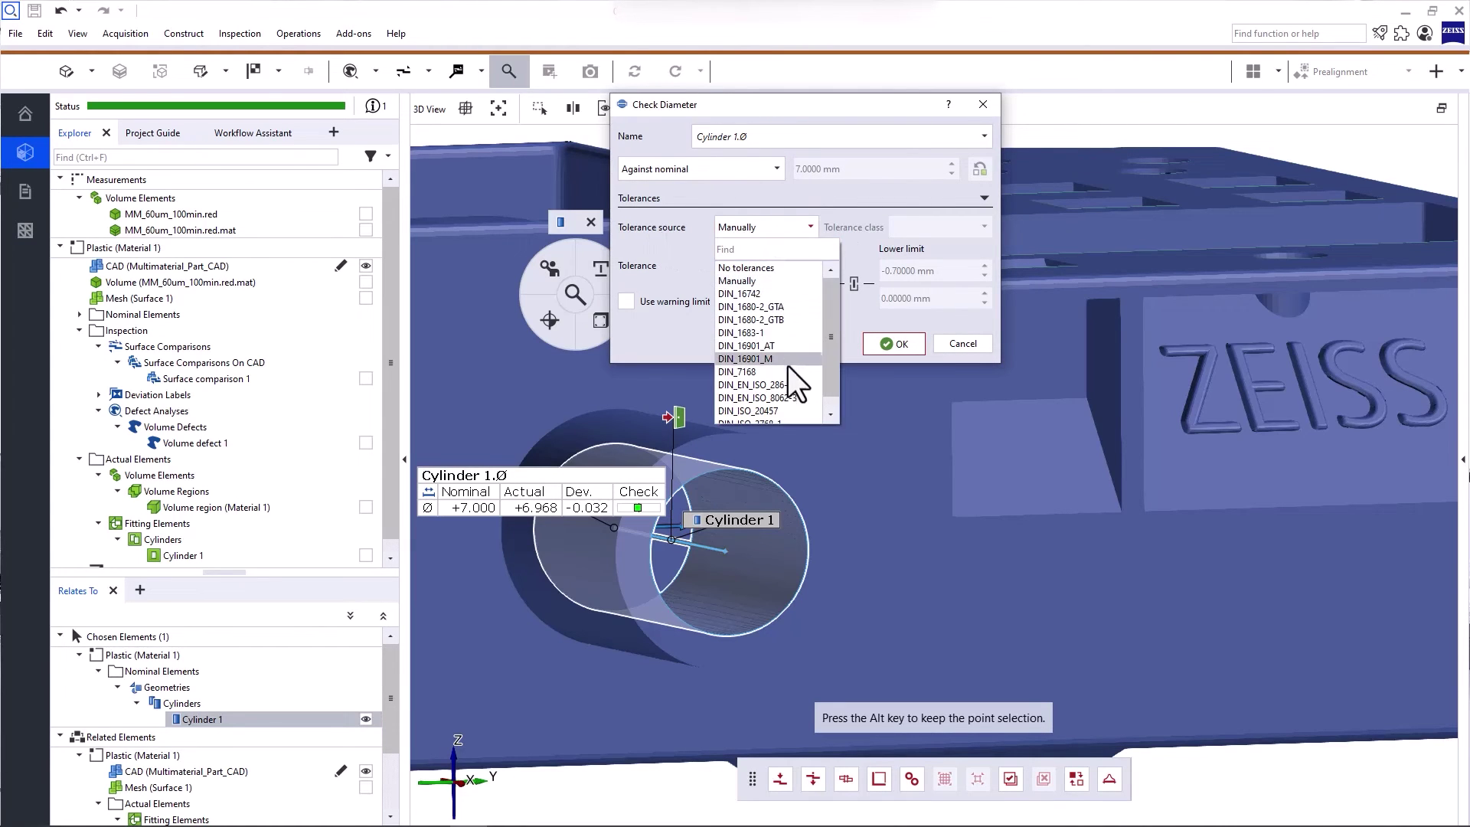
click(770, 281)
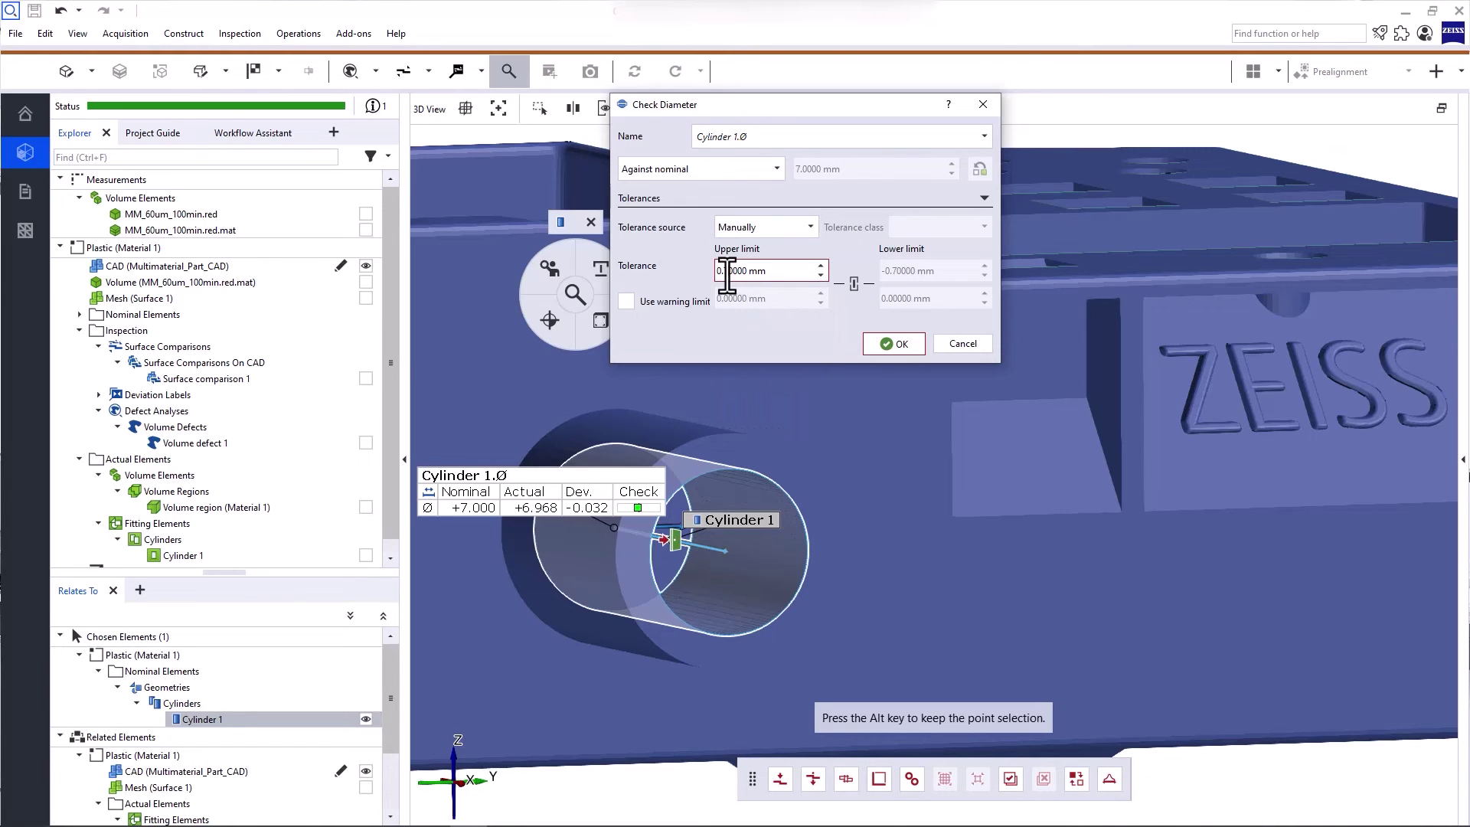
text(0.3)
click(887, 346)
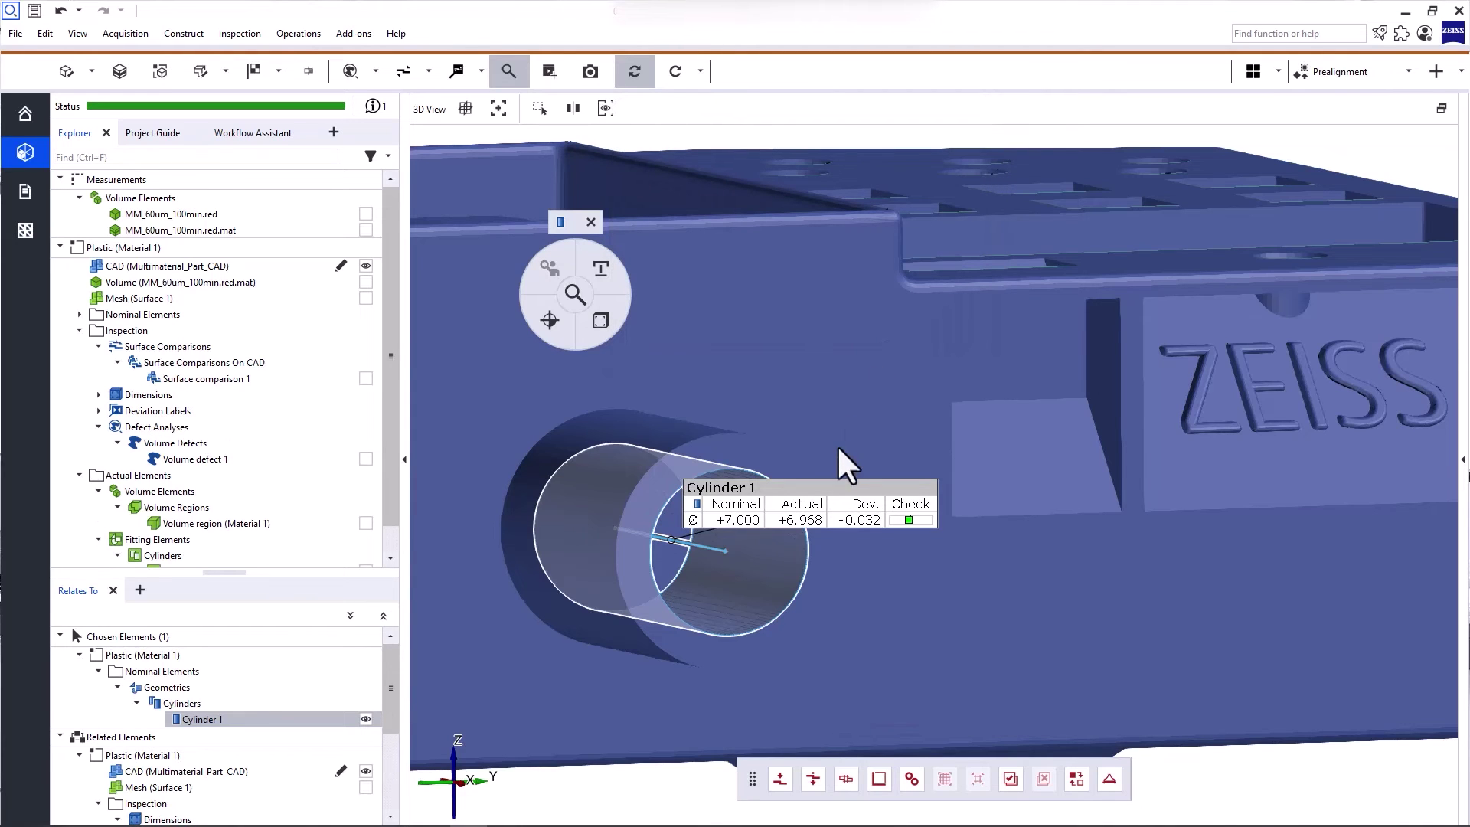
Move the Cylinder 1 diameter label upward, select Mesh (Surface 1), and close the Construct menu unused.
drag(836, 487, 785, 360)
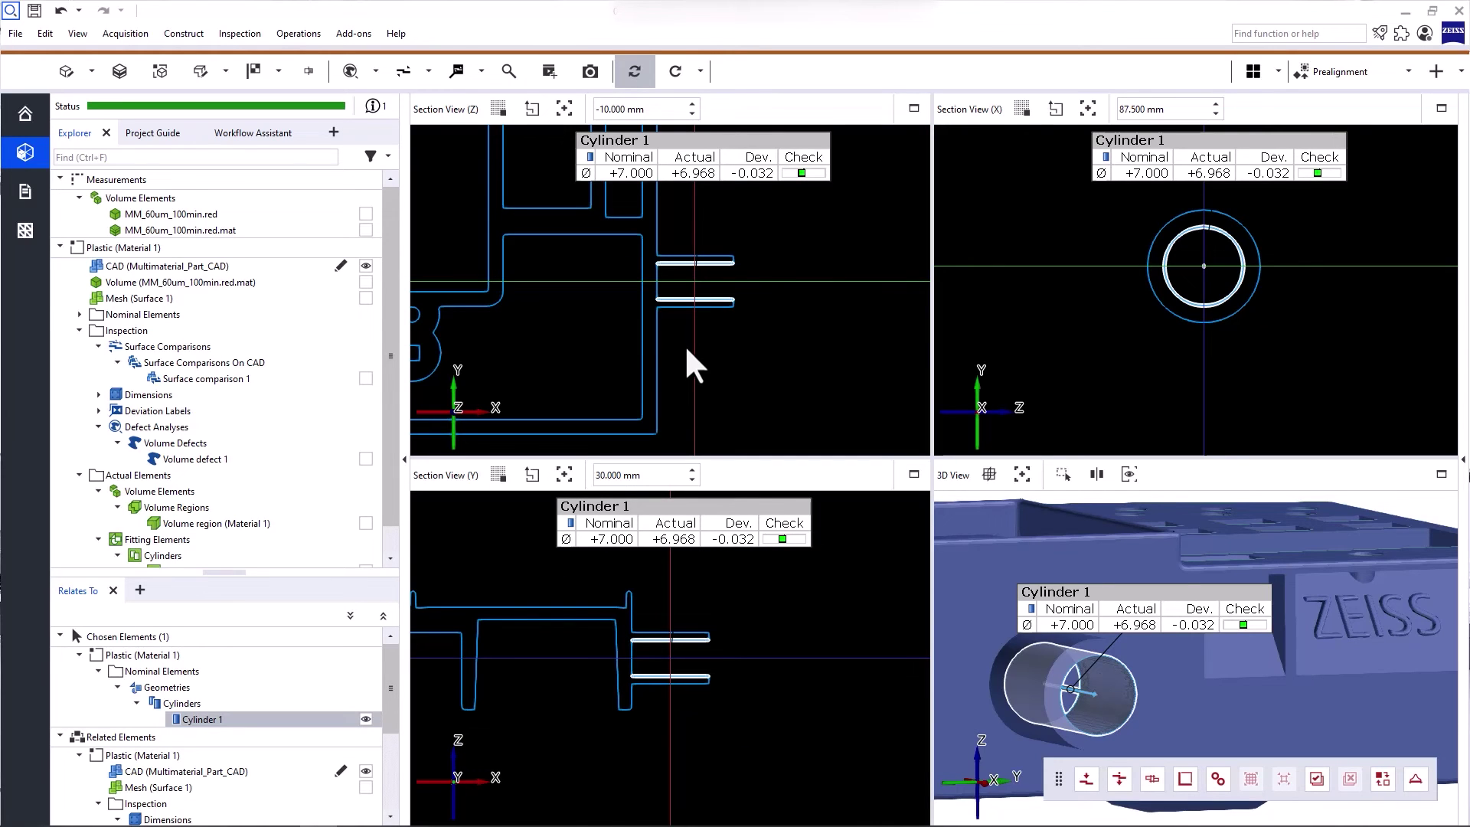
click(157, 299)
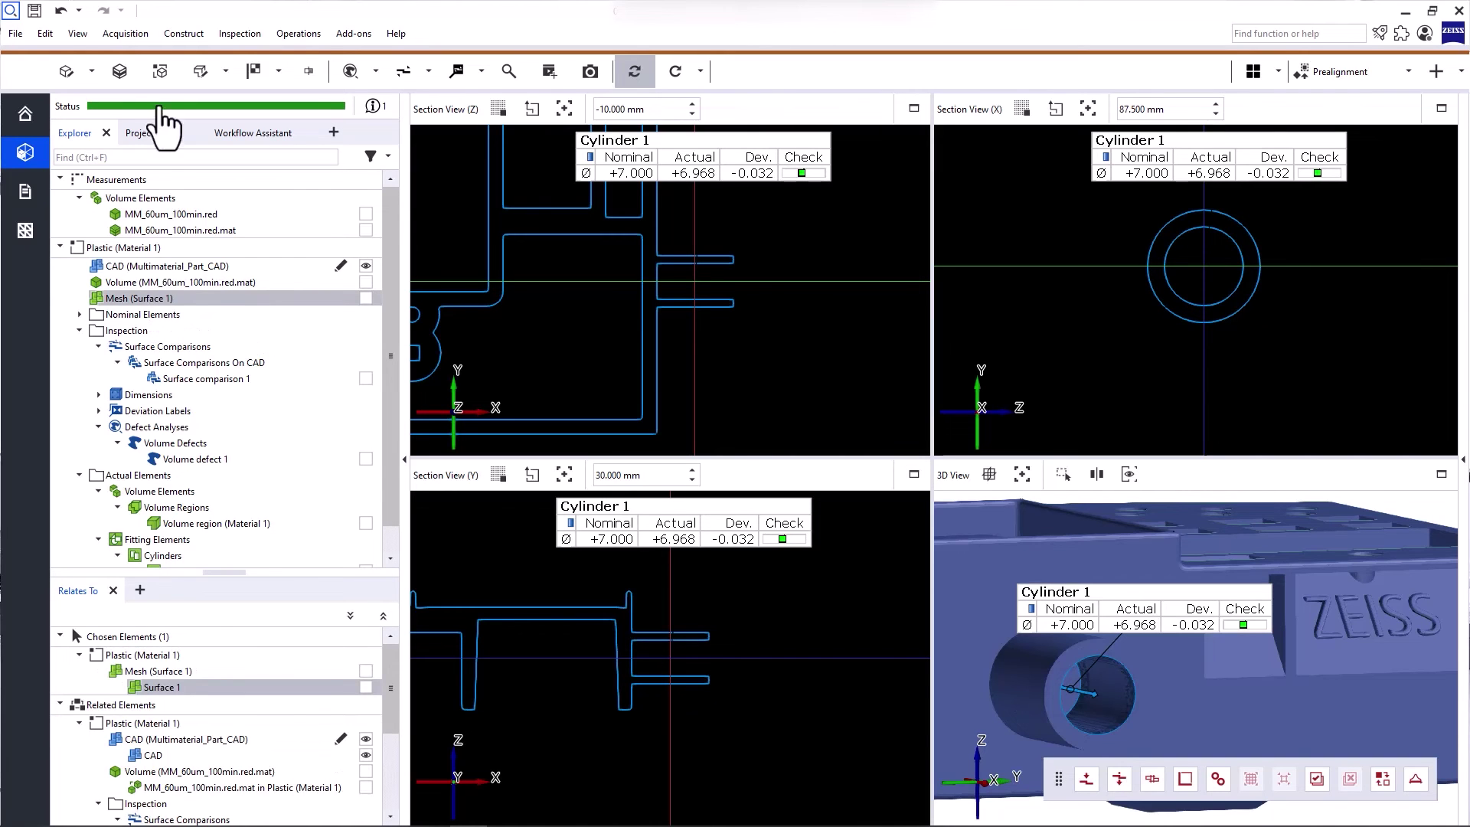
click(180, 35)
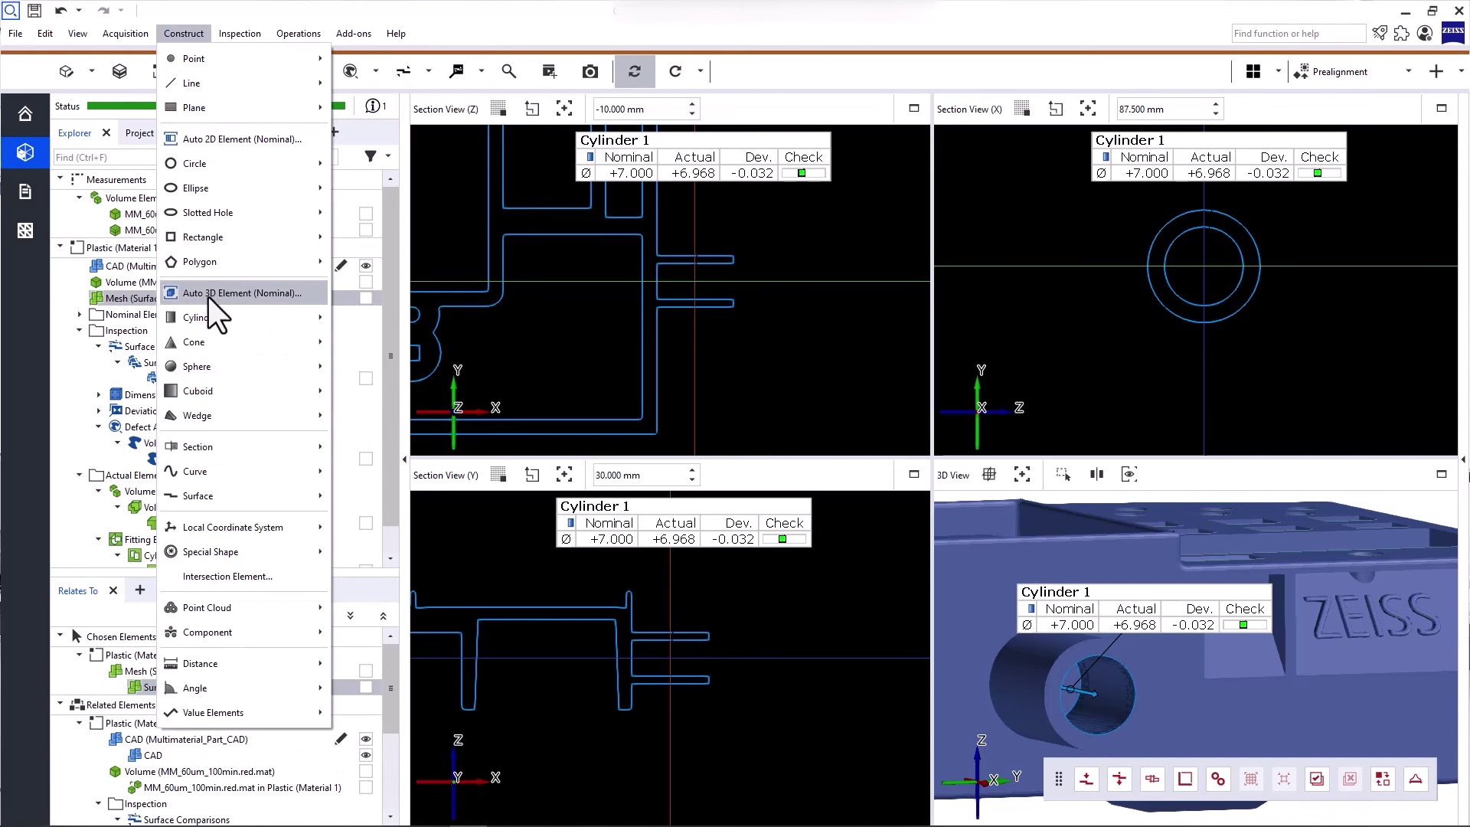
mouse_move(200, 317)
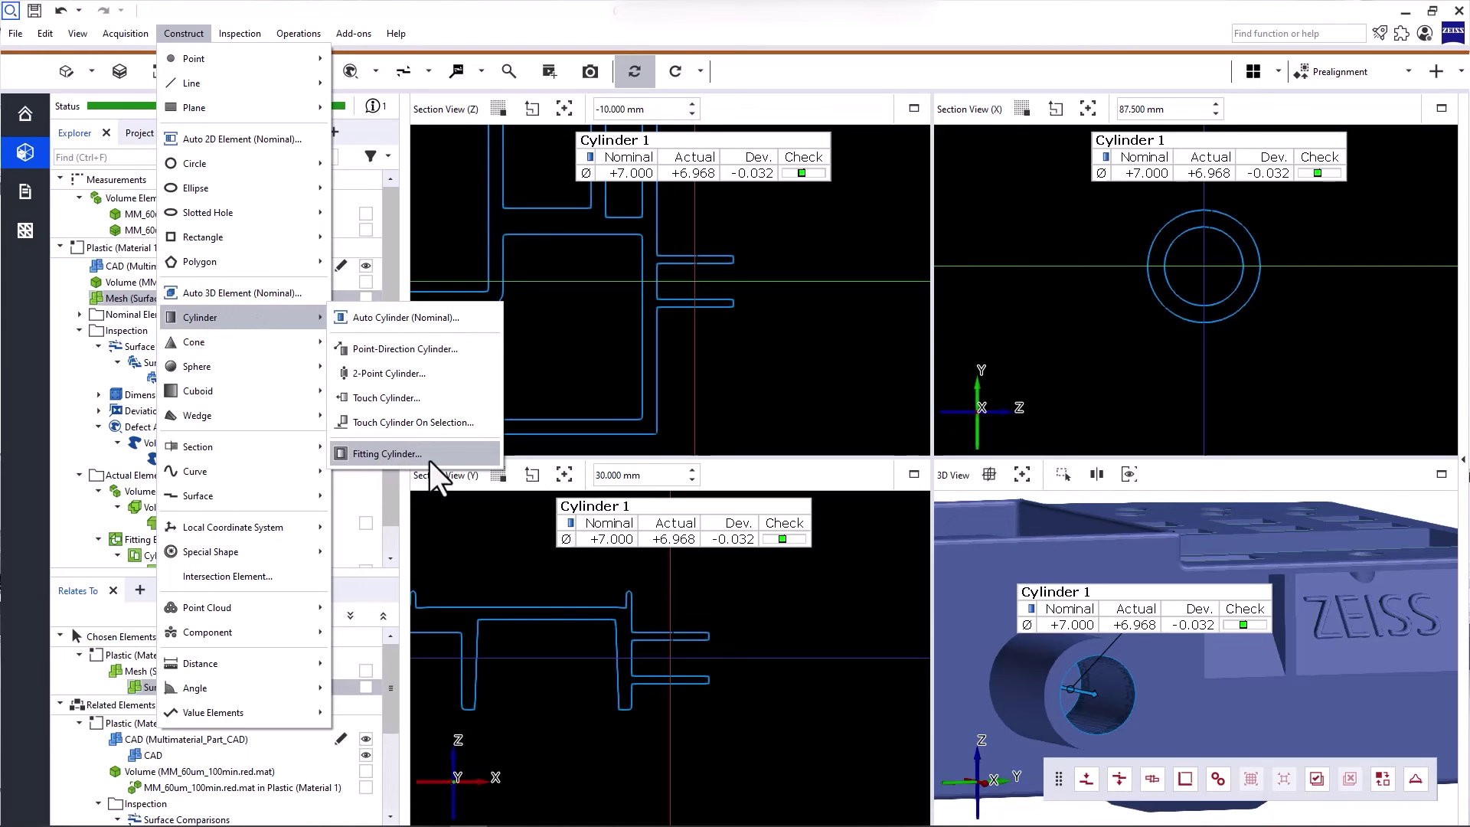
click(721, 429)
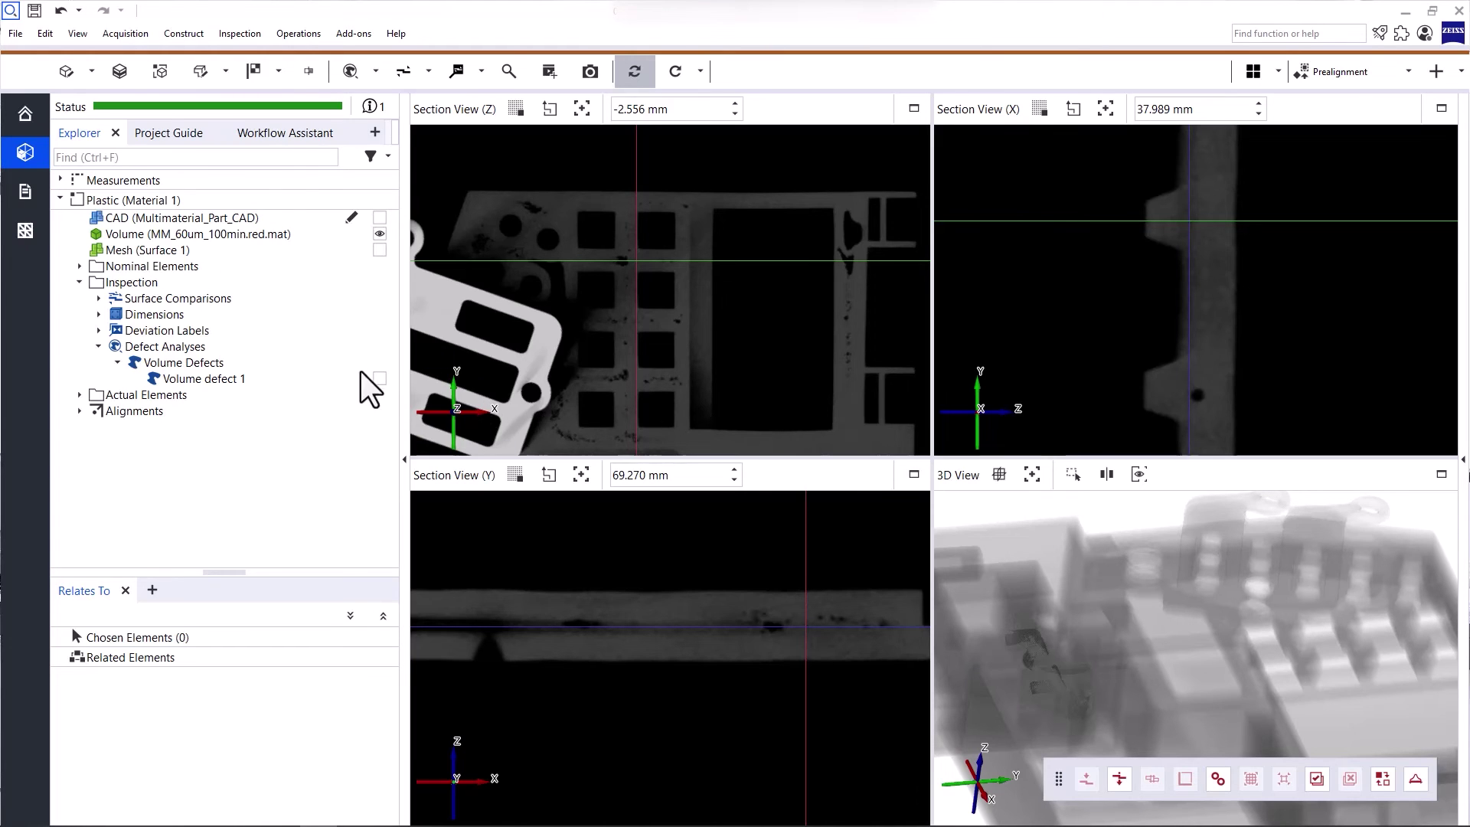
Make Volume defect 1 visible in all views and reselect it.
click(314, 381)
click(379, 378)
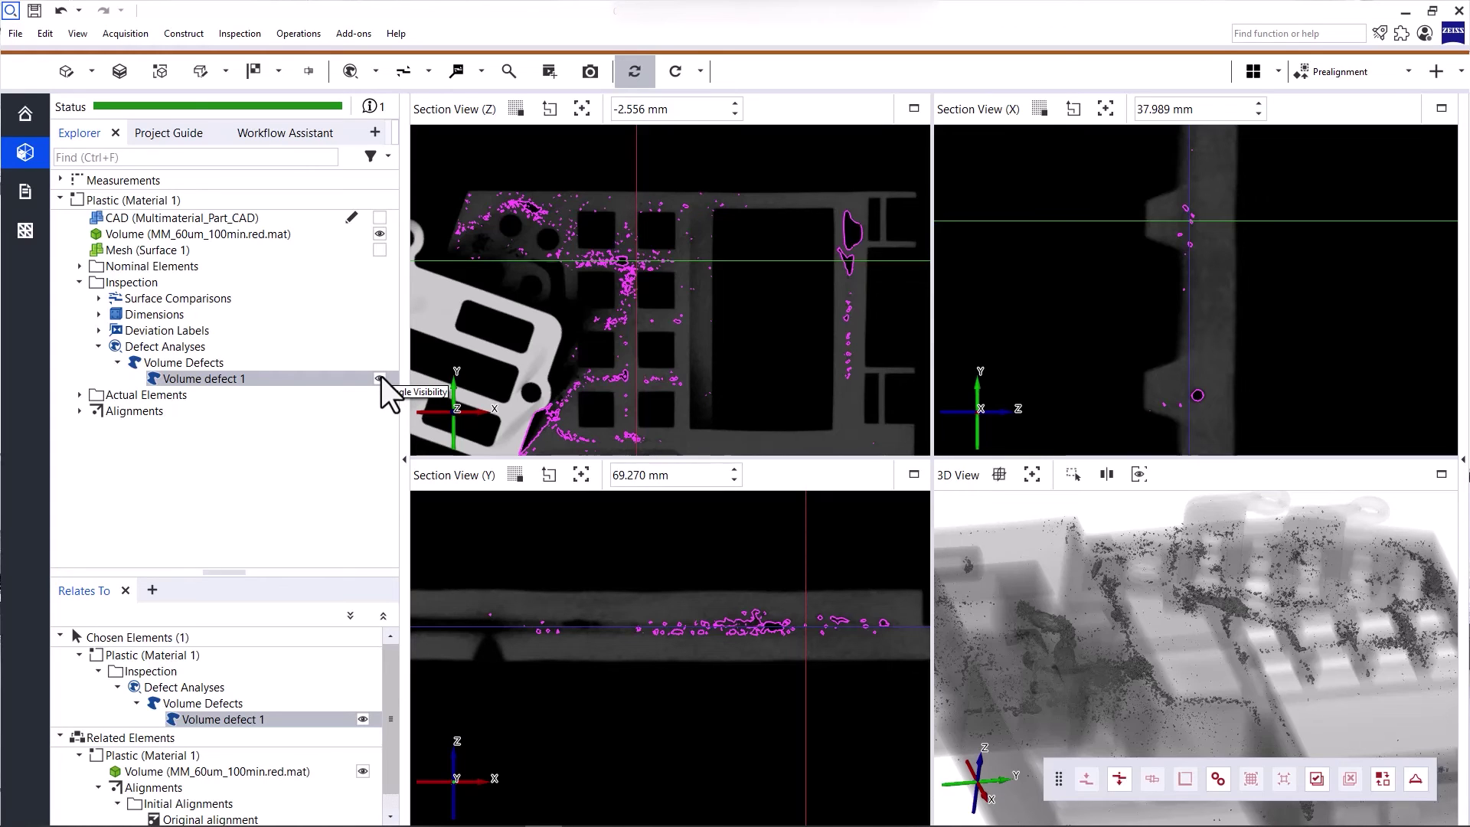
click(285, 234)
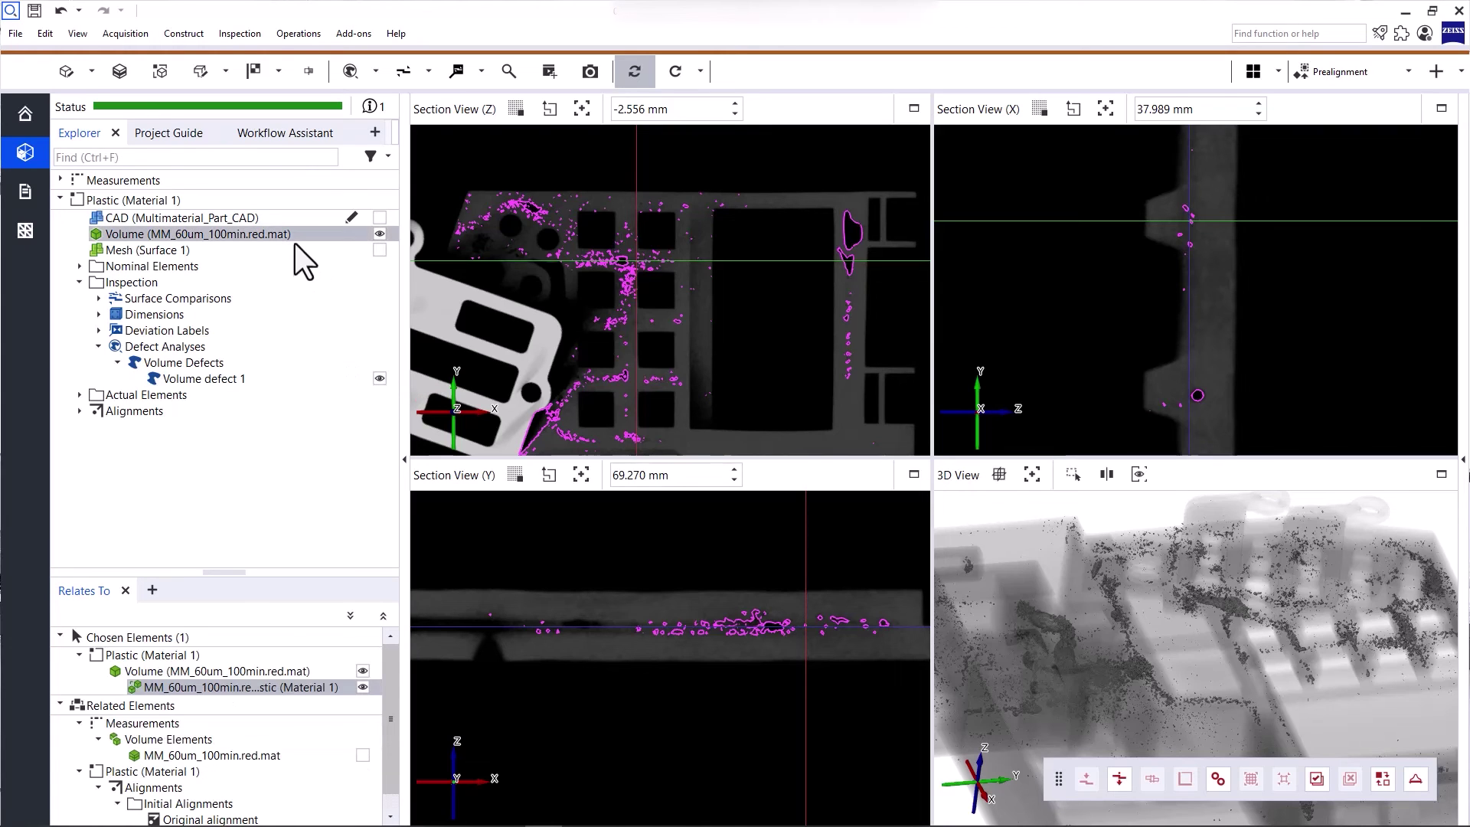
click(310, 380)
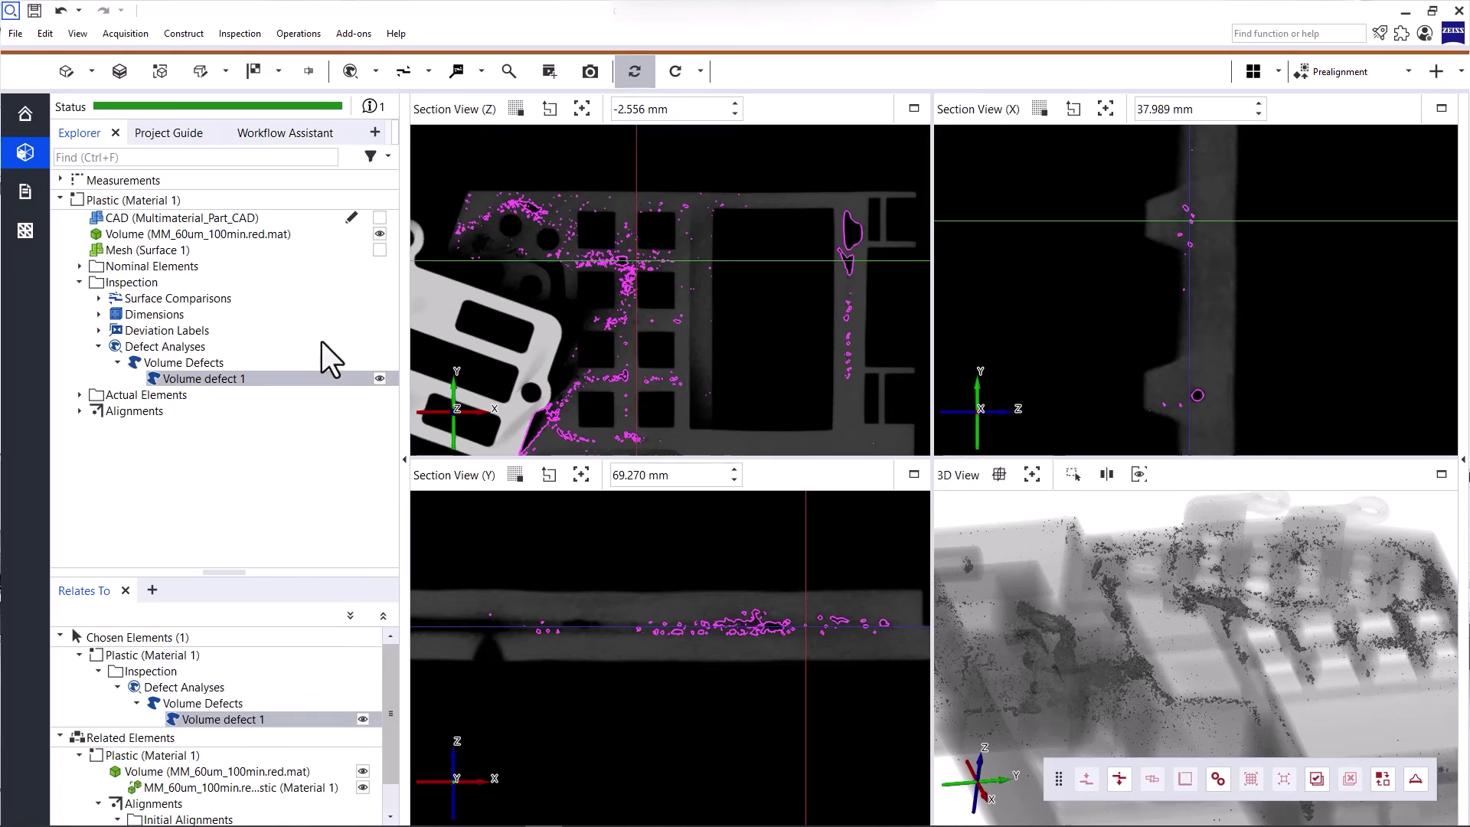
Create a Distance Volume Defects To CAD check on Volume defect 1 with ±0.3 mm tolerance.
click(375, 71)
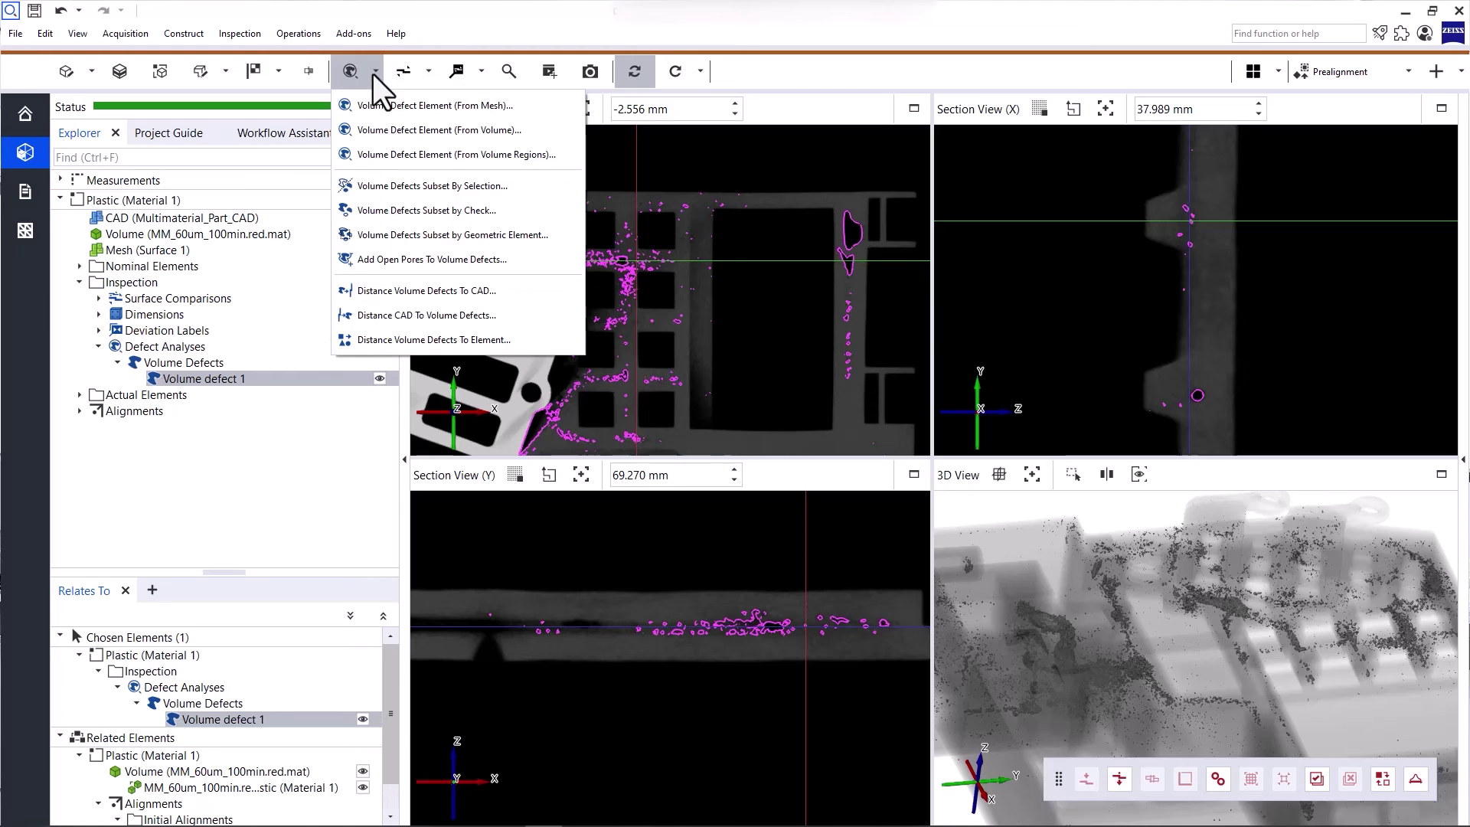
click(408, 293)
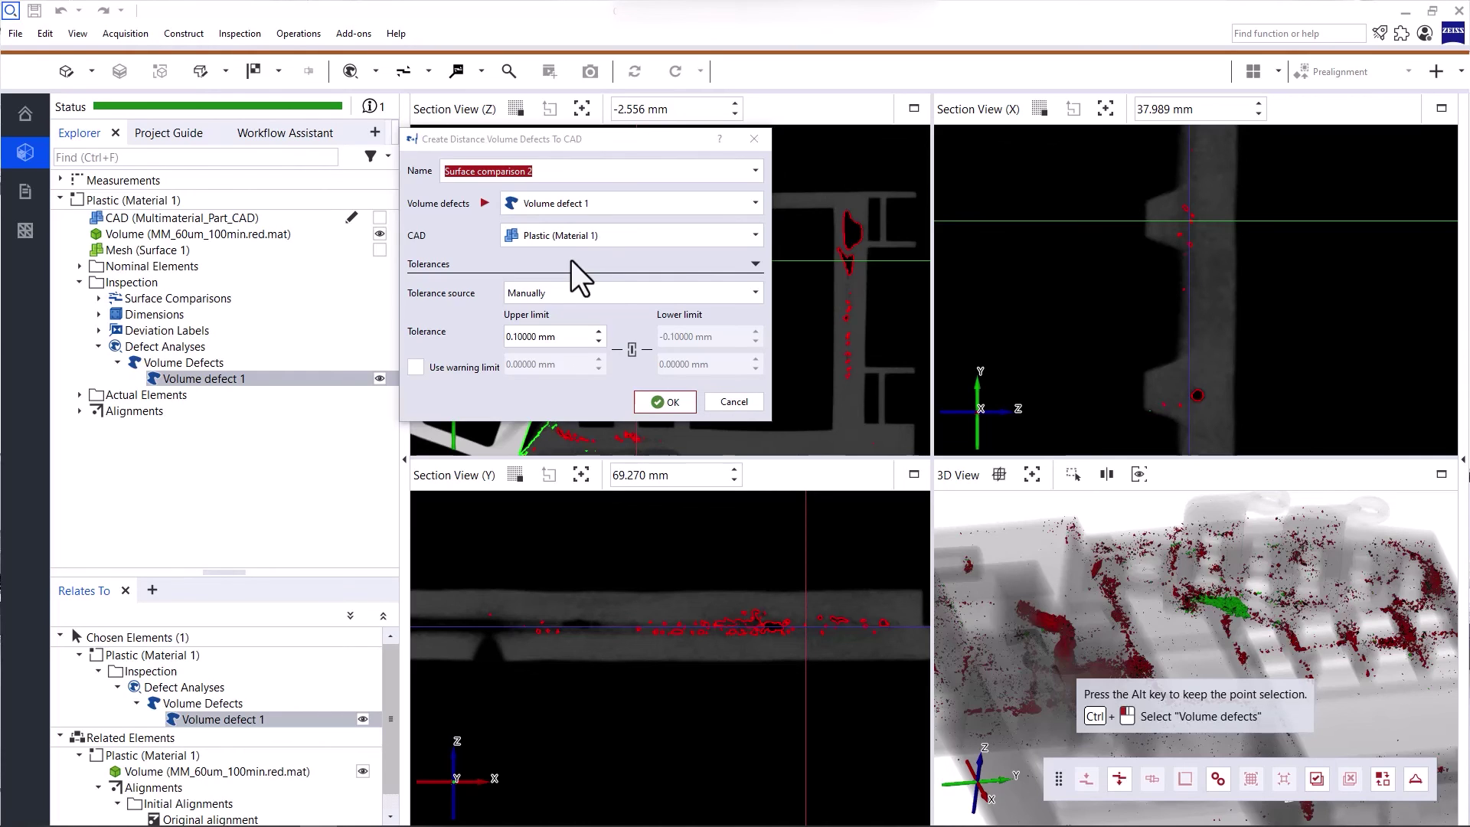
click(571, 210)
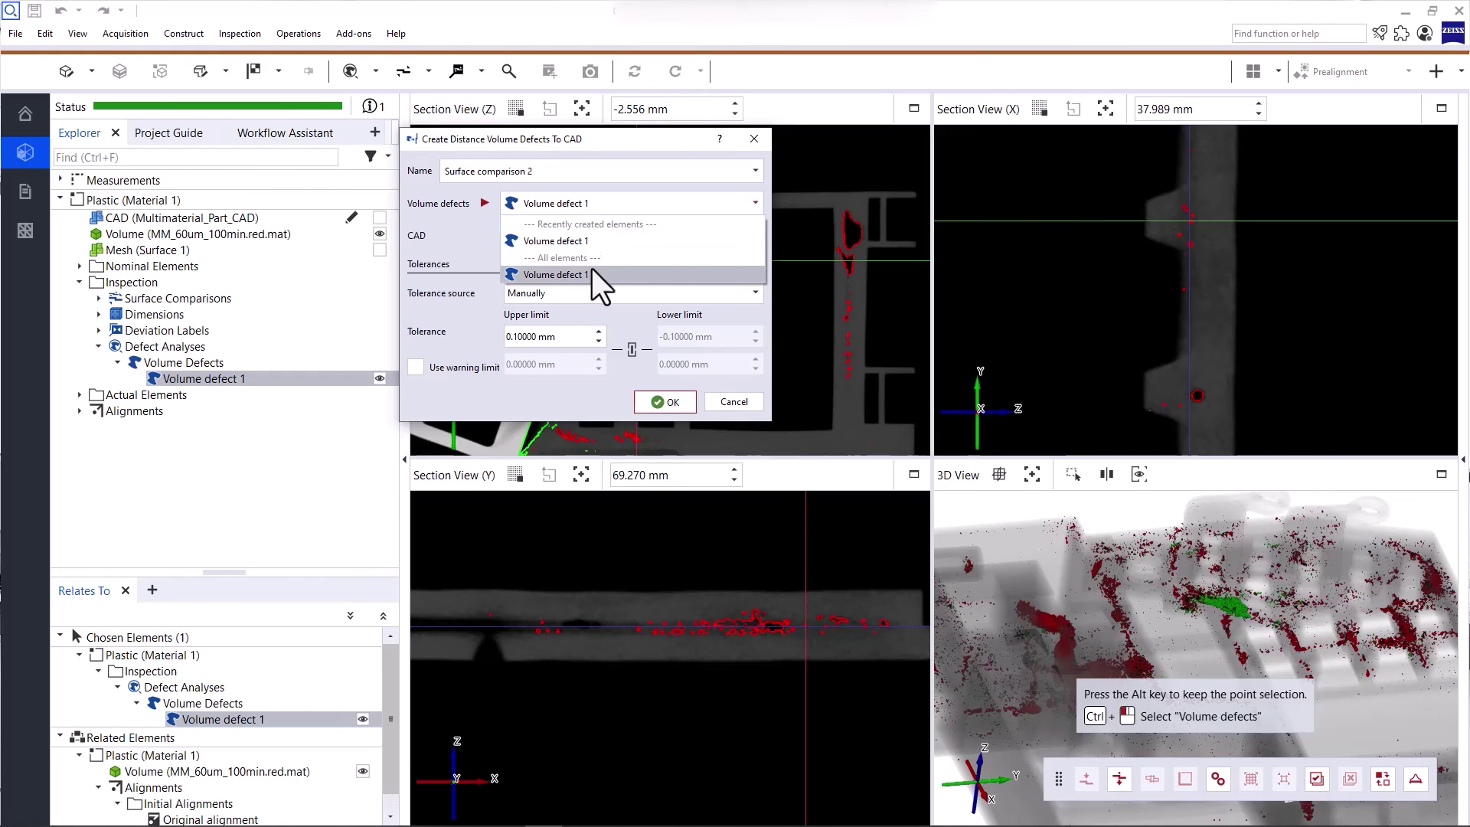
click(592, 246)
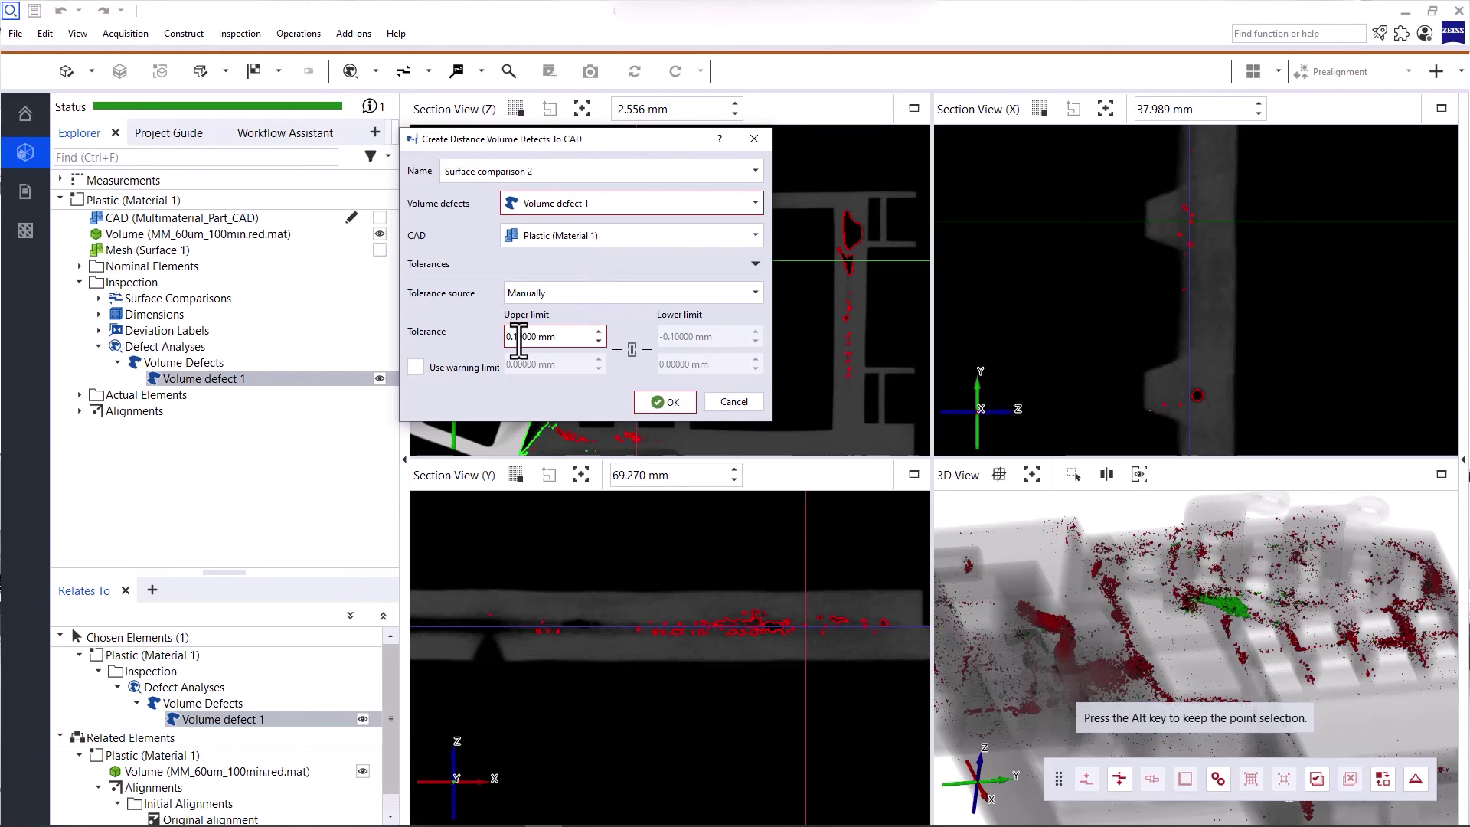
key(BackSpace)
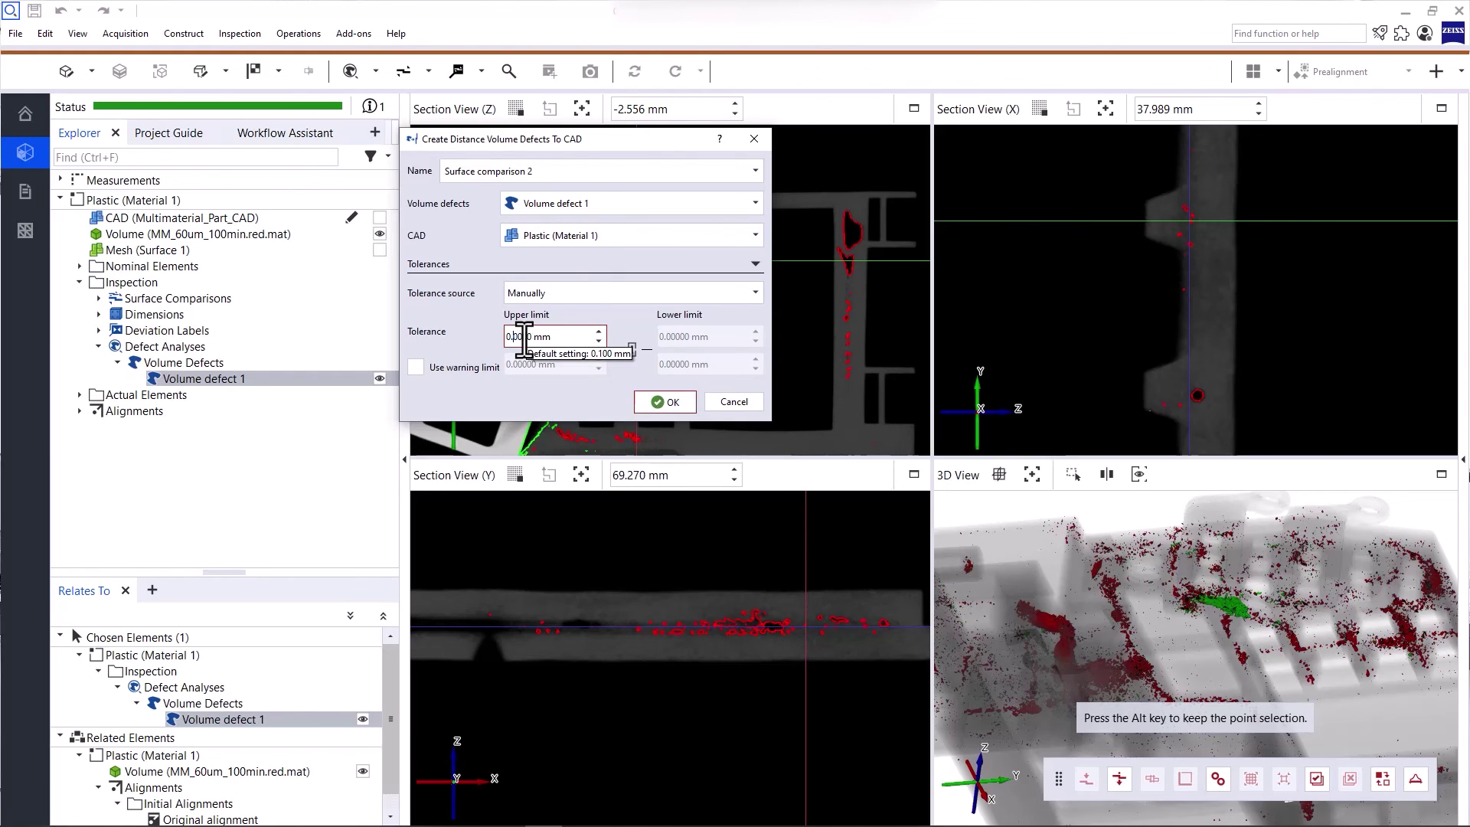
text(3)
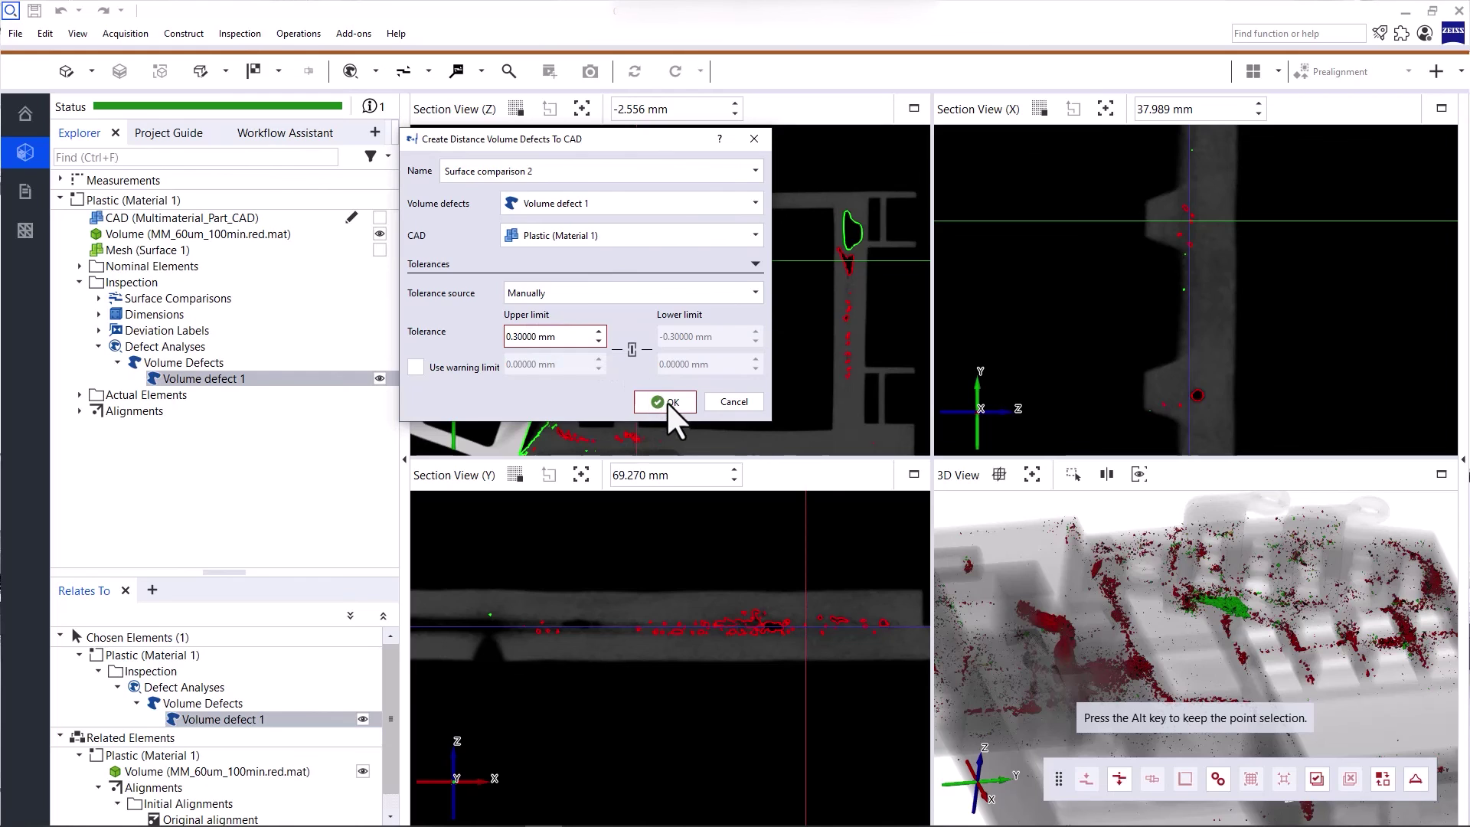
click(666, 400)
Switch the defect tolerance legend to a continuous 0–2.7 mm red-to-green colour scale.
right_click(1392, 448)
mouse_move(1355, 461)
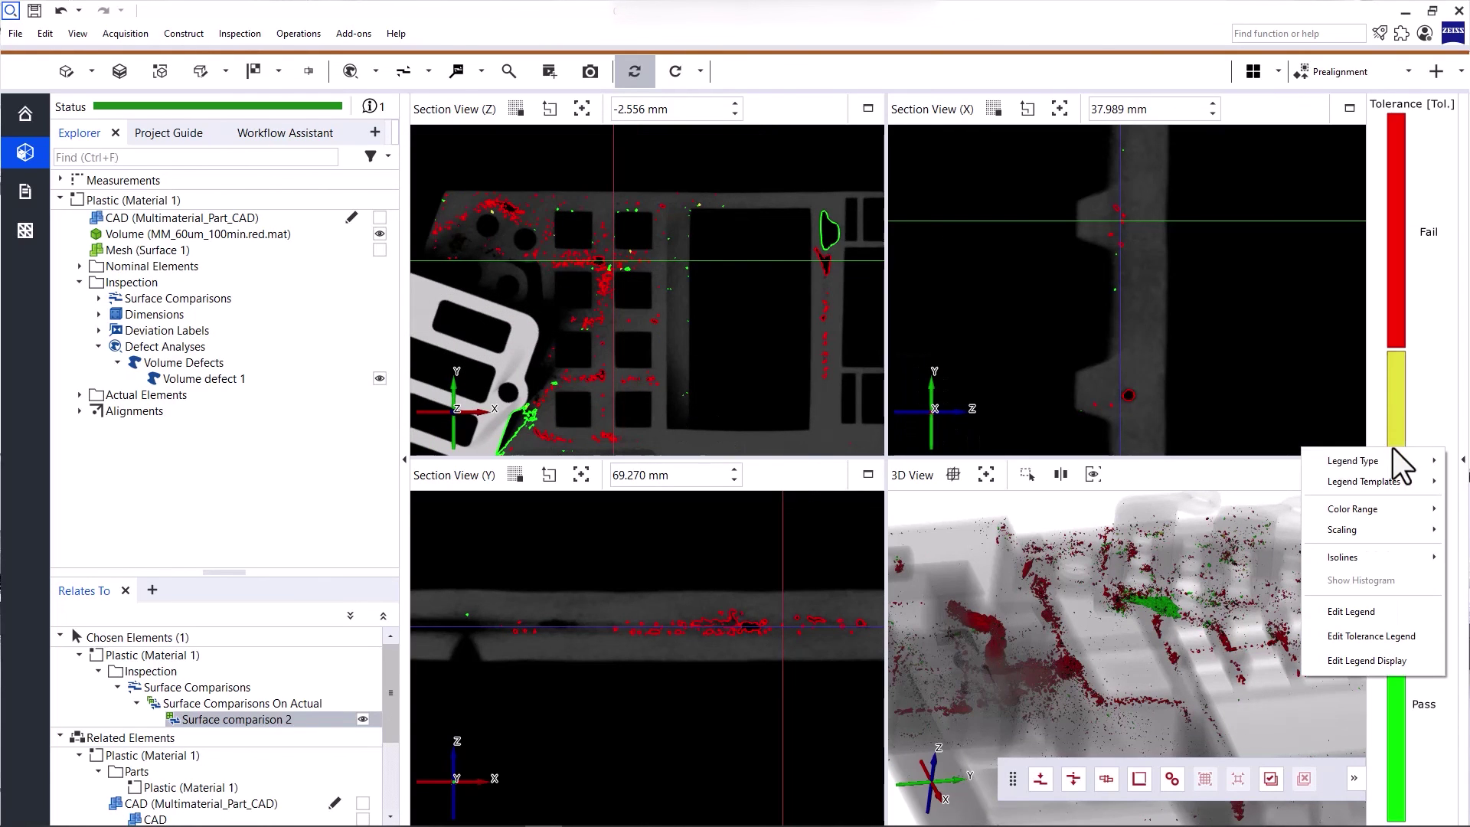
click(1248, 461)
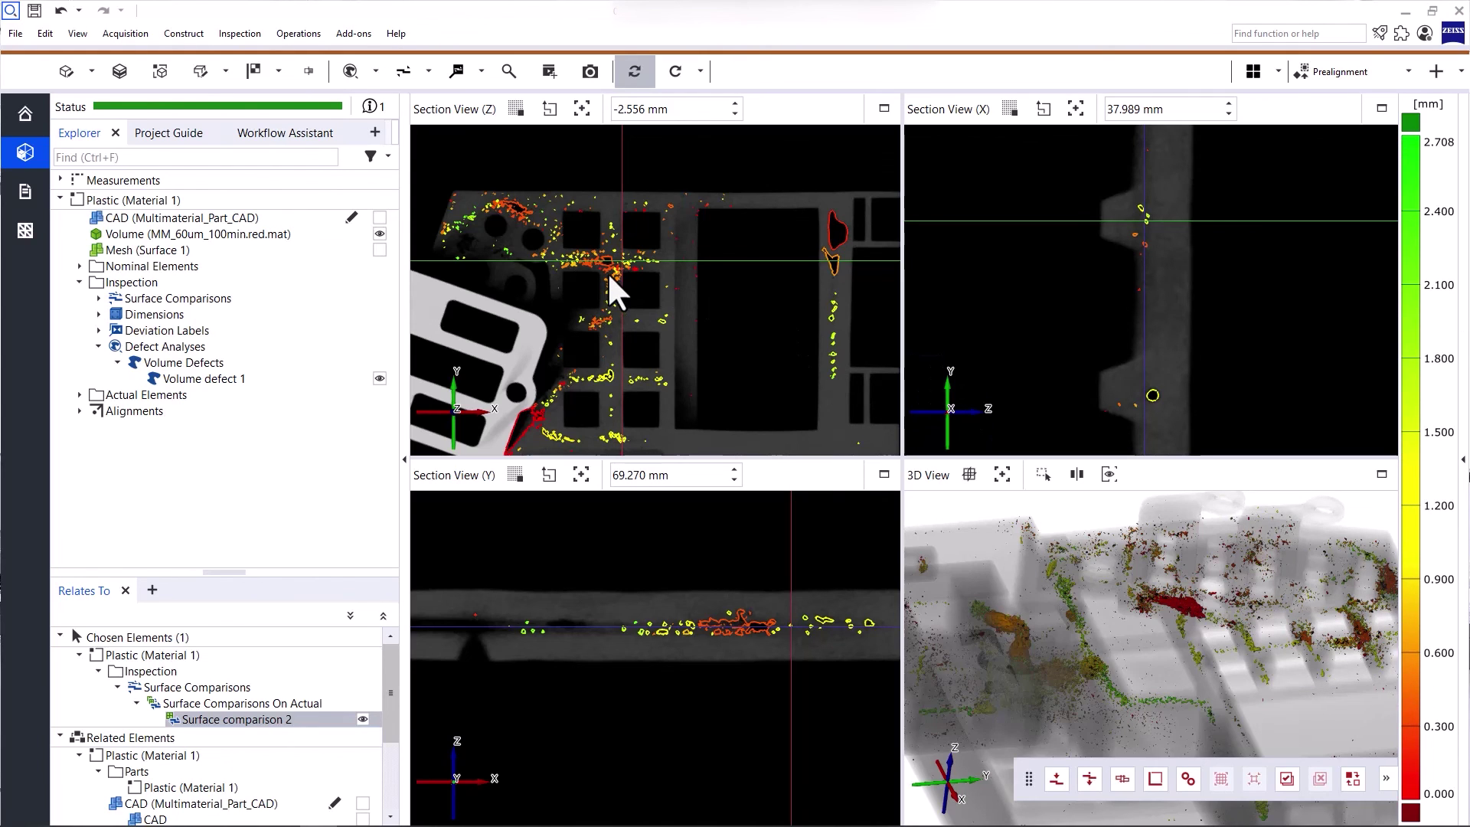
drag(1138, 623, 1200, 603)
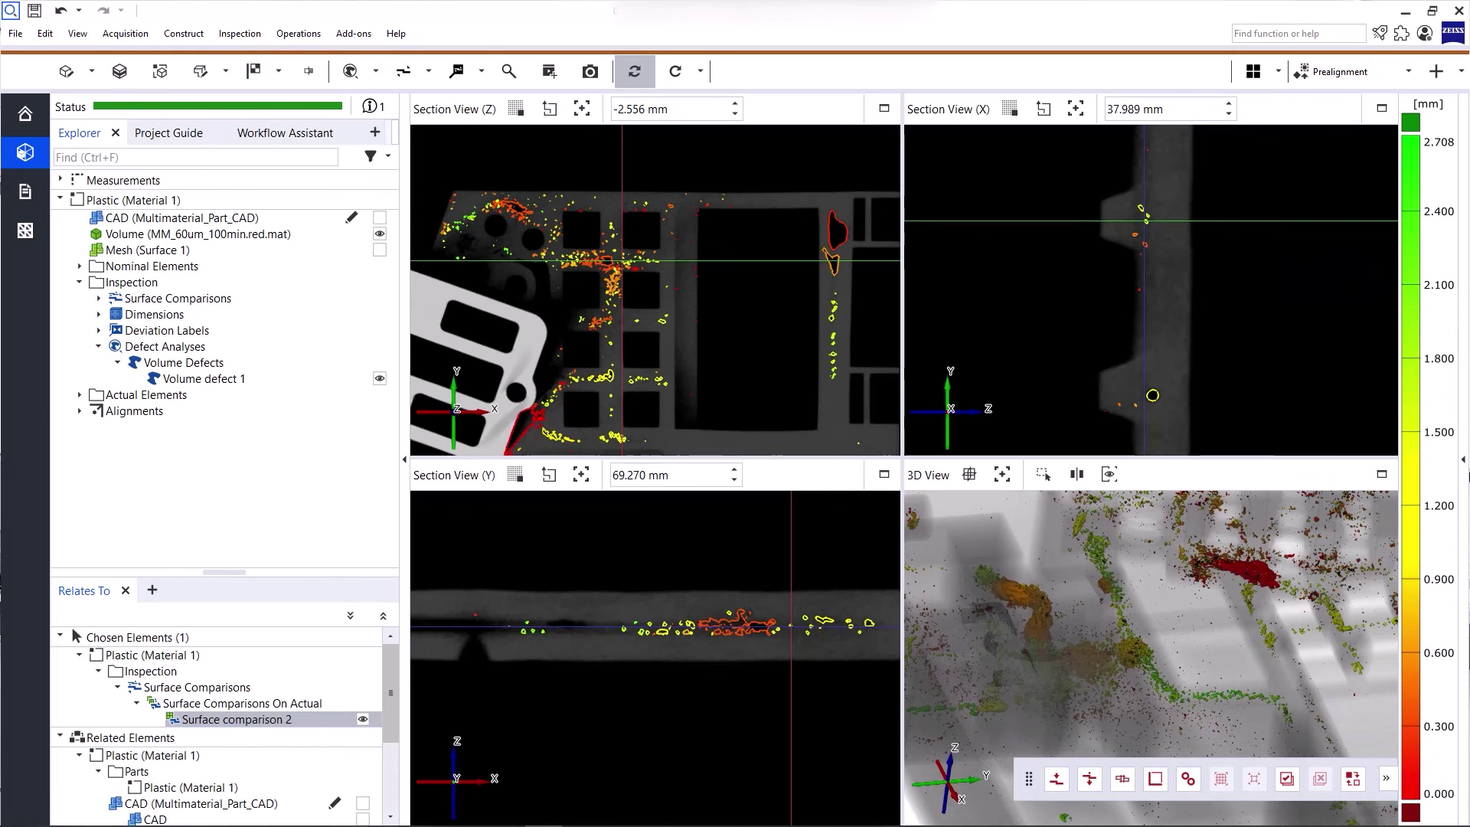
mouse_move(974, 358)
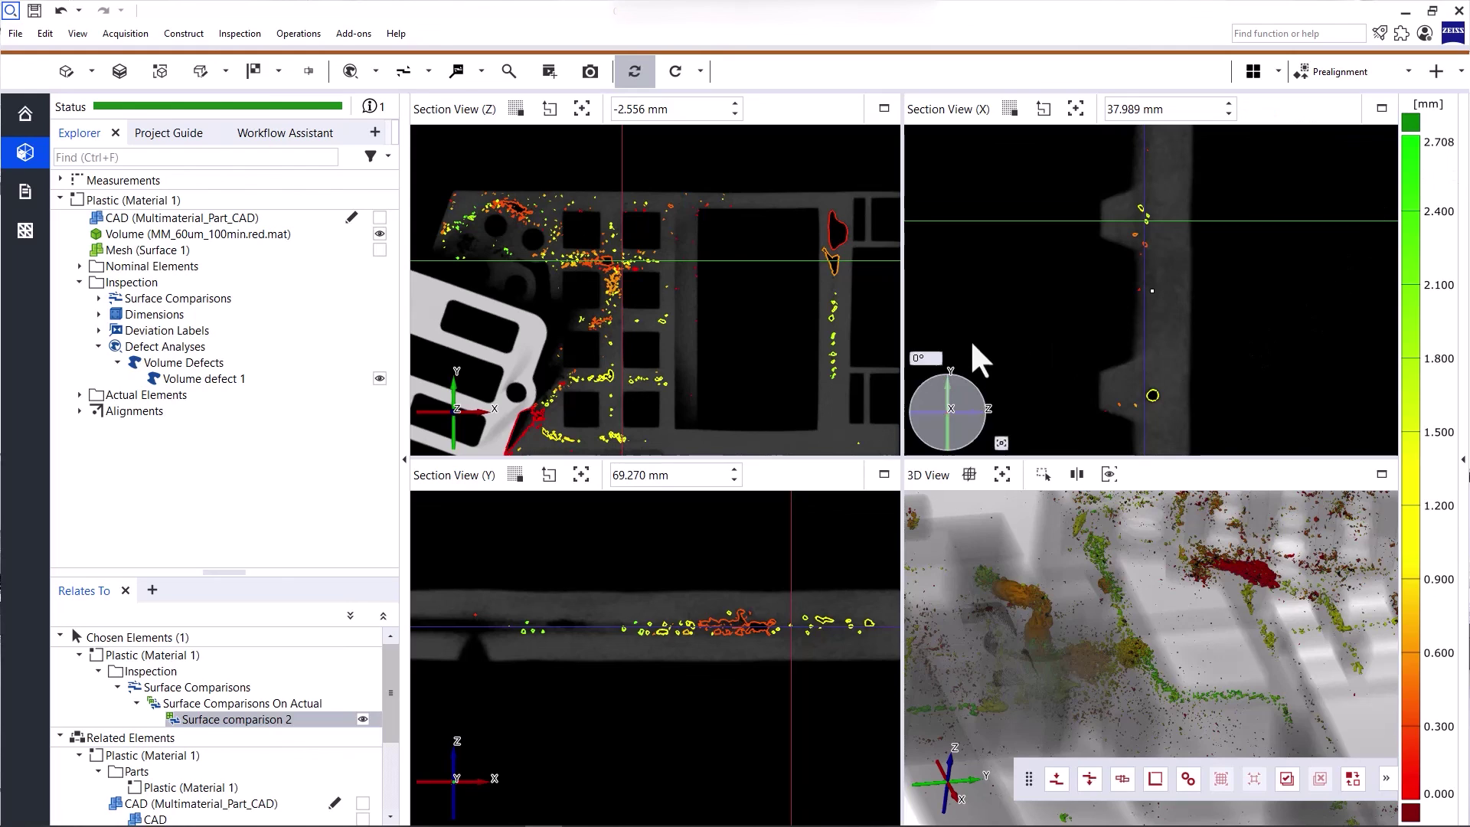
Place deviation labels (e.g. +0.173, +0.330) on six defects across the X, Y, Z slices and 3D view.
click(483, 74)
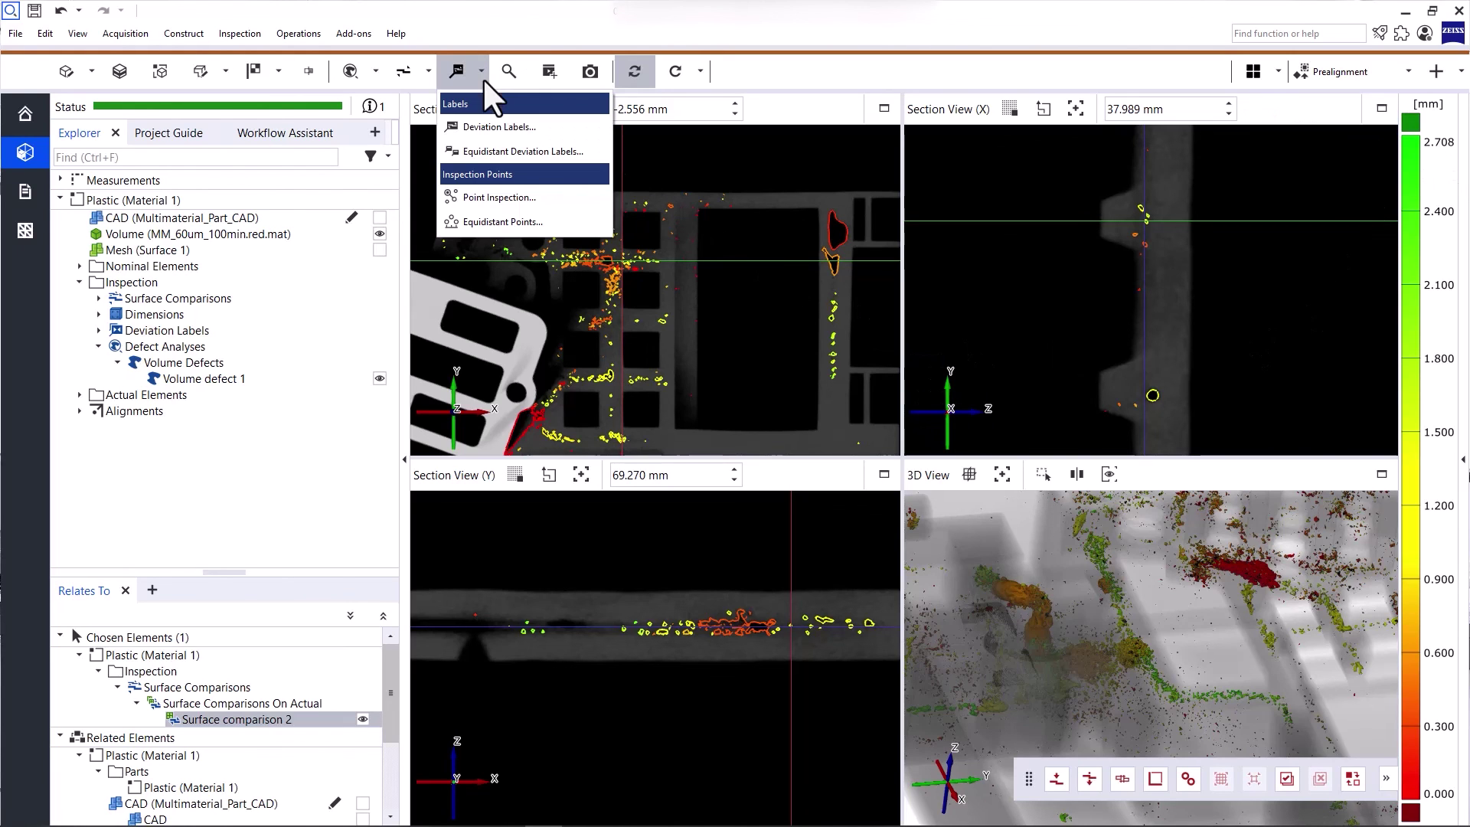
click(495, 124)
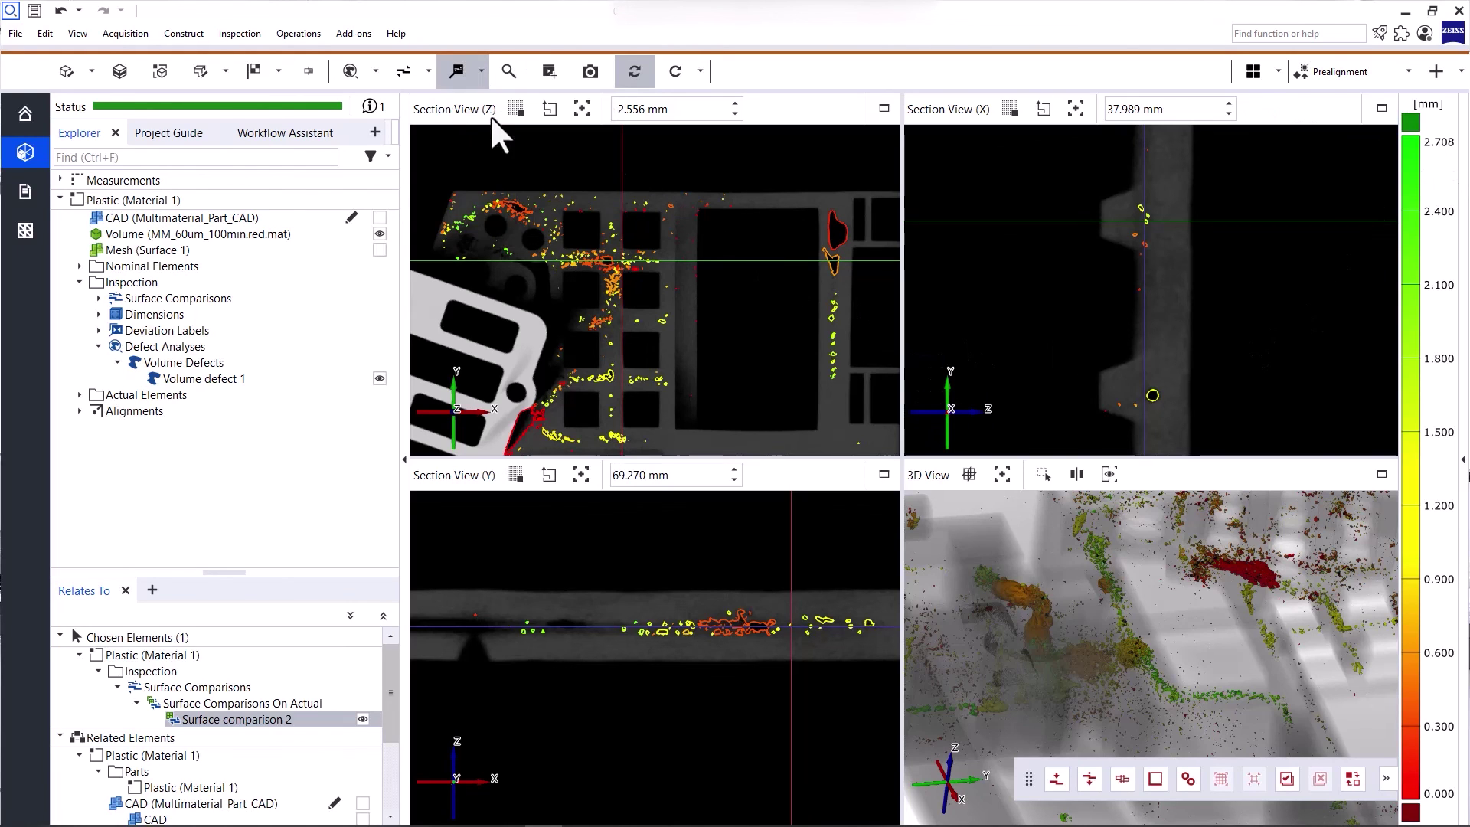
click(837, 221)
click(741, 616)
click(818, 620)
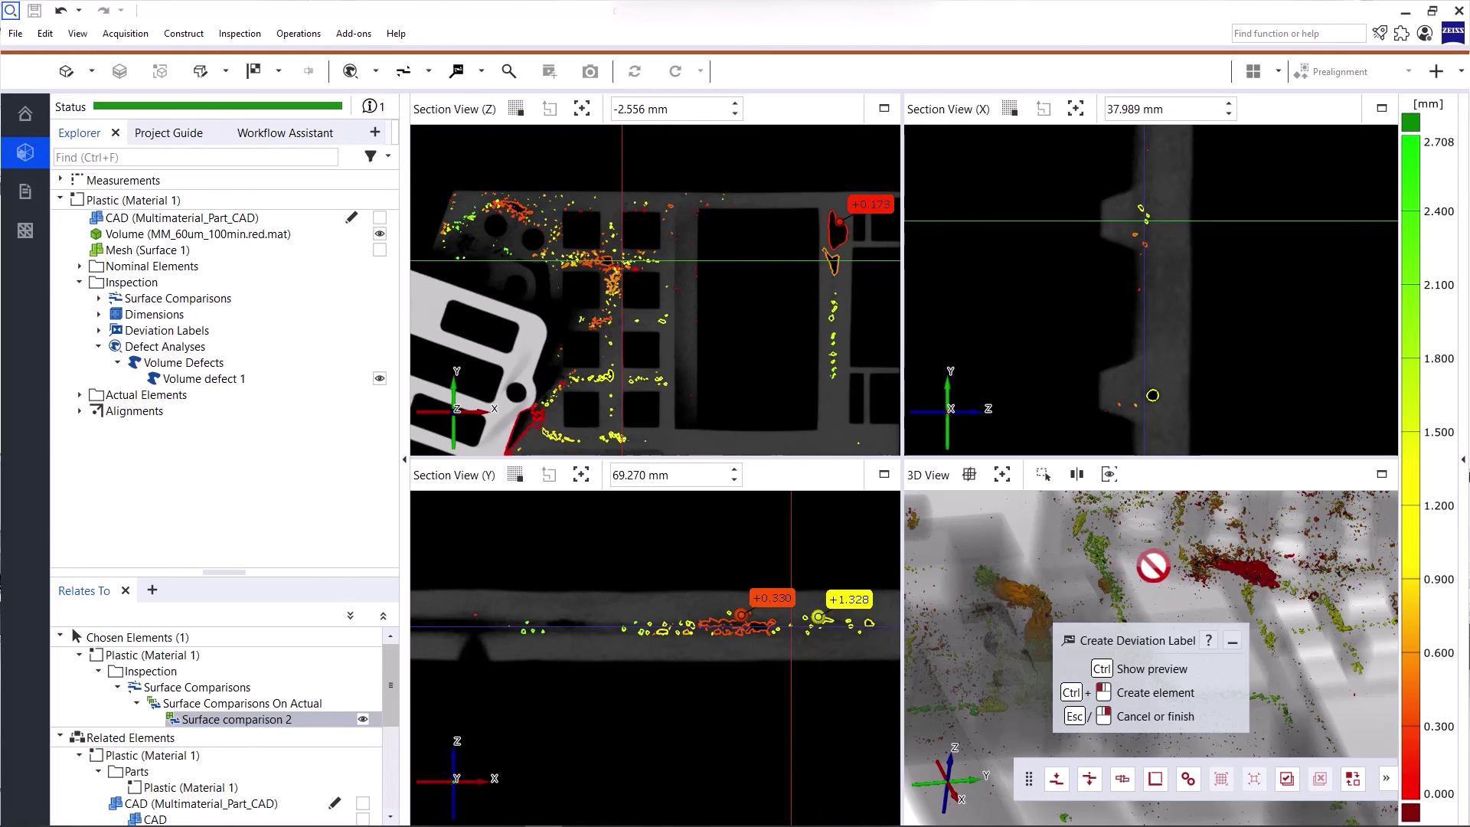
click(1077, 522)
click(1345, 627)
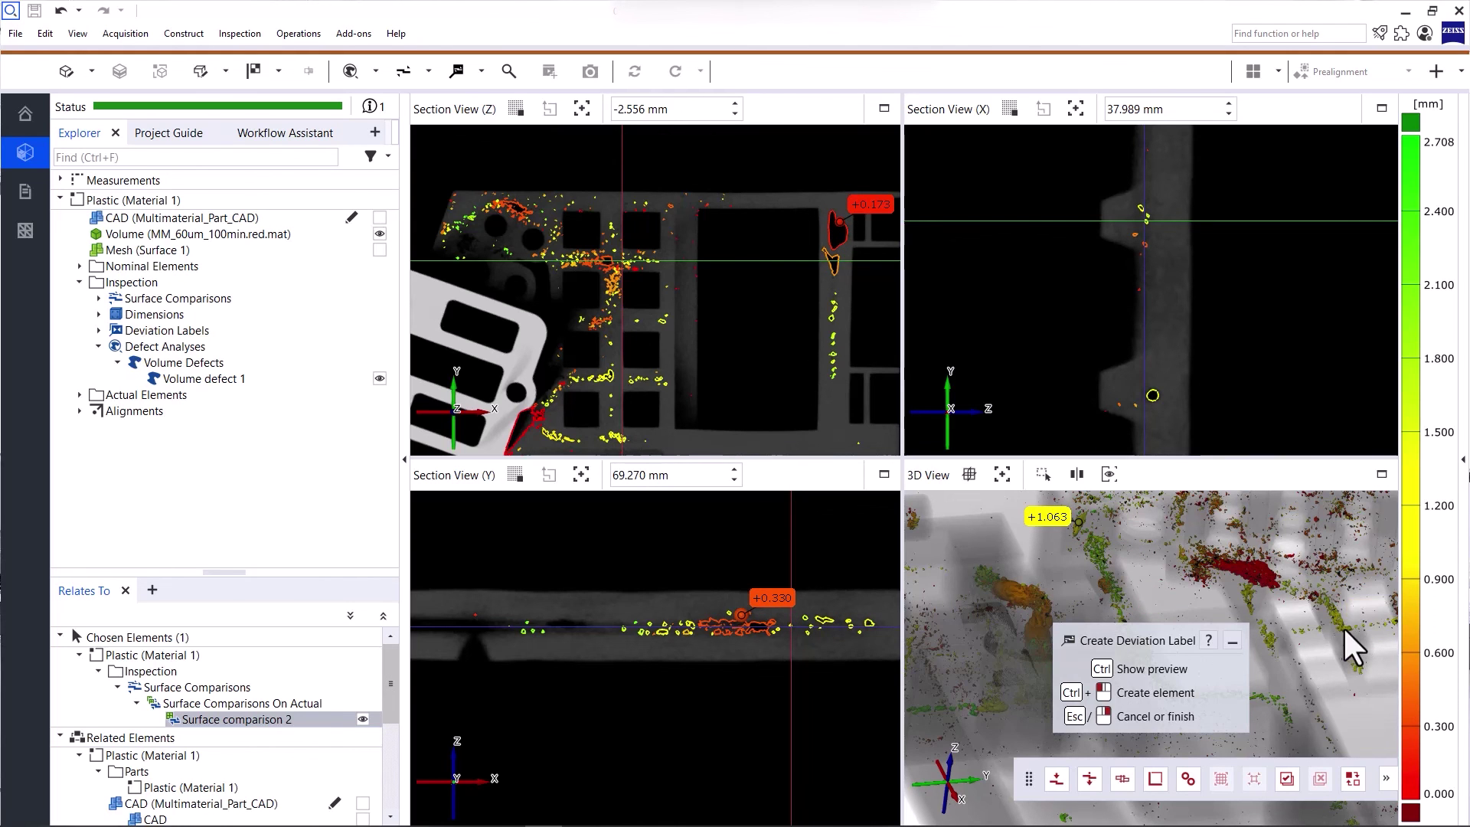
click(1158, 405)
key(Escape)
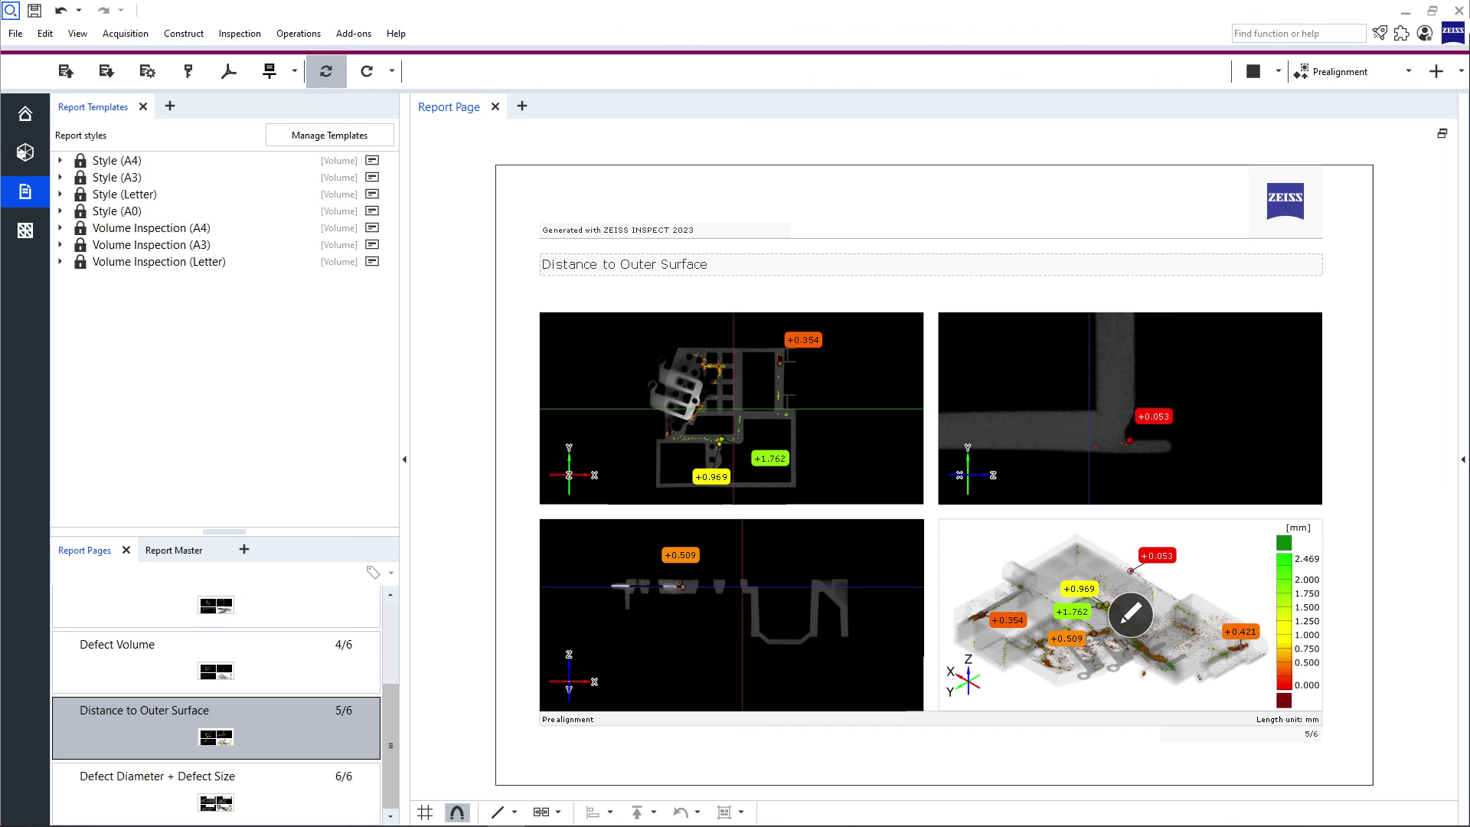